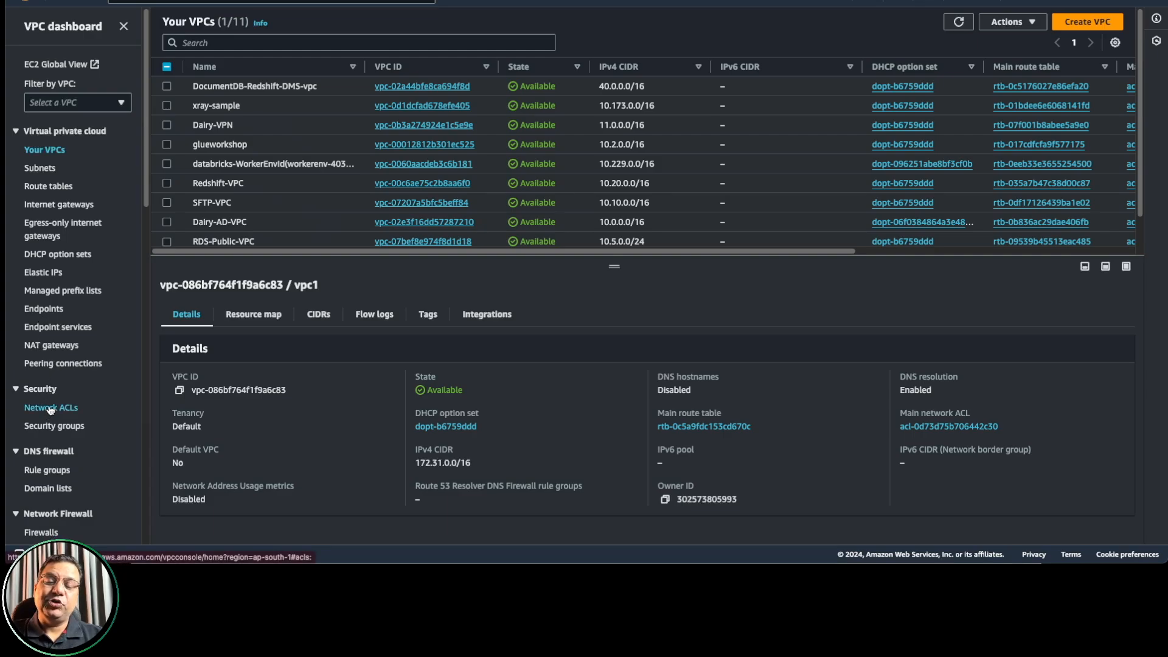
Start a new security group named elb-sg-vpc1-public-subnet and assign it to the vpc1 VPC.
left_click(53, 428)
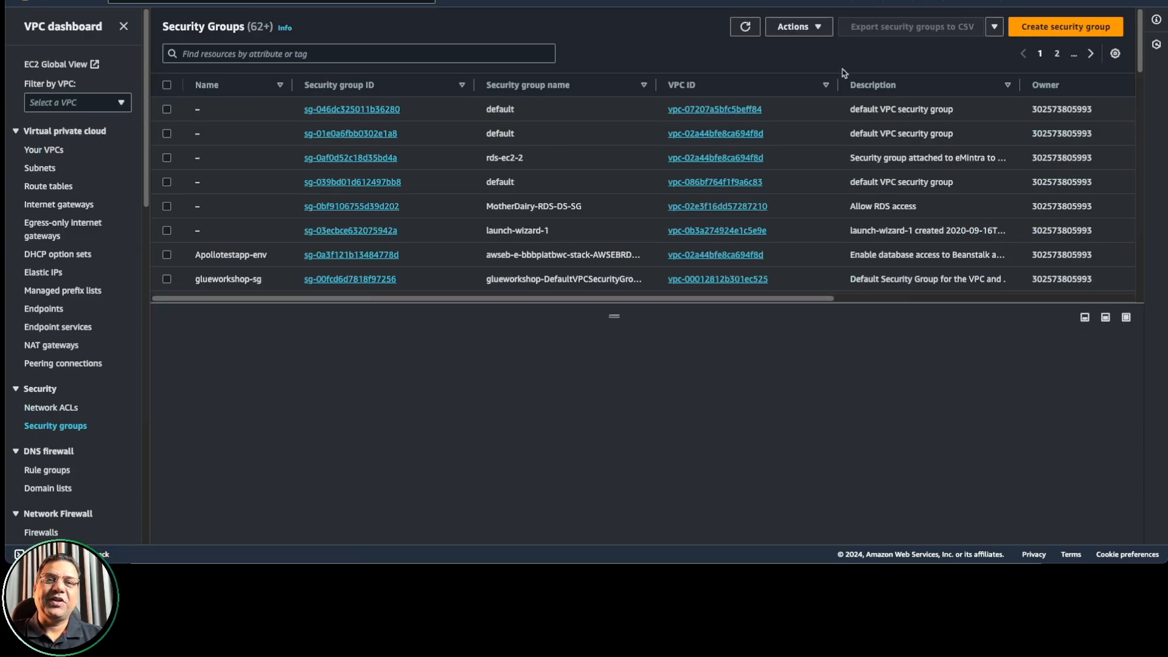
left_click(1054, 28)
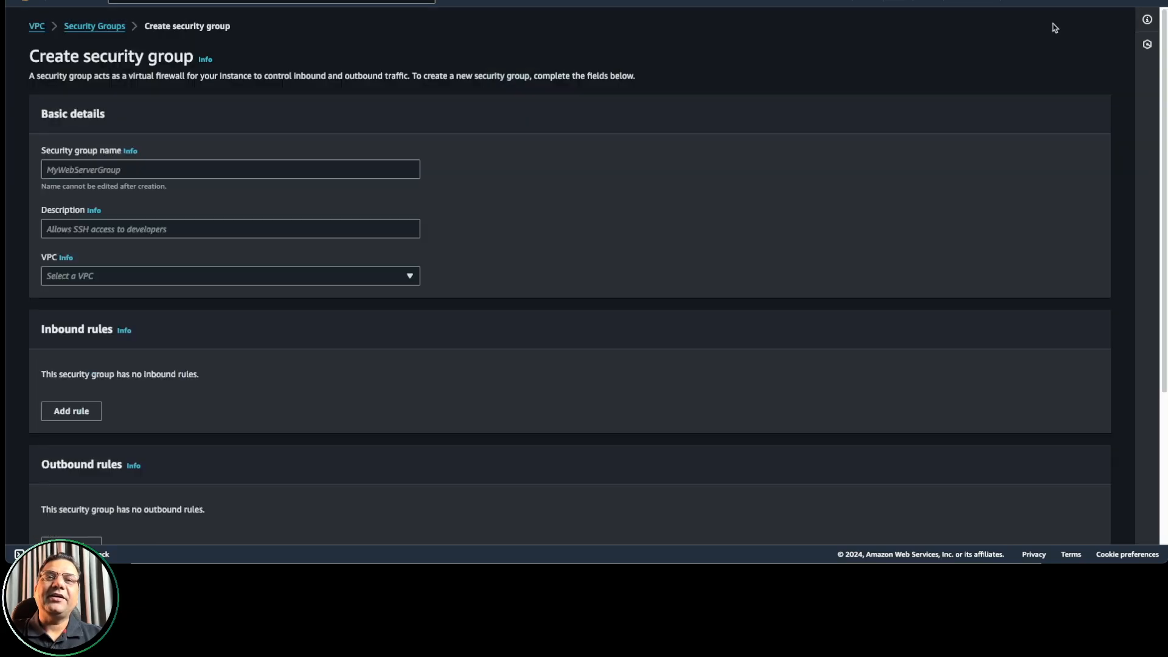
left_click(261, 169)
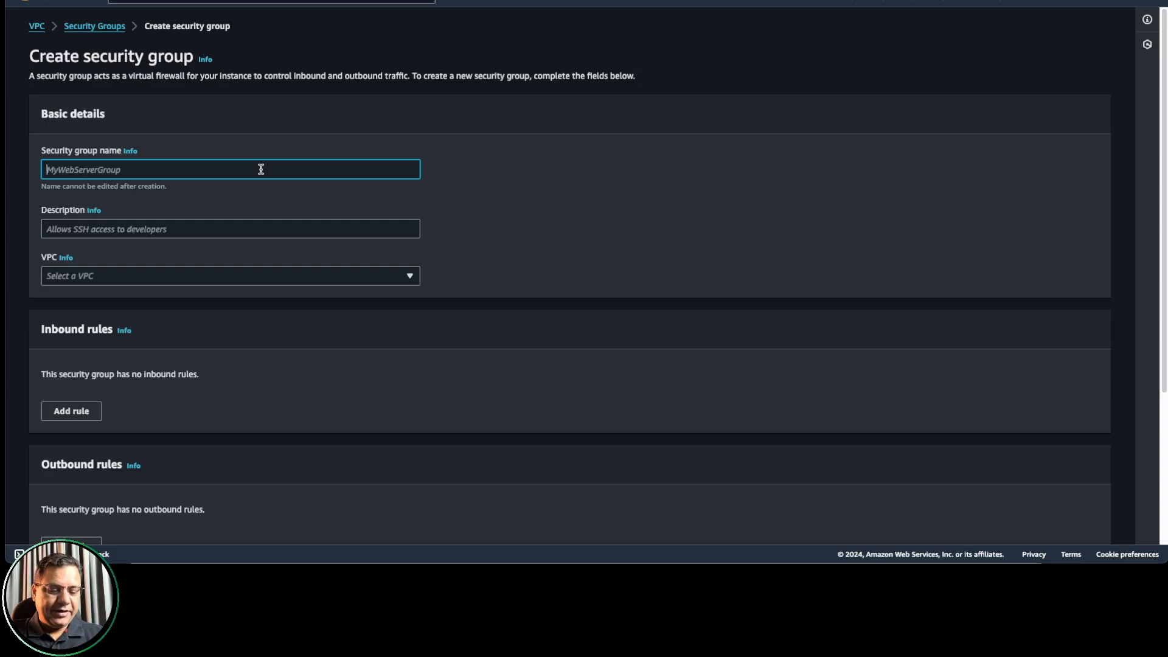
type("el")
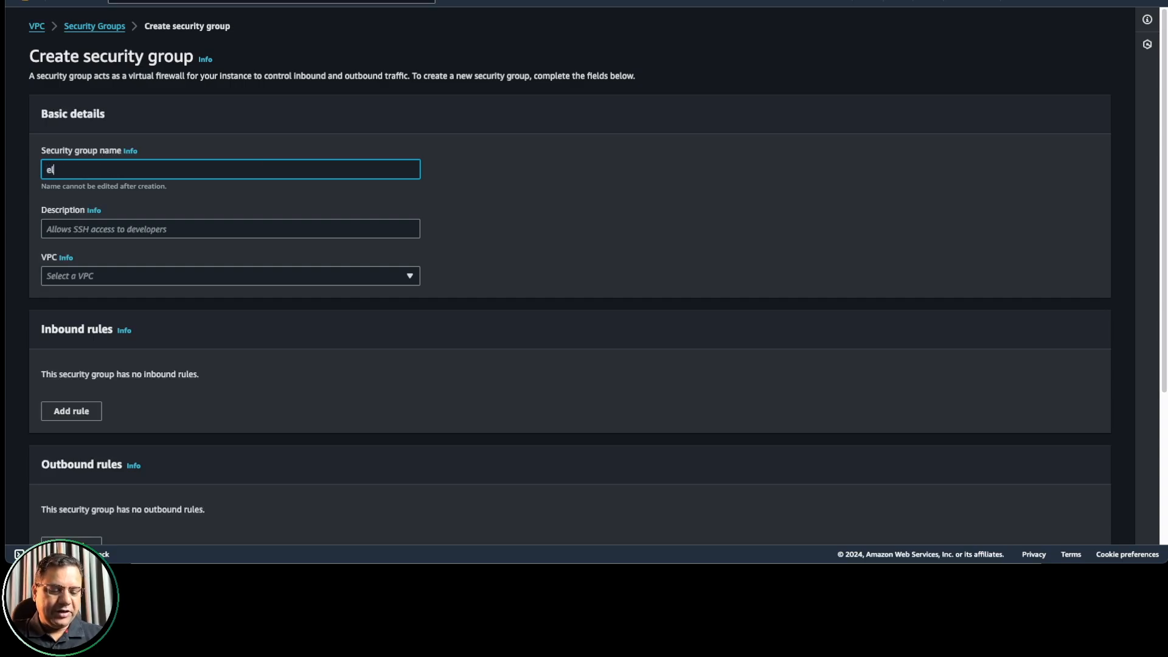
type("b-sg")
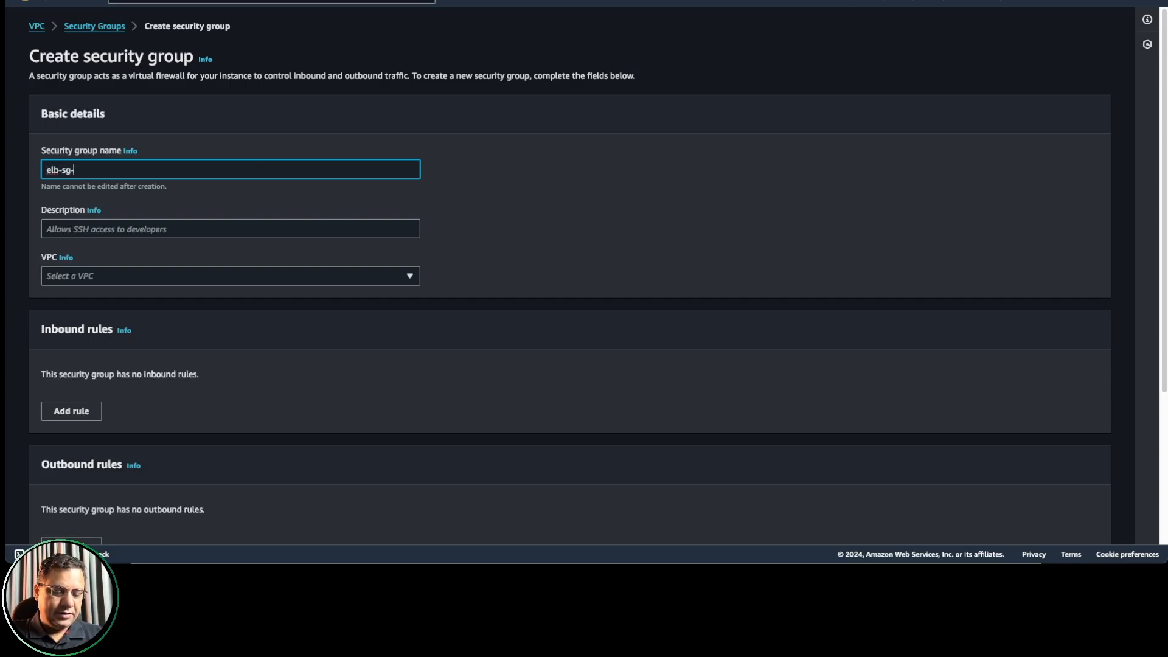
type("-vpc1-public-subnet")
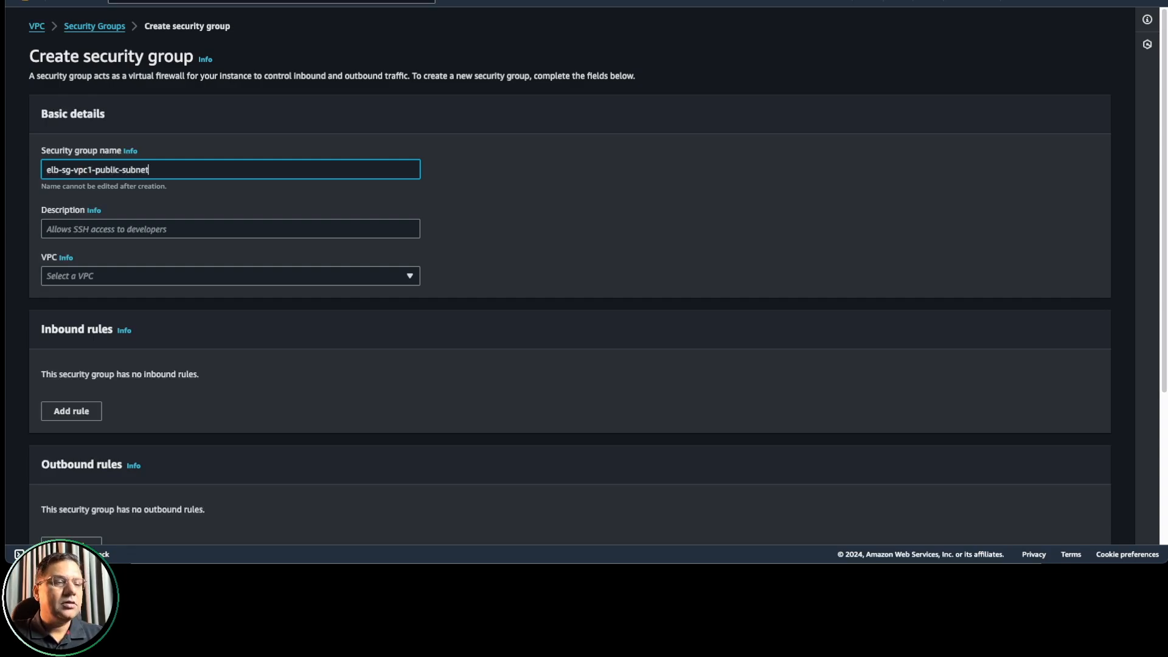
left_click(185, 281)
scroll(209, 398, "down", 3)
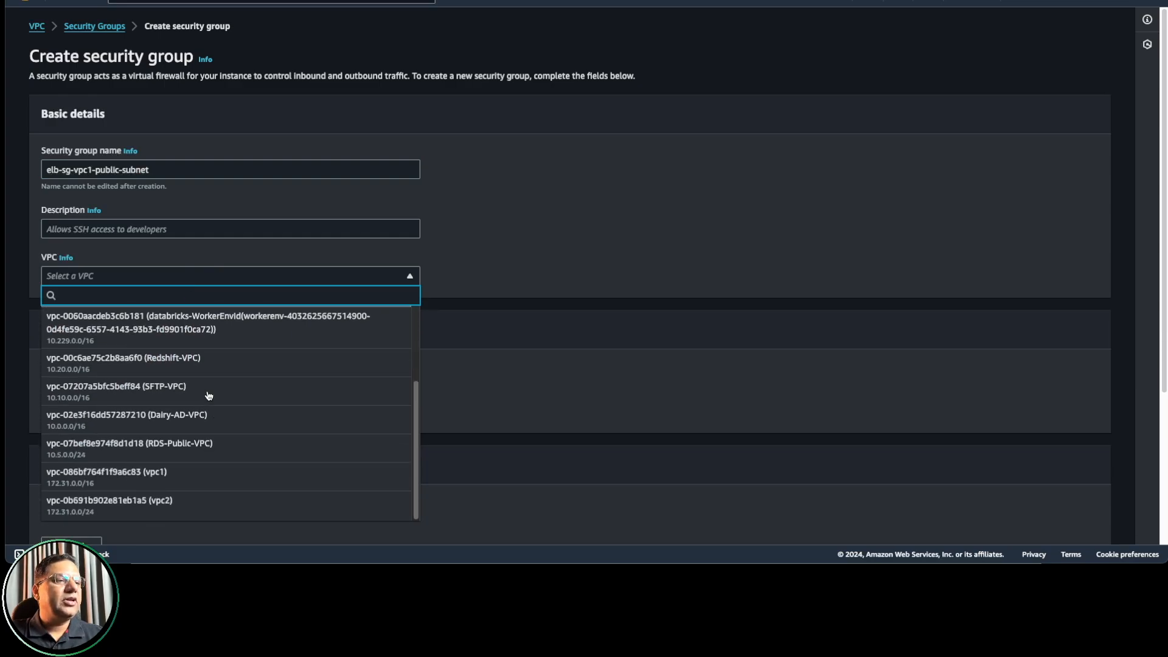
left_click(175, 479)
Add an inbound rule allowing HTTP traffic with Anywhere-IPv4 as the source.
scroll(235, 411, "down", 3)
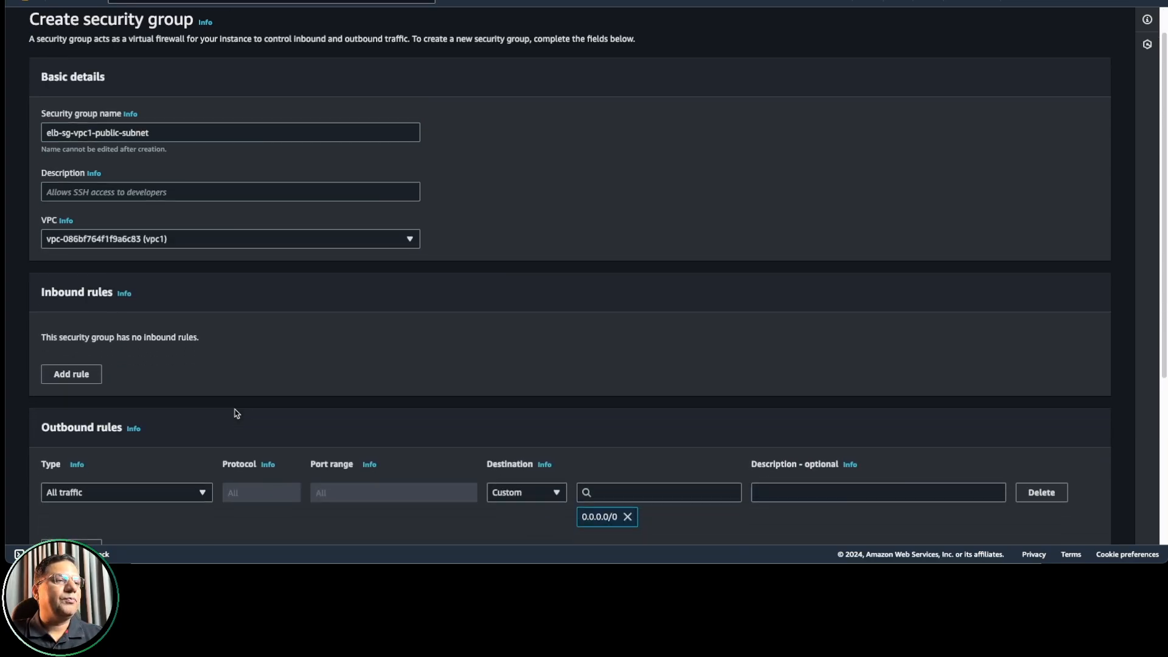
scroll(235, 411, "down", 2)
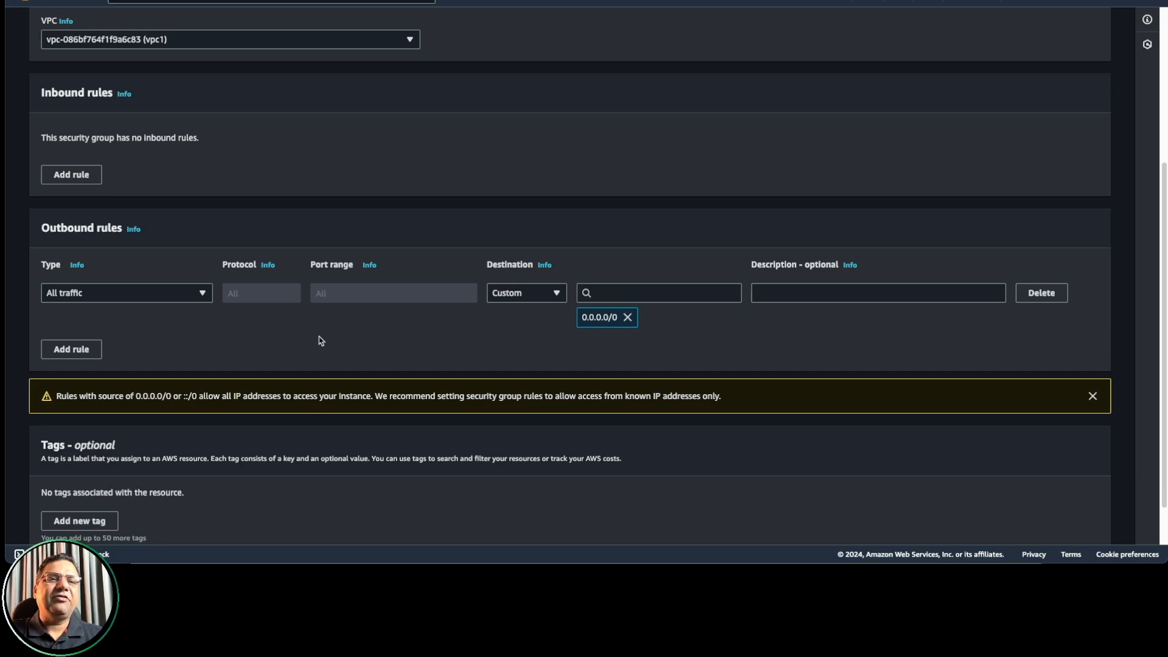
scroll(321, 341, "down", 1)
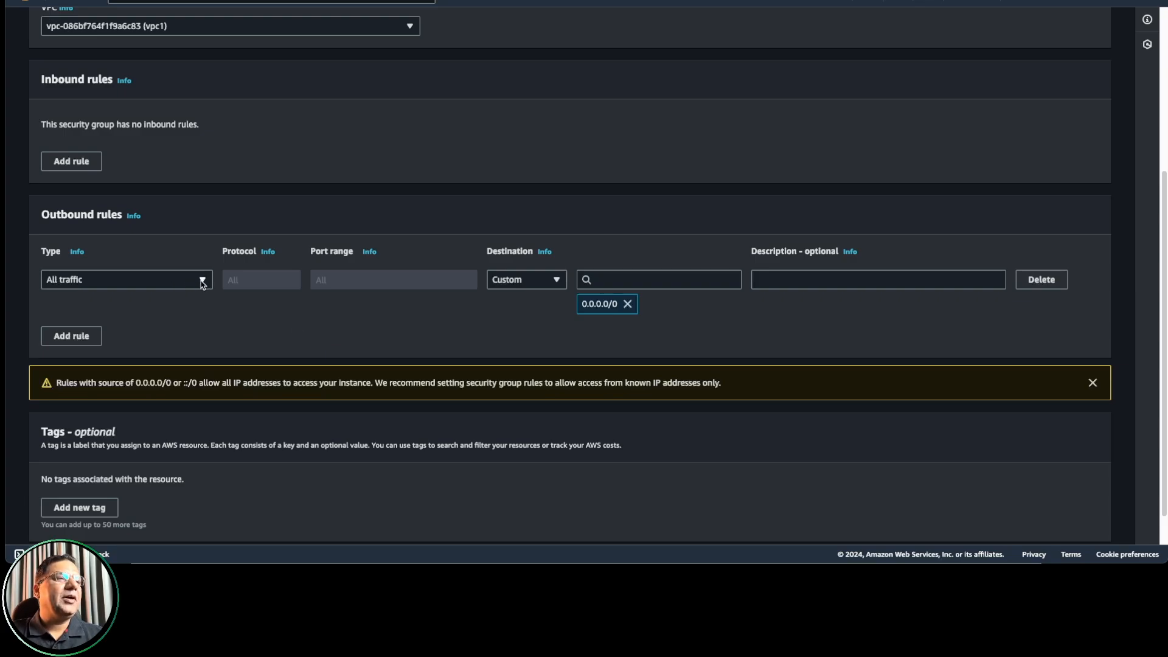
scroll(209, 261, "up", 1)
left_click(90, 191)
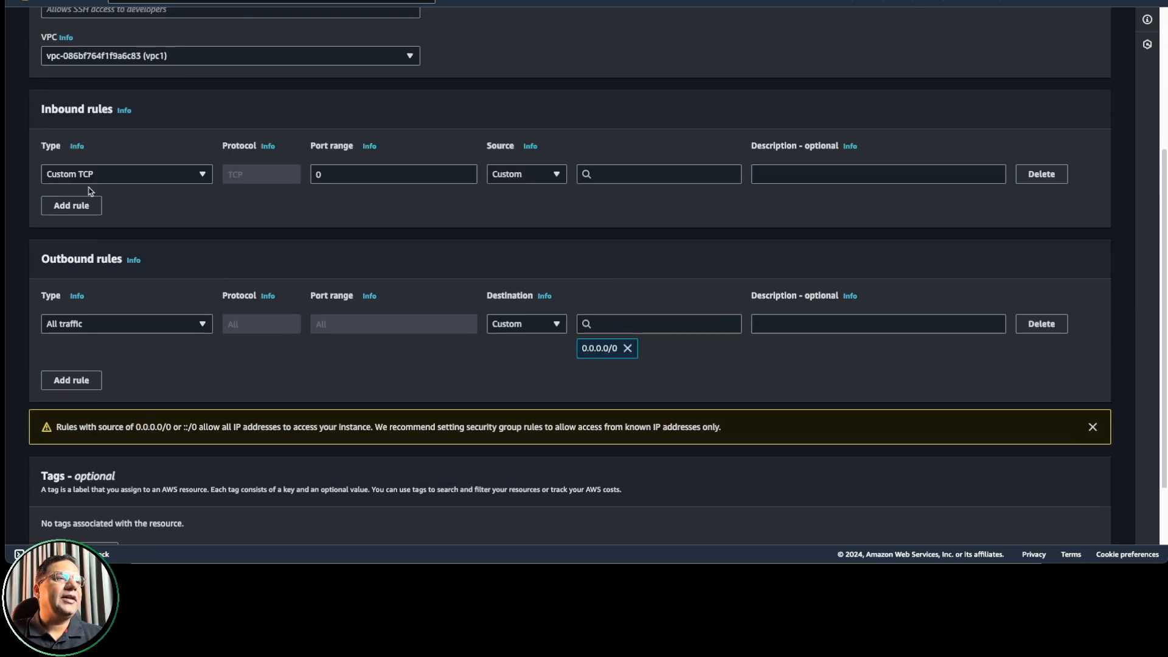
left_click(191, 175)
scroll(177, 367, "down", 3)
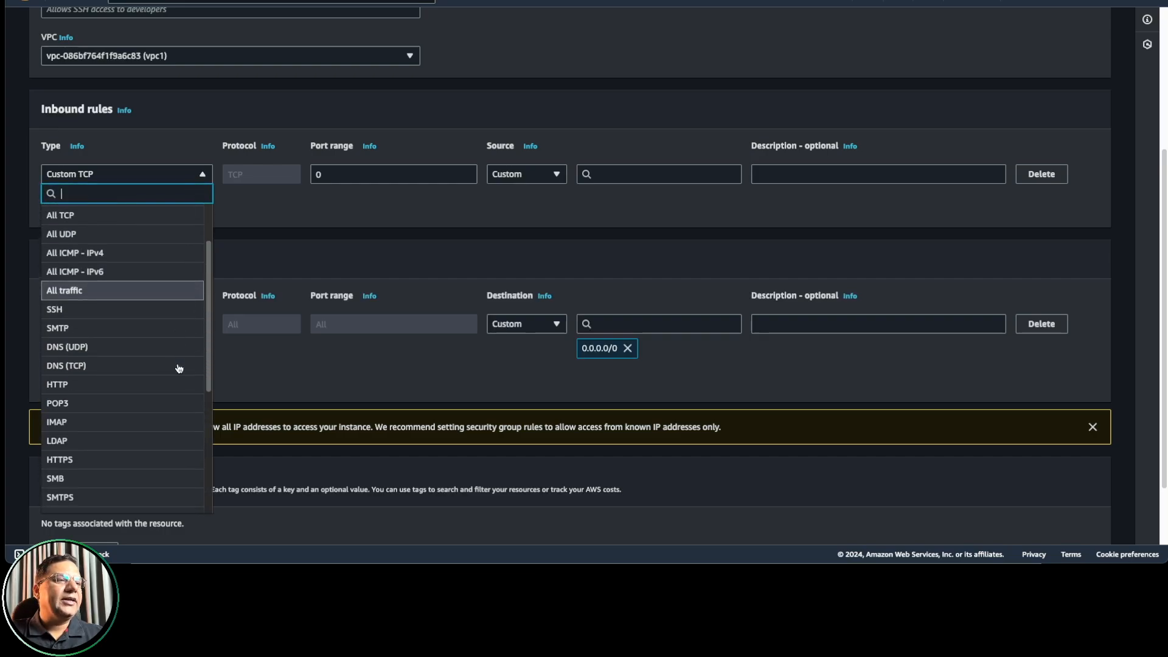
left_click(93, 390)
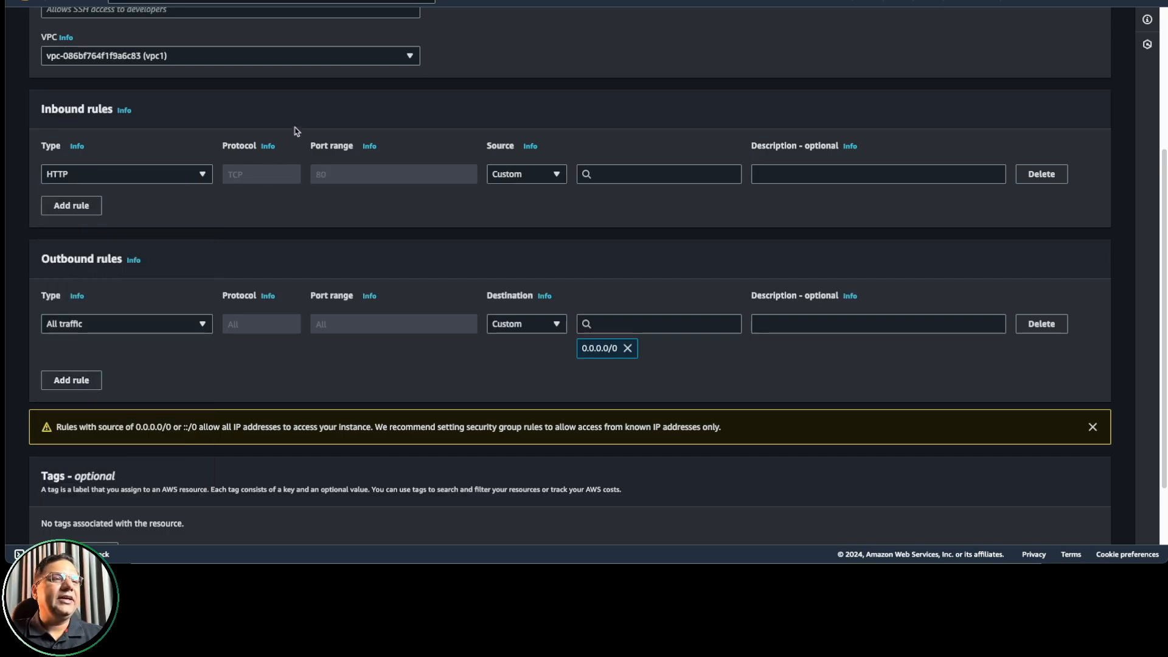
left_click(549, 175)
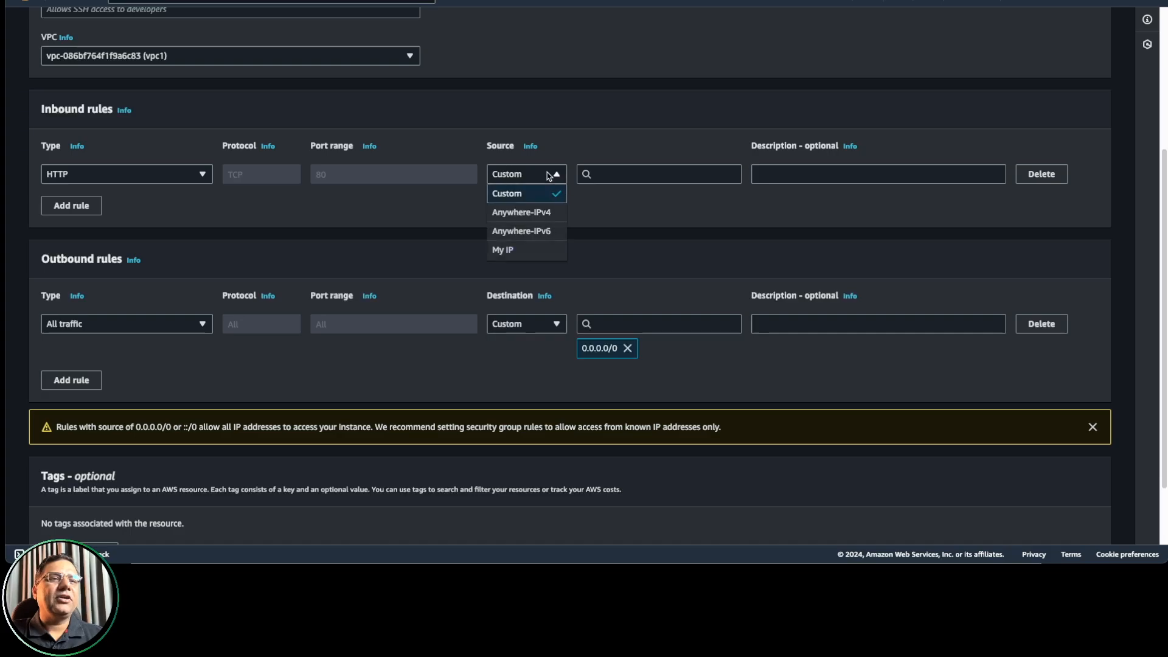
left_click(532, 215)
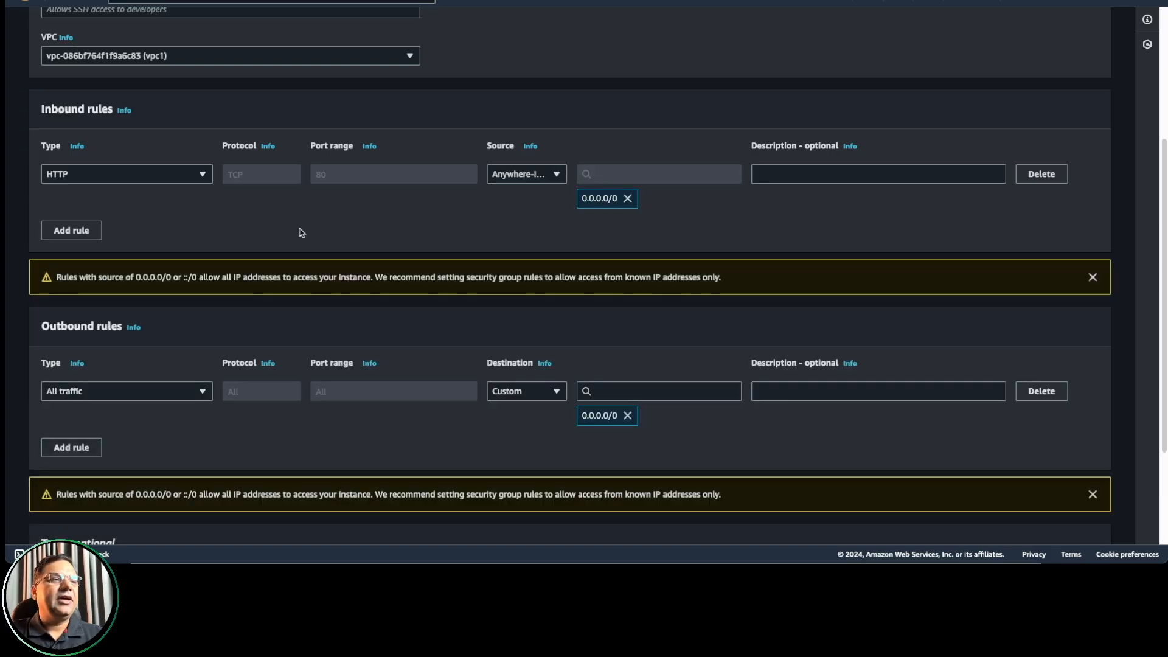
Add a second inbound rule allowing HTTPS traffic with Anywhere-IPv4 as the source.
left_click(58, 231)
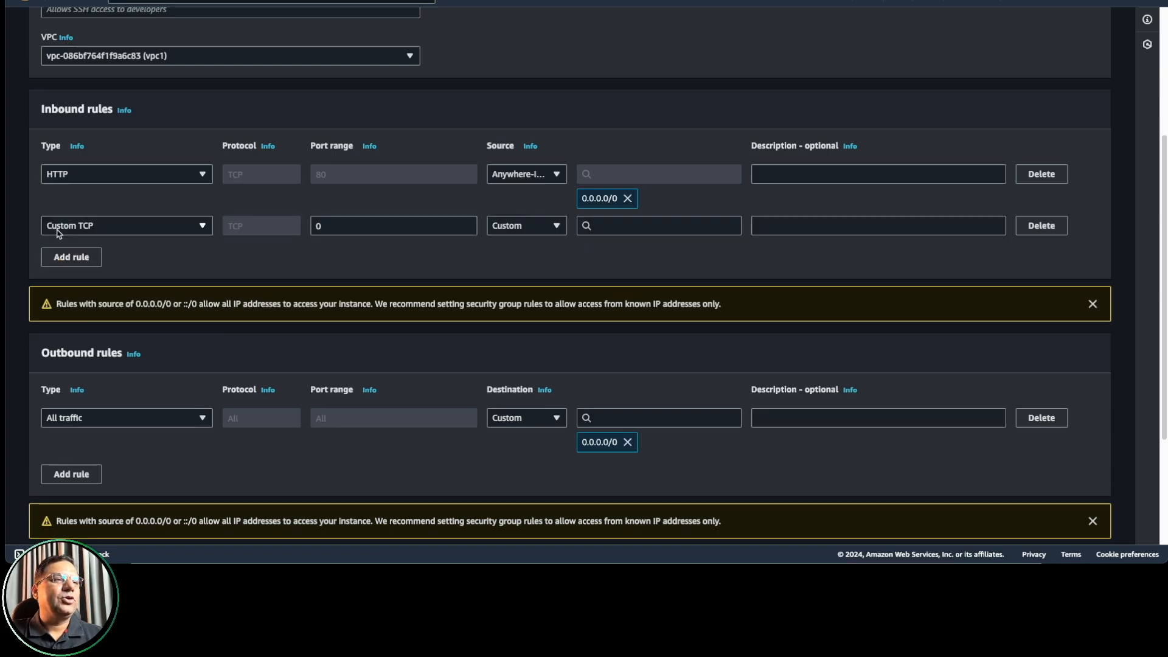
left_click(94, 227)
scroll(133, 380, "down", 1)
scroll(133, 380, "down", 3)
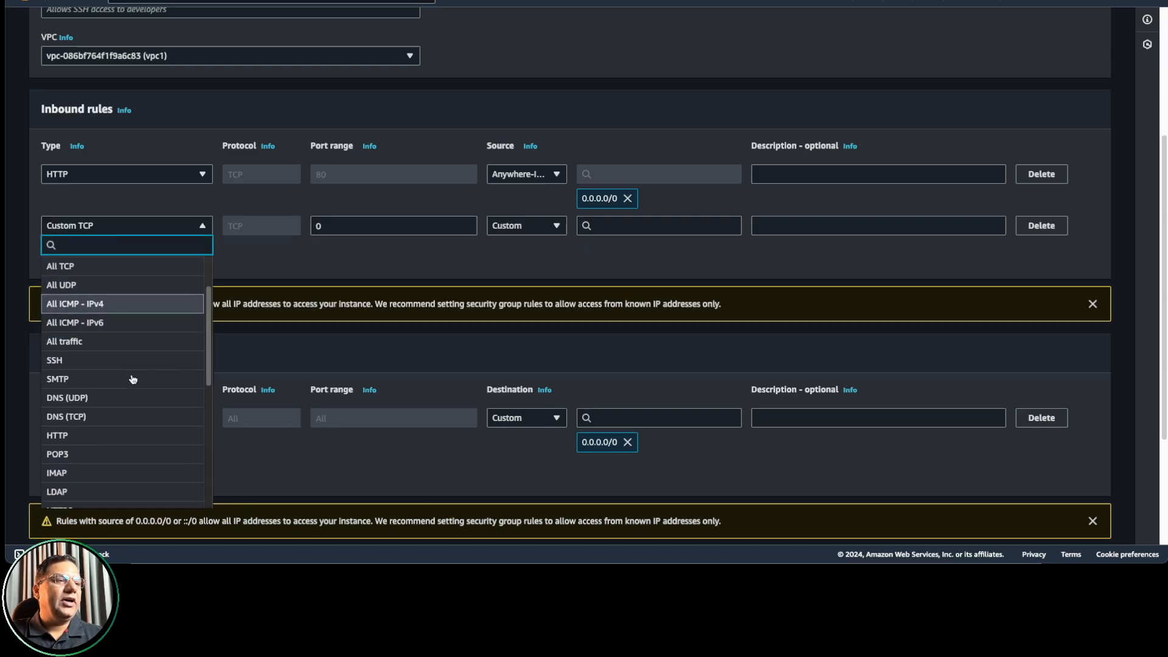
left_click(124, 455)
left_click(519, 228)
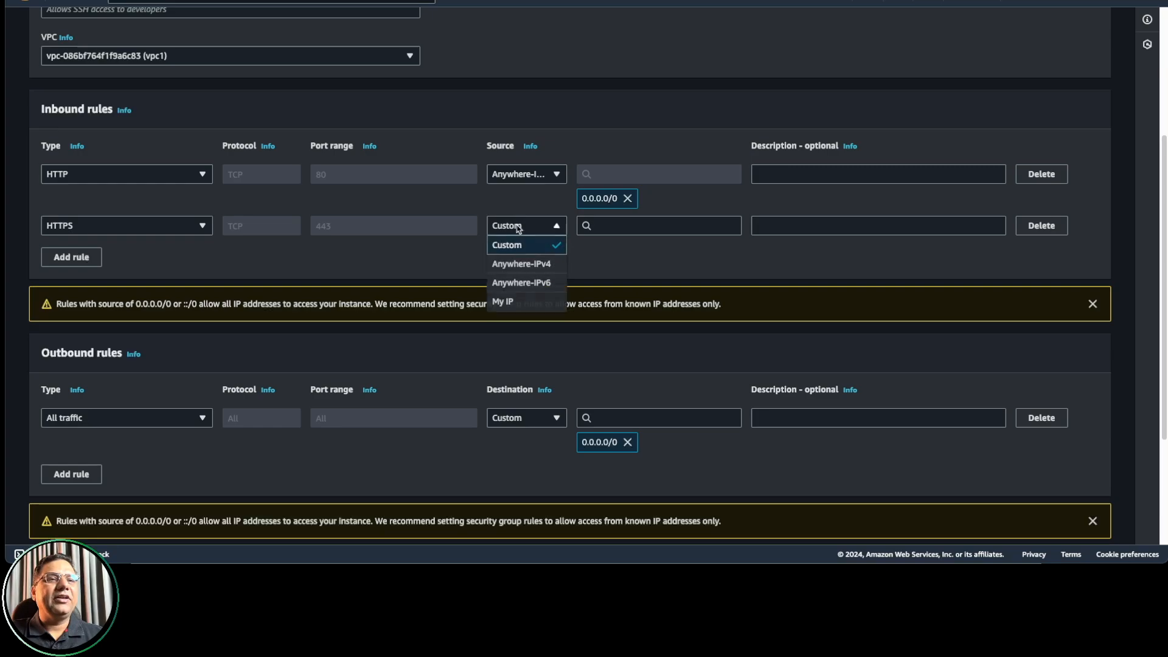
left_click(528, 264)
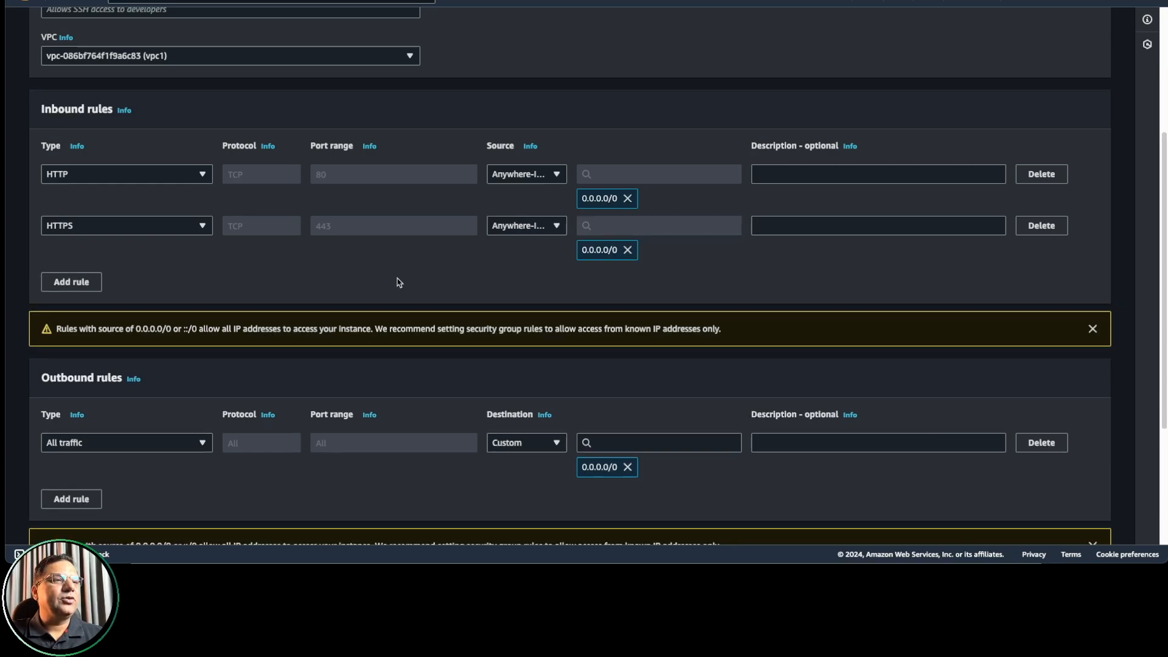
Tag the security group with key Name and its copied group name, elb-sg-vpc1-public-subnet, as the value.
scroll(386, 284, "down", 2)
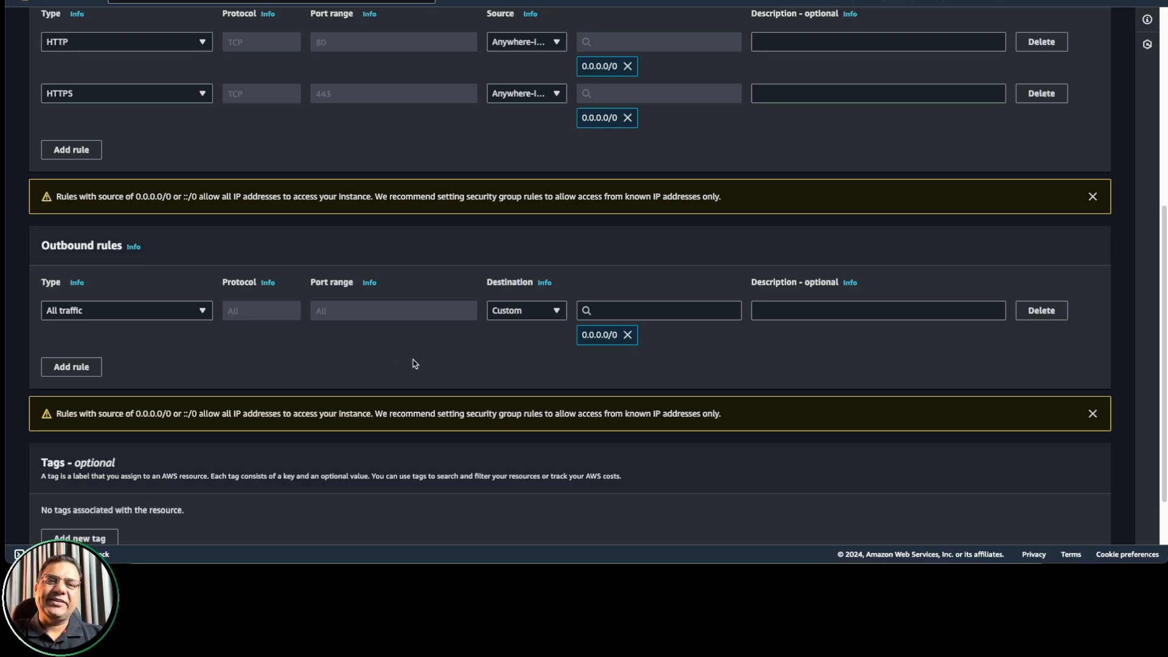
scroll(413, 362, "down", 2)
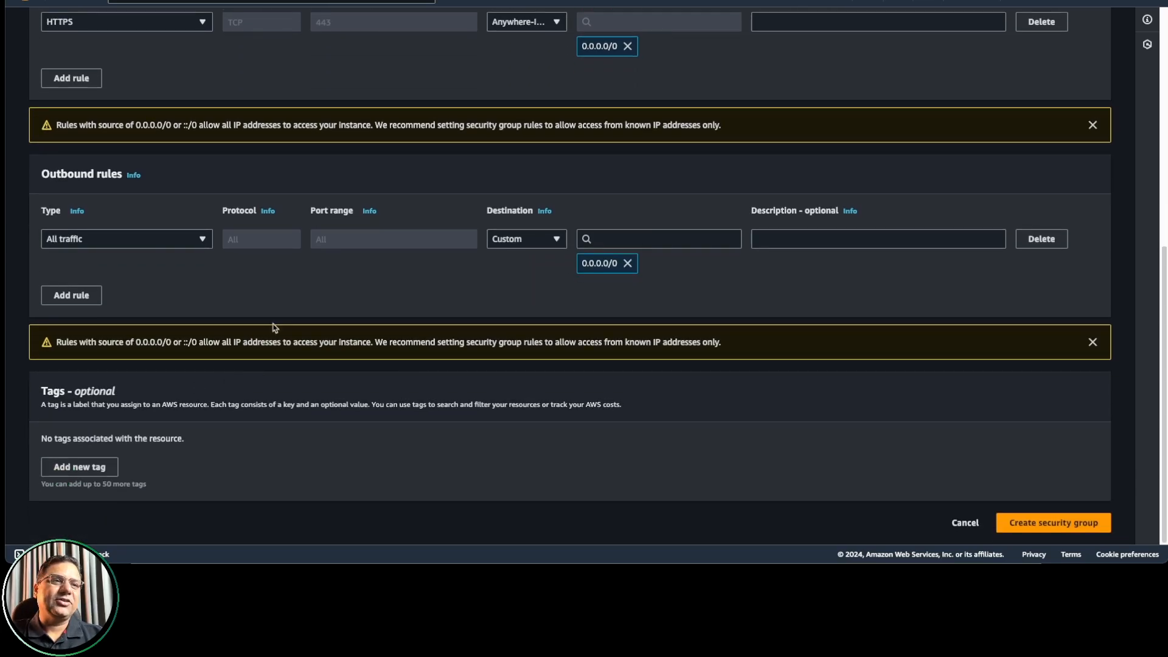
scroll(275, 324, "up", 7)
left_click_drag(150, 171, 47, 165)
key("ctrl+c")
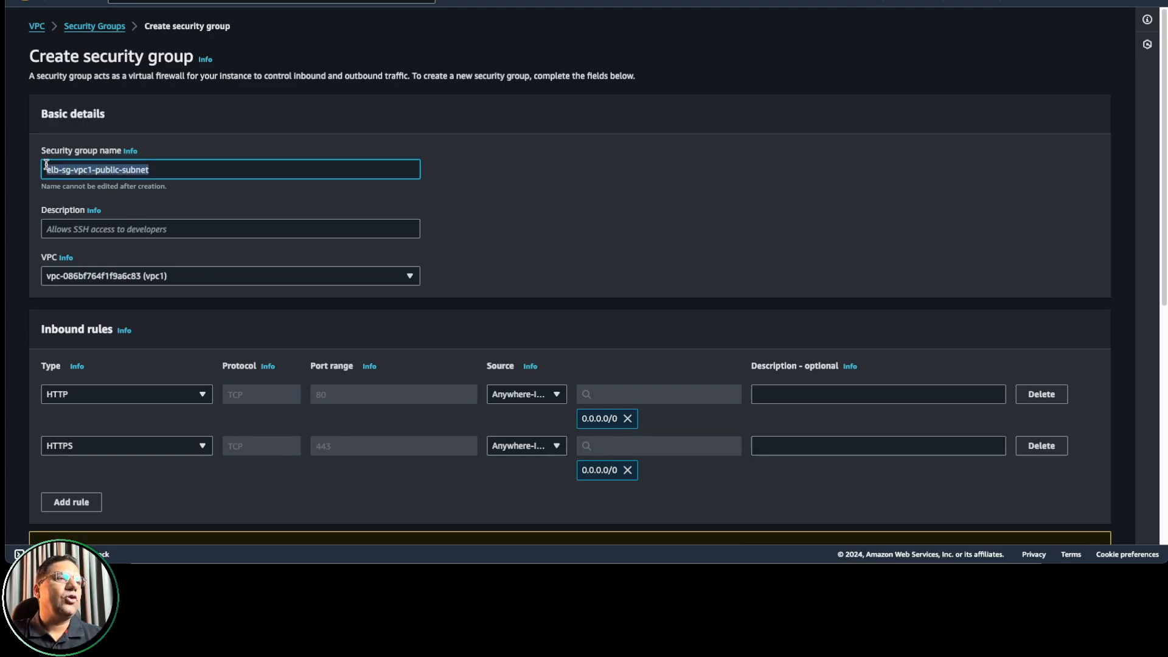
scroll(308, 269, "down", 7)
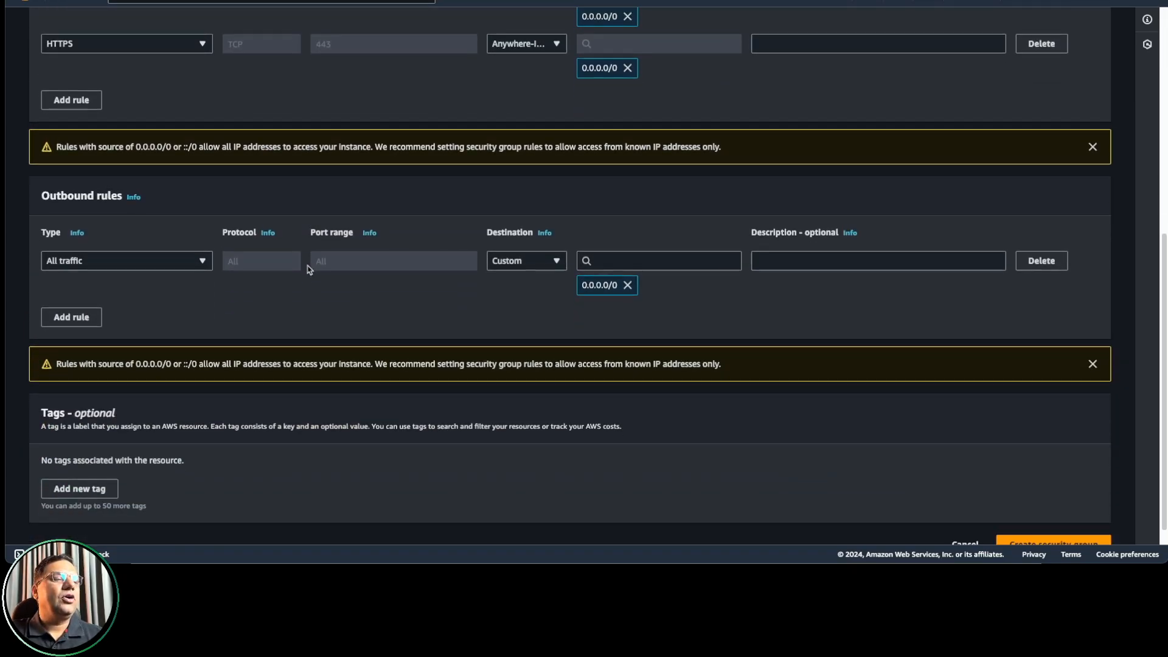
left_click(88, 474)
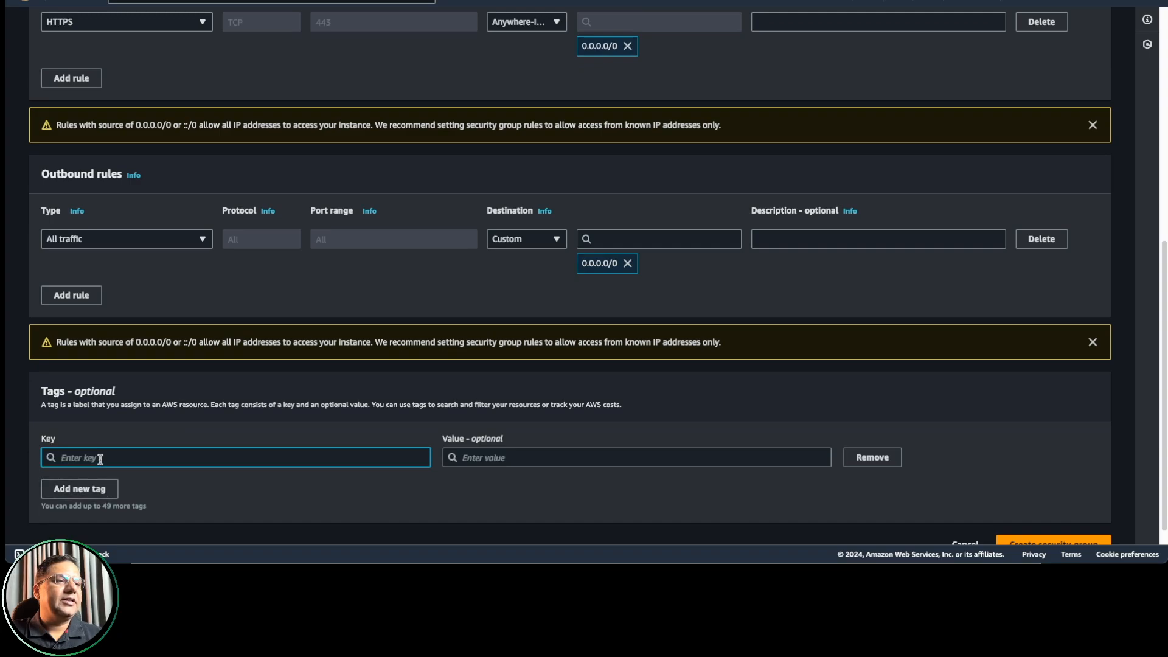
type("Name")
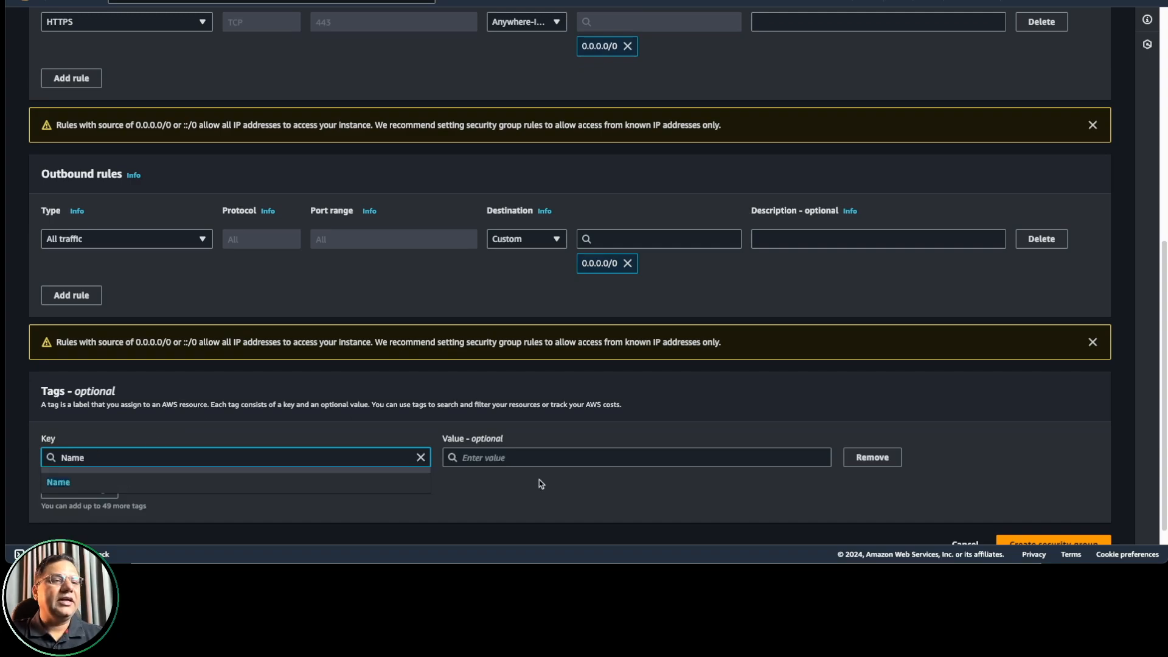
left_click(533, 457)
key("ctrl+v")
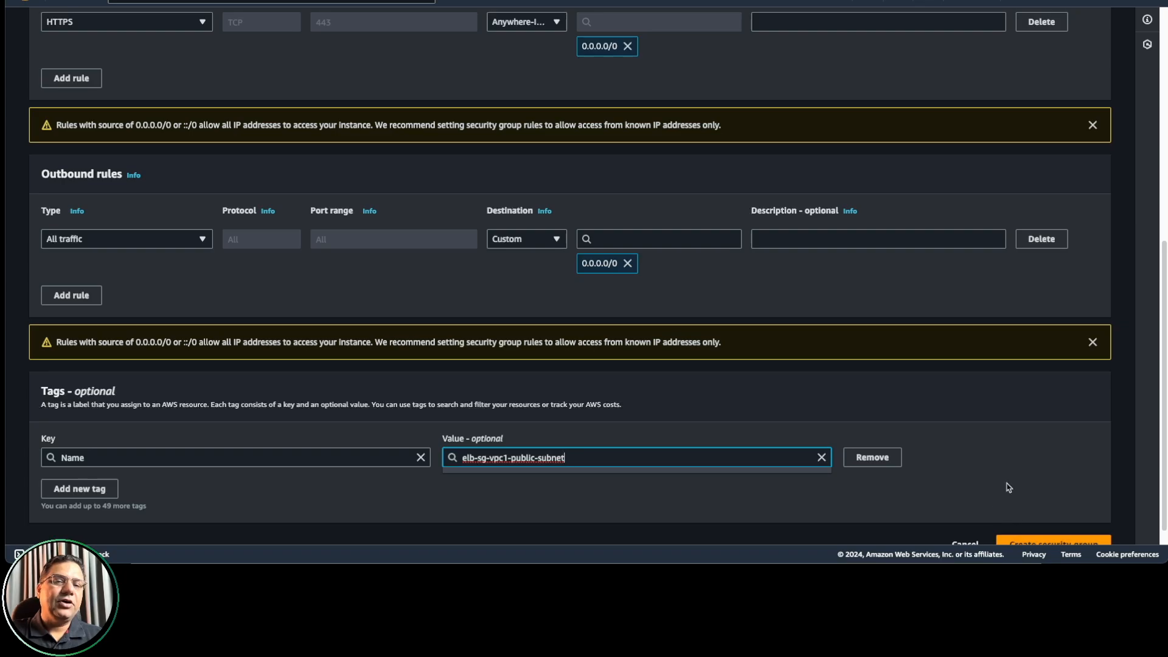
Fill in the required description as elb-sg-vpc1-public-subnet and create the security group.
scroll(1008, 486, "down", 1)
left_click(1015, 523)
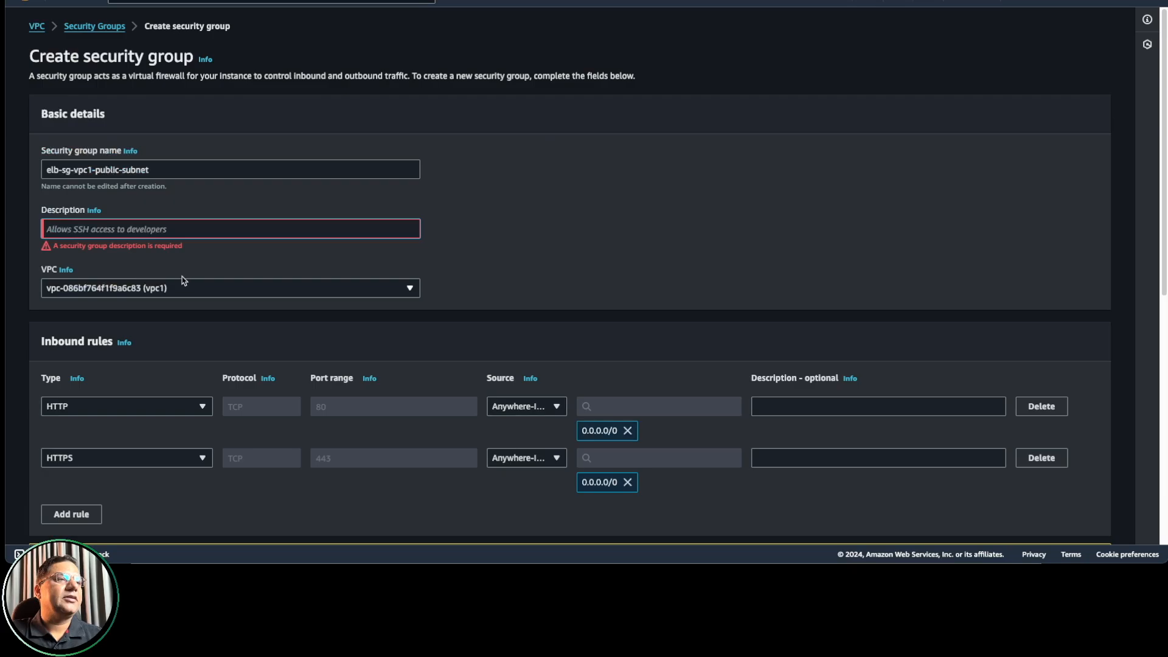
left_click(128, 229)
key("ctrl+v")
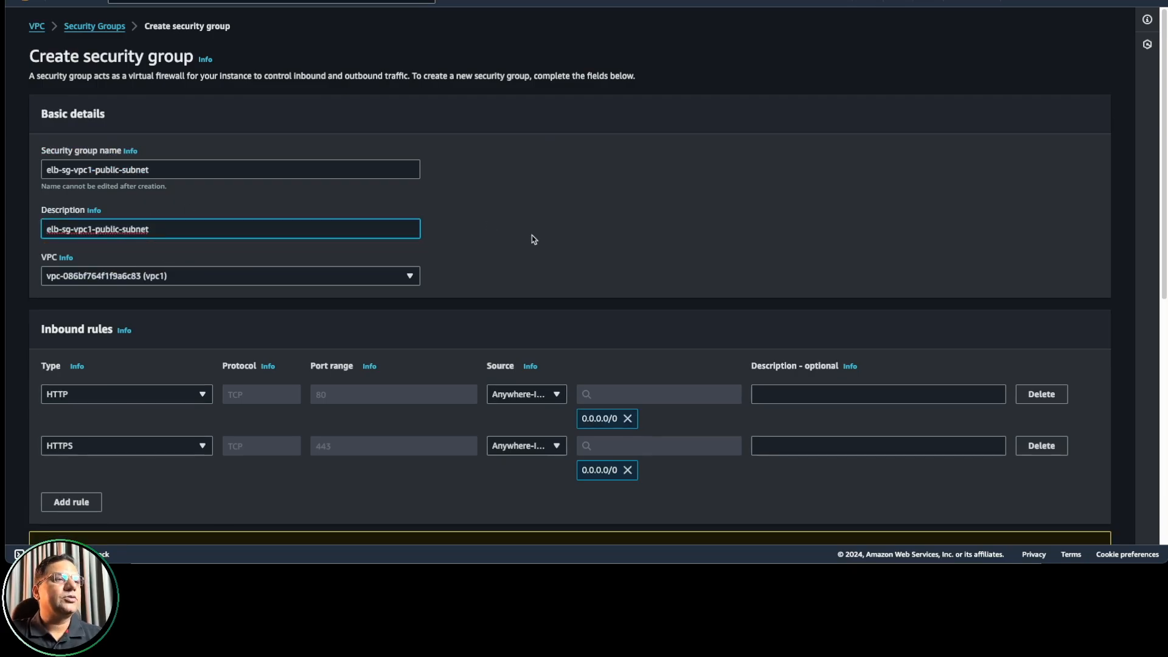
scroll(597, 255, "down", 8)
left_click(1033, 527)
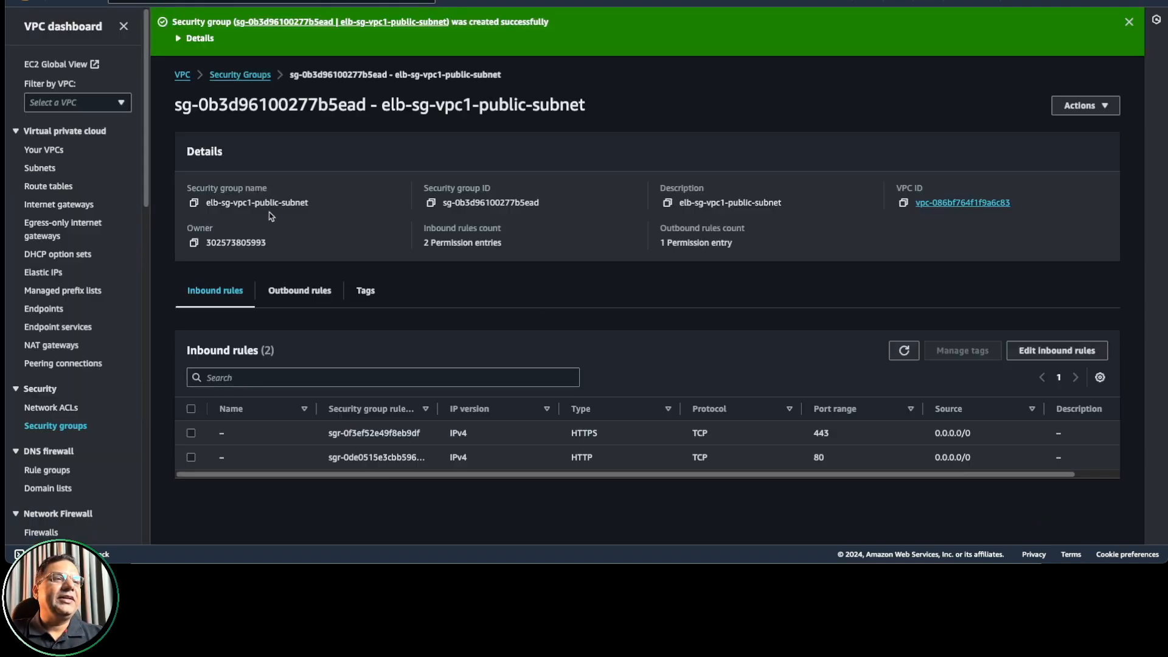
double_click(212, 203)
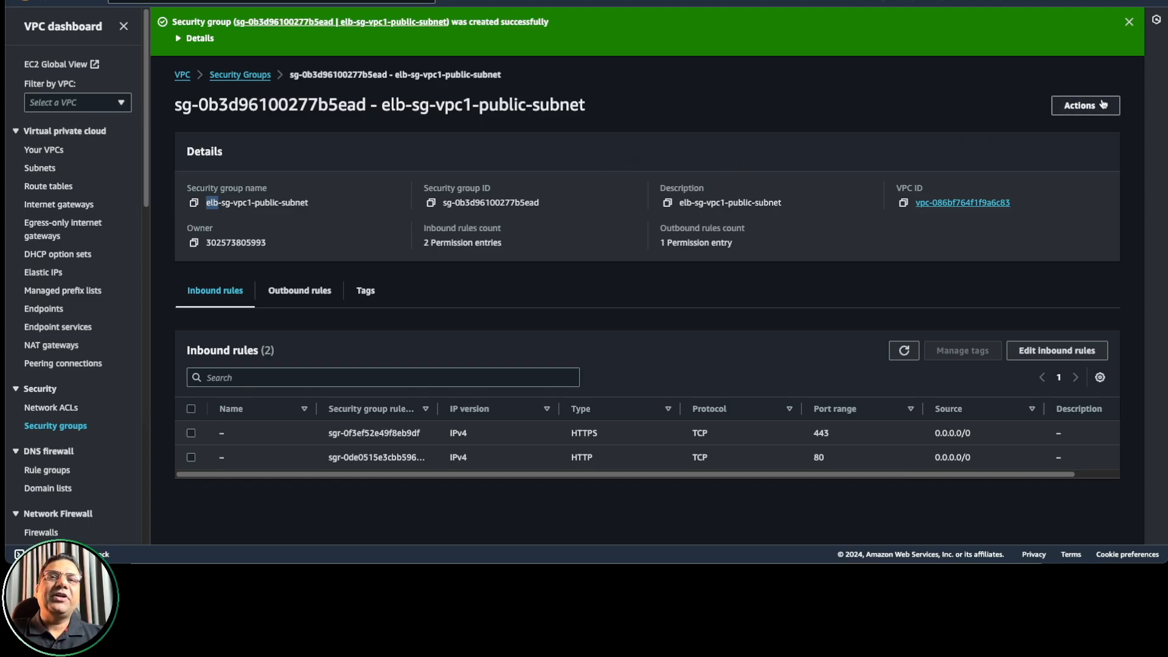
left_click(1130, 22)
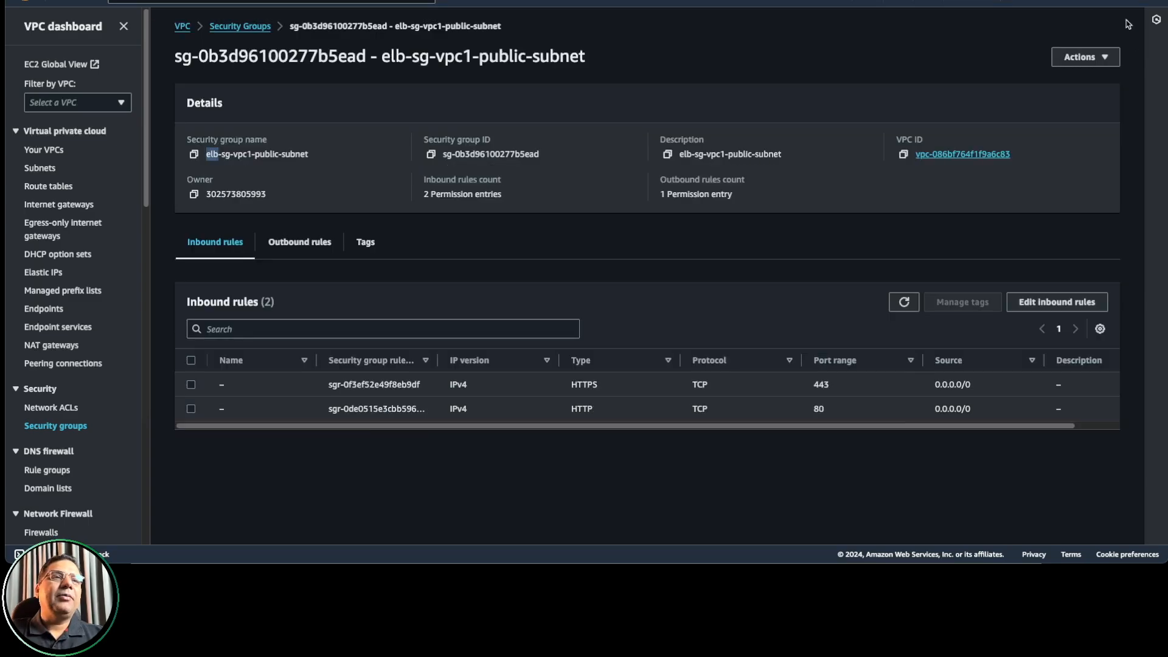
Sort the security groups list by name in descending order with a wider Name column, and select elb-sg-vpc1-public-subnet.
left_click(254, 26)
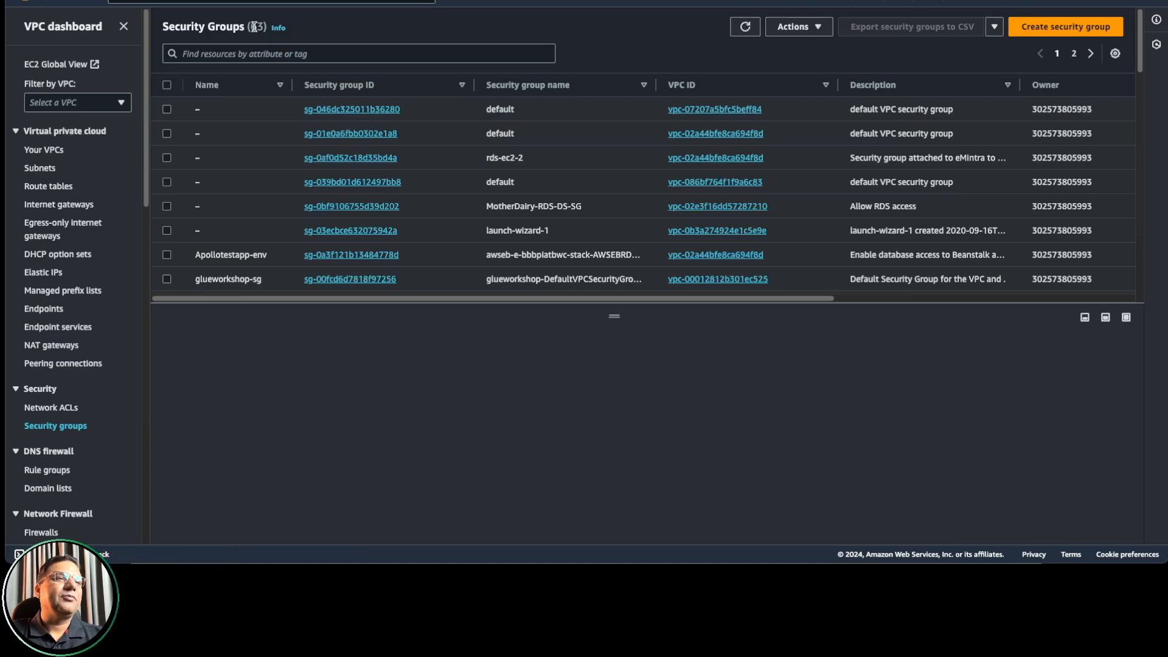
left_click(236, 84)
left_click(236, 85)
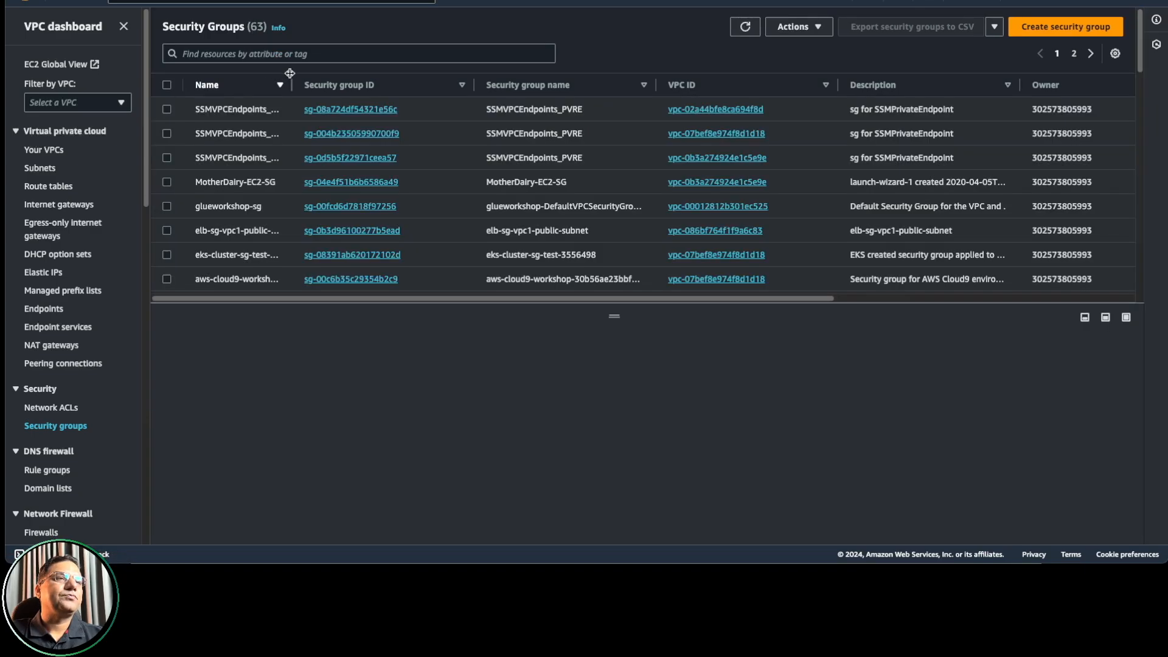
left_click_drag(292, 85, 398, 97)
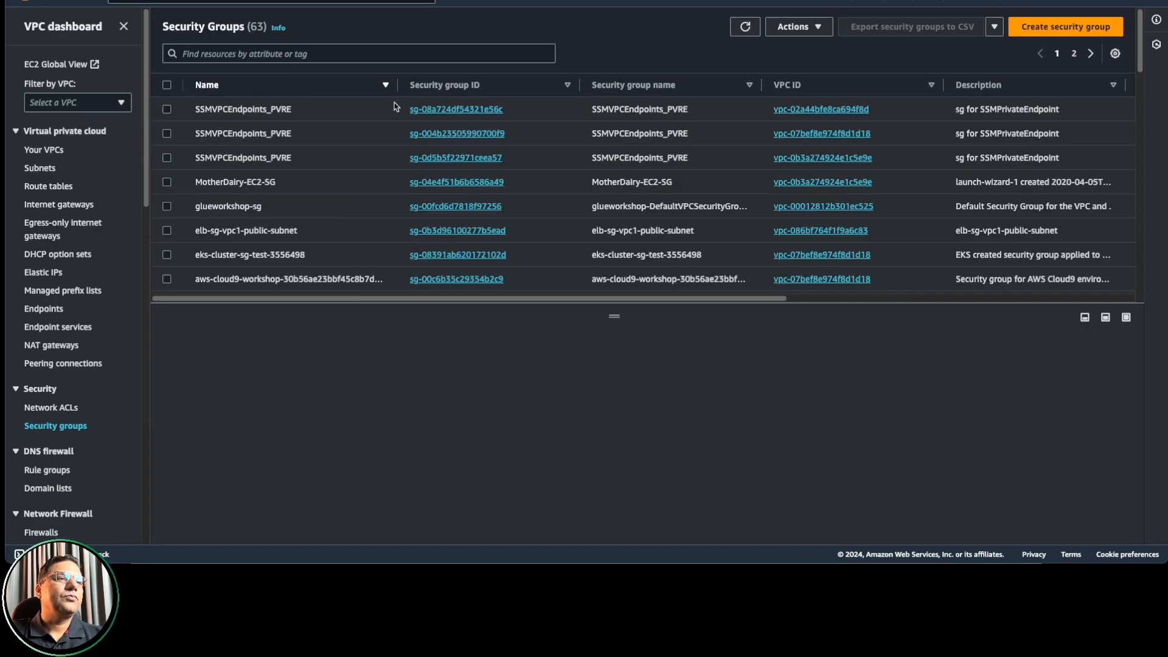
left_click(167, 231)
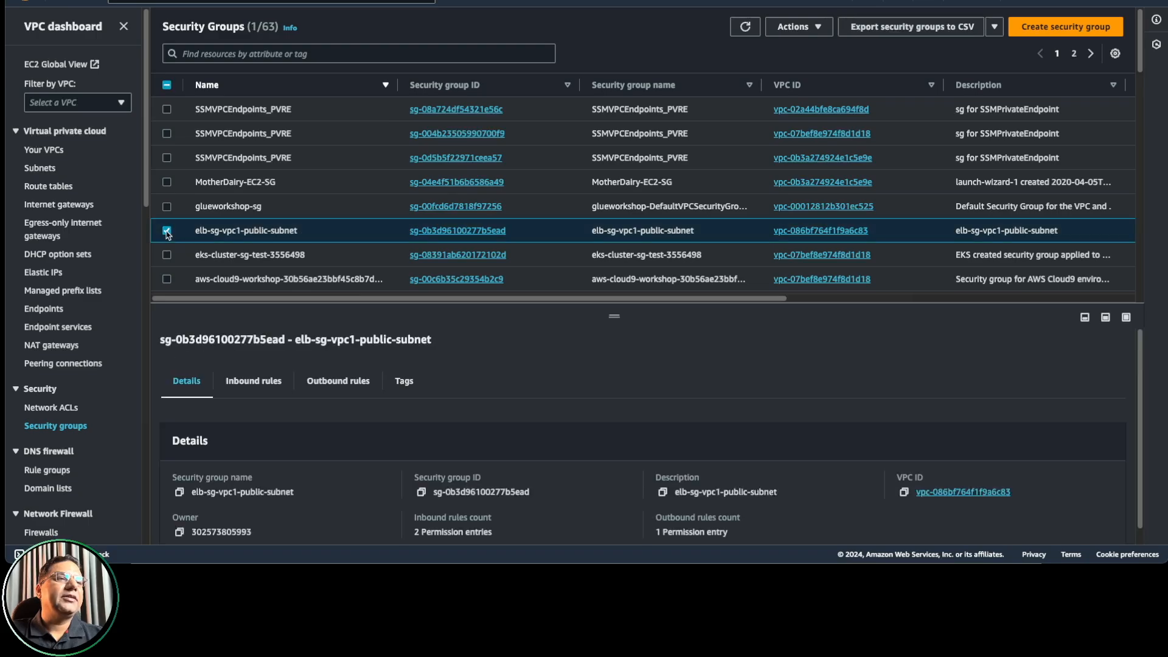
Deselect the load balancer group and start a new security group named webtier-sg-vpc1.
left_click(168, 233)
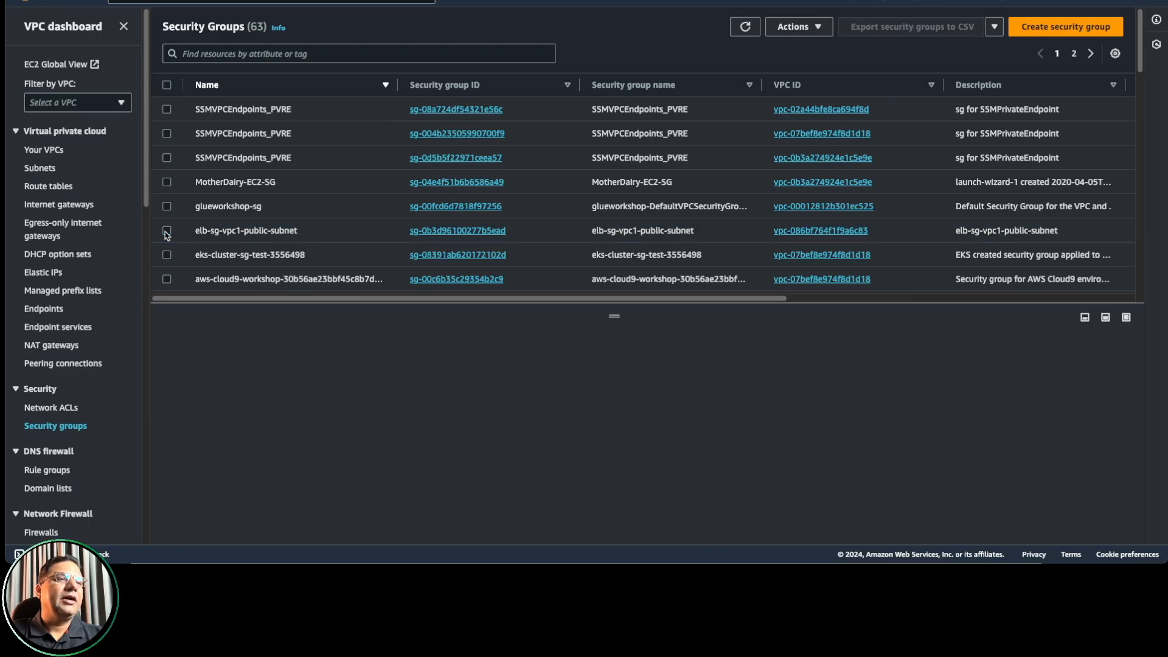
left_click(1083, 27)
left_click(106, 172)
type("w")
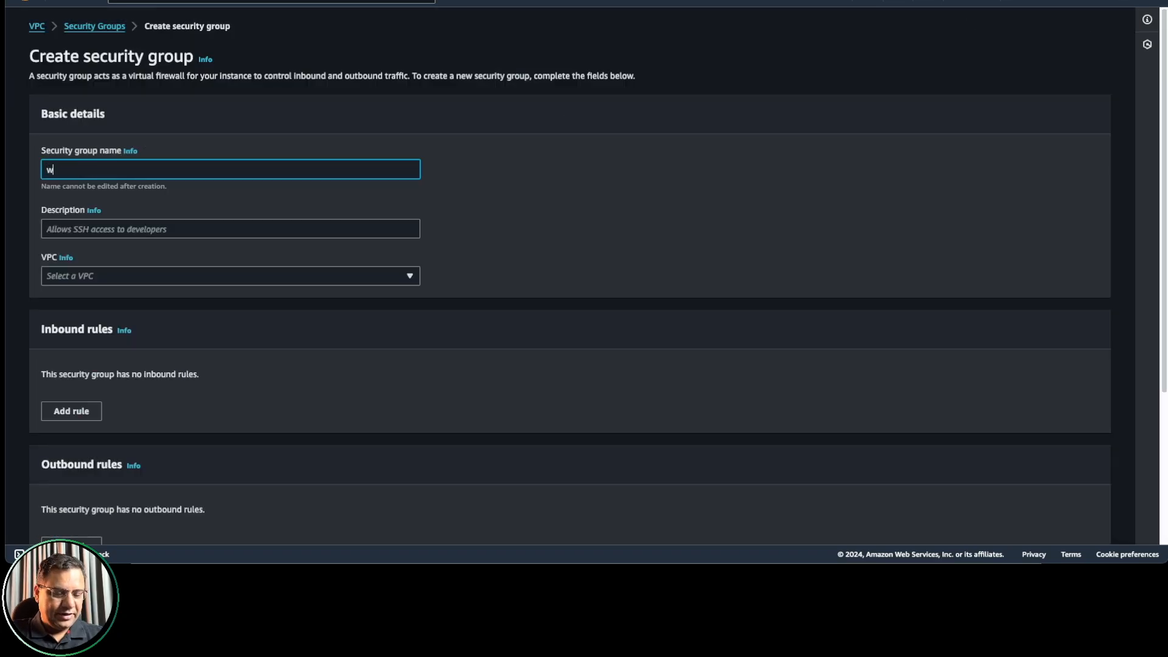
type("ebtier-")
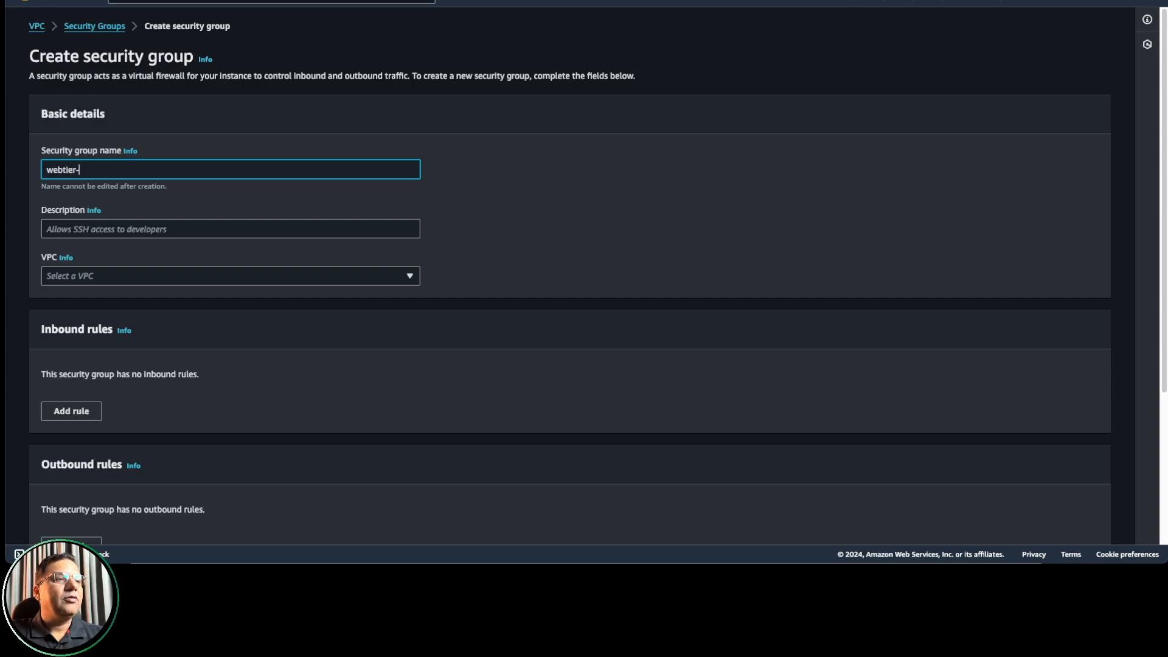
type("sg-vpc")
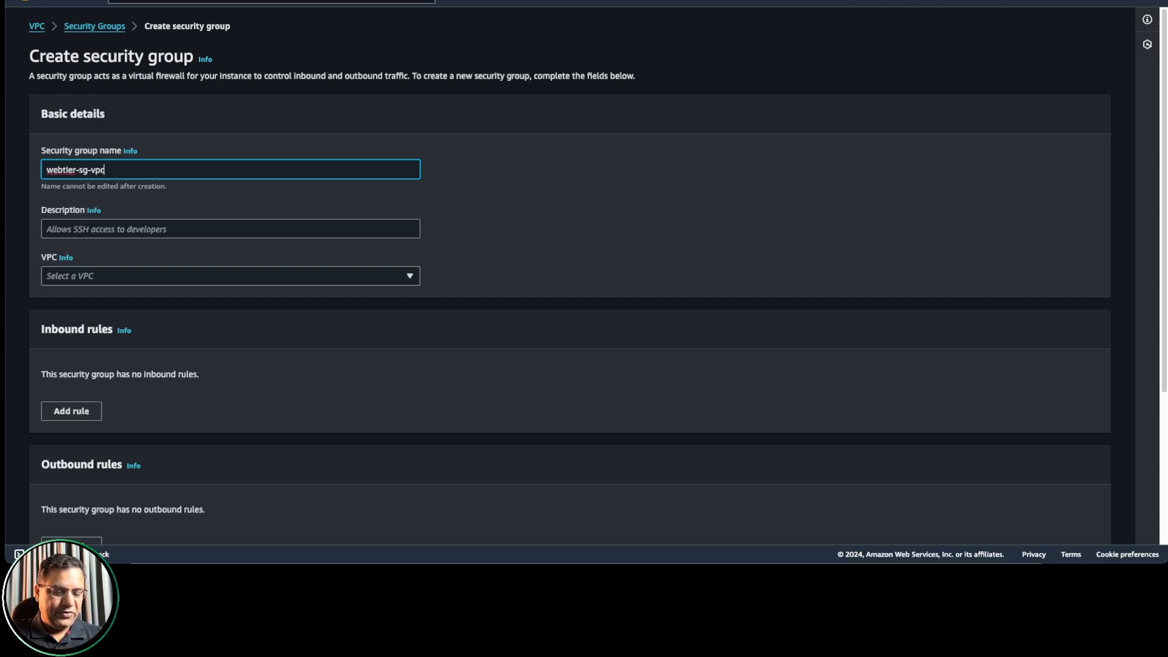
type("1")
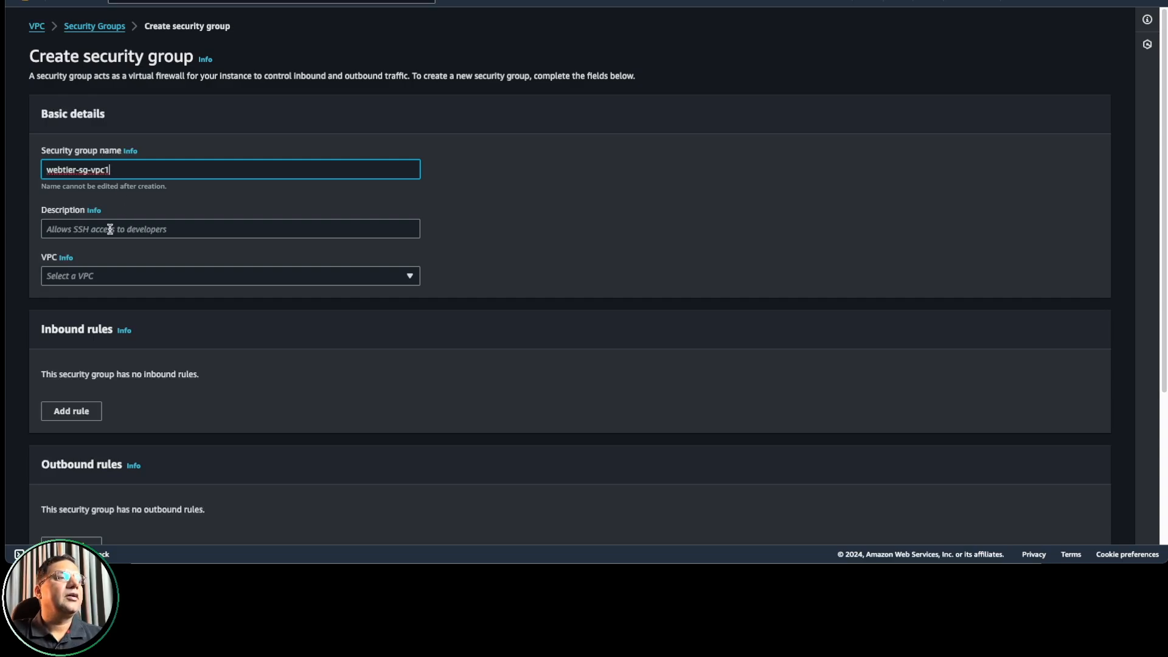
Copy the group name webtier-sg-vpc1 into the description and choose vpc1 as the VPC.
left_click_drag(115, 170, 27, 175)
key("ctrl+c")
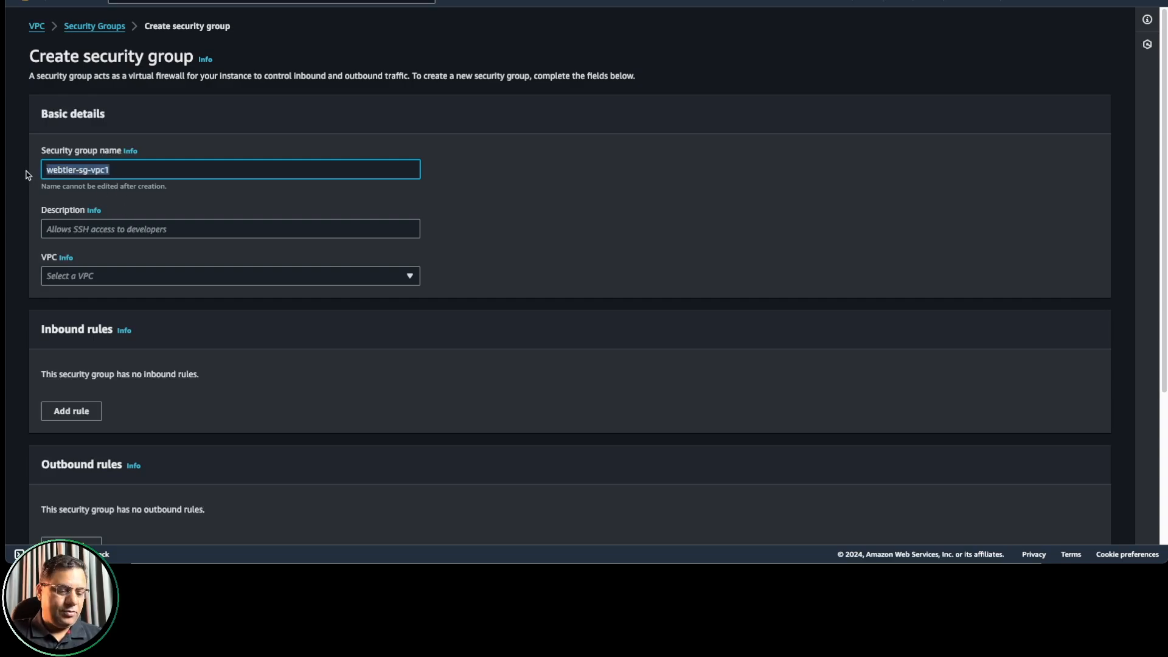
left_click(69, 229)
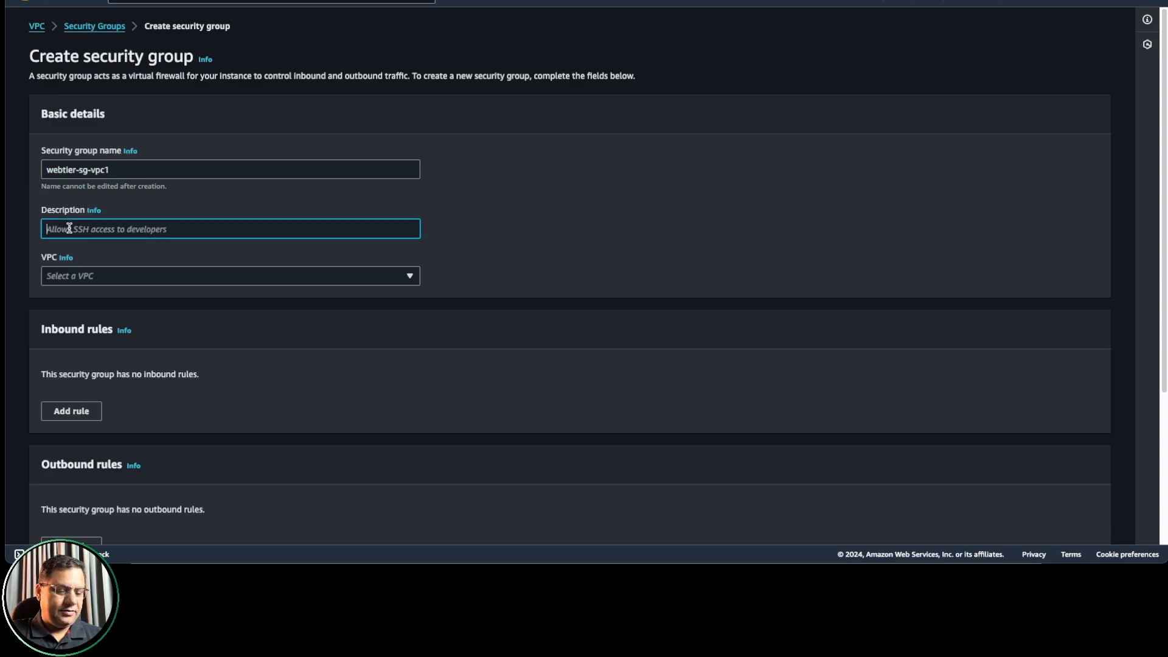
key("ctrl+v")
left_click(111, 276)
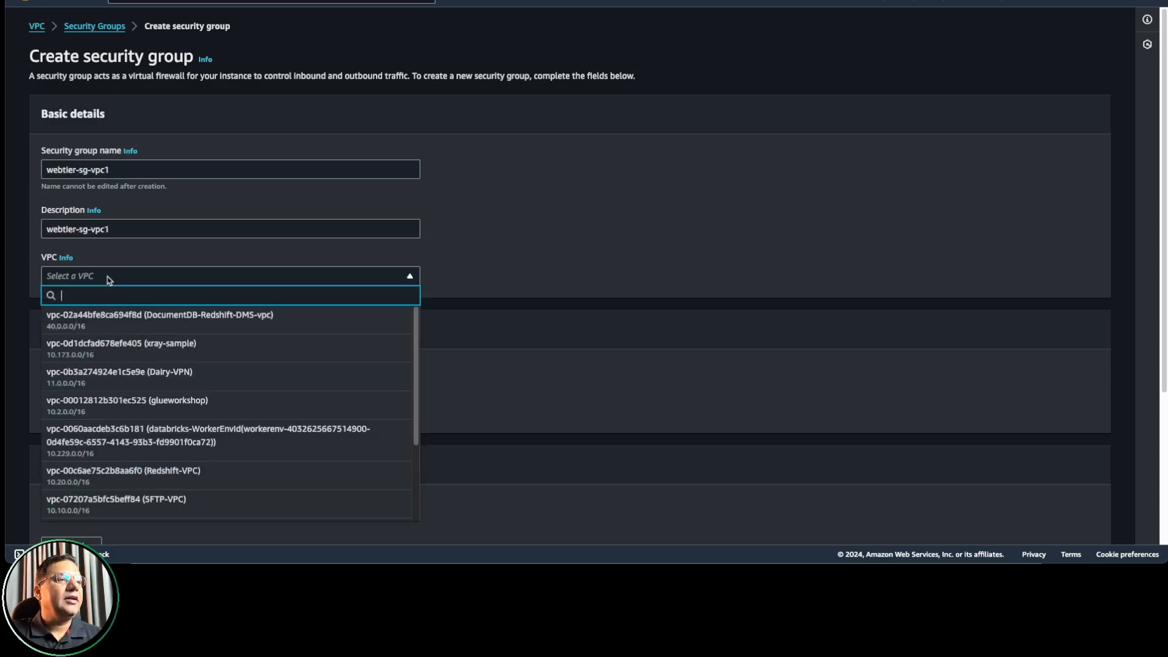
scroll(185, 424, "down", 2)
left_click(148, 479)
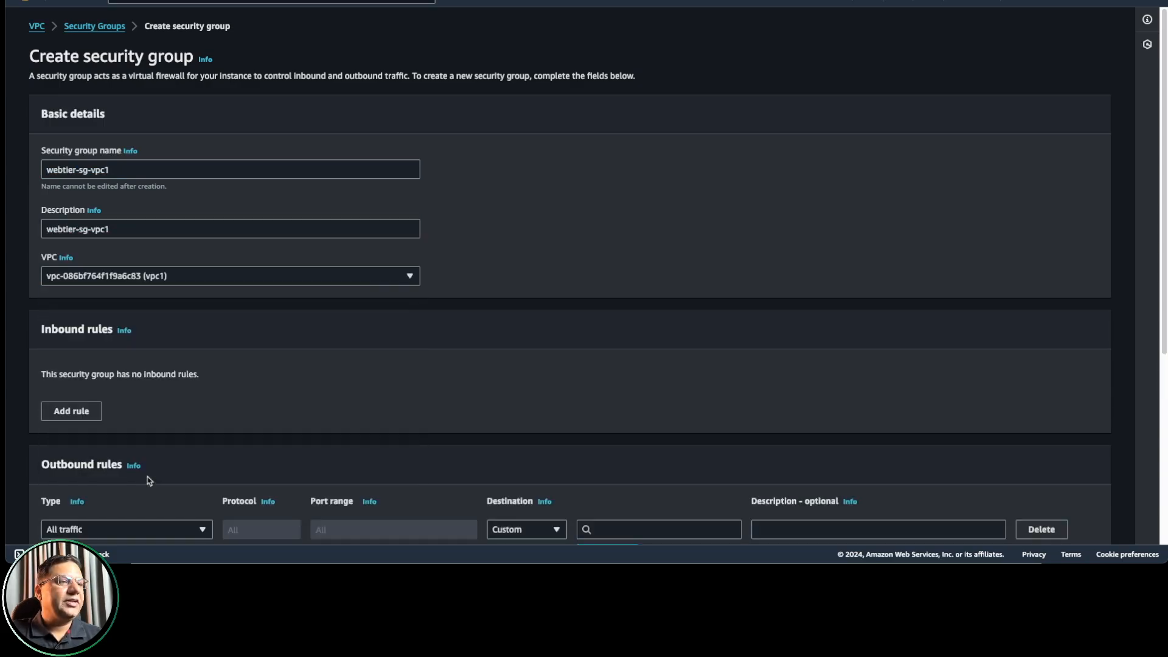
Add an inbound rule of type HTTP to the web tier security group.
scroll(185, 396, "down", 2)
left_click(72, 275)
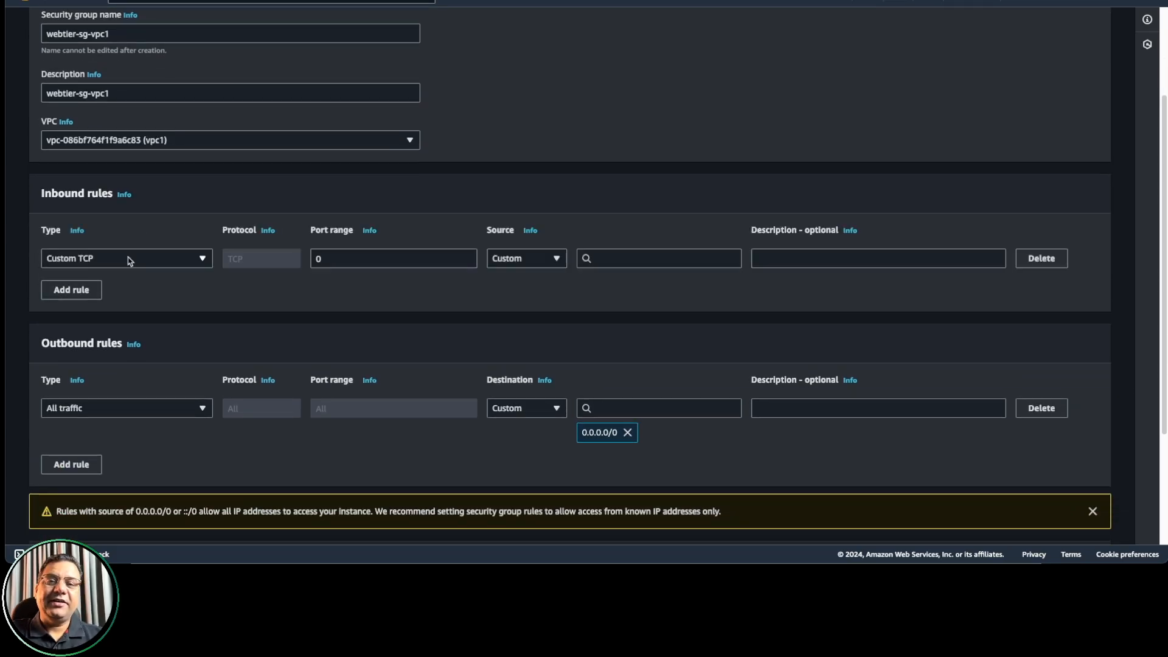
left_click(129, 261)
scroll(156, 378, "down", 2)
scroll(156, 380, "down", 3)
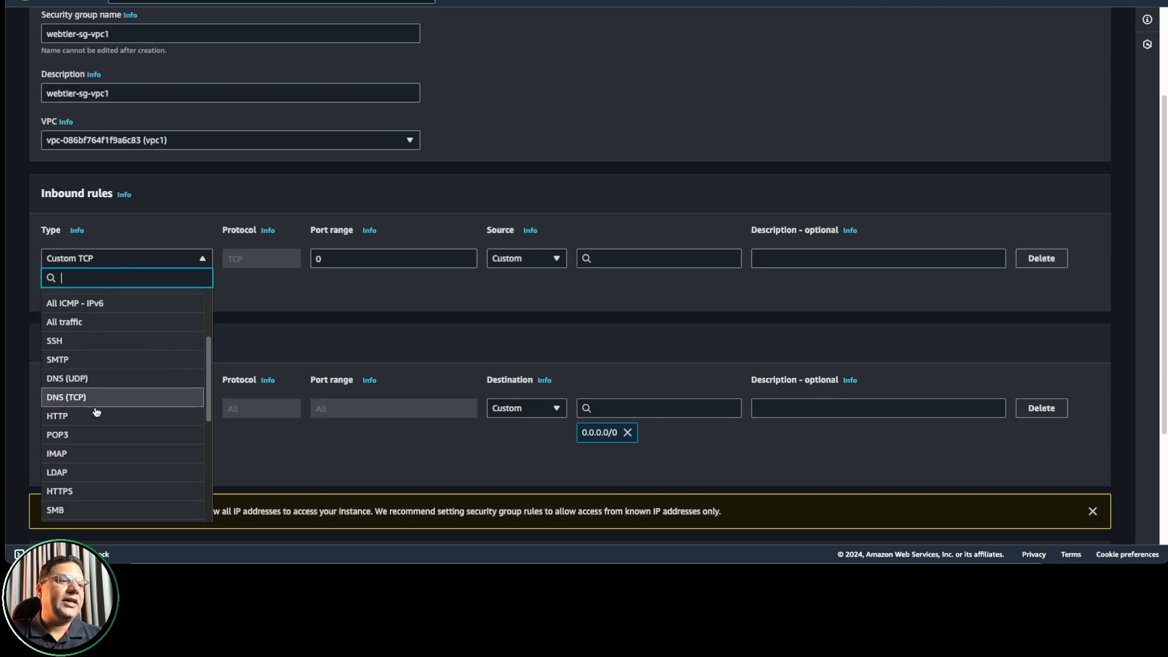
left_click(84, 418)
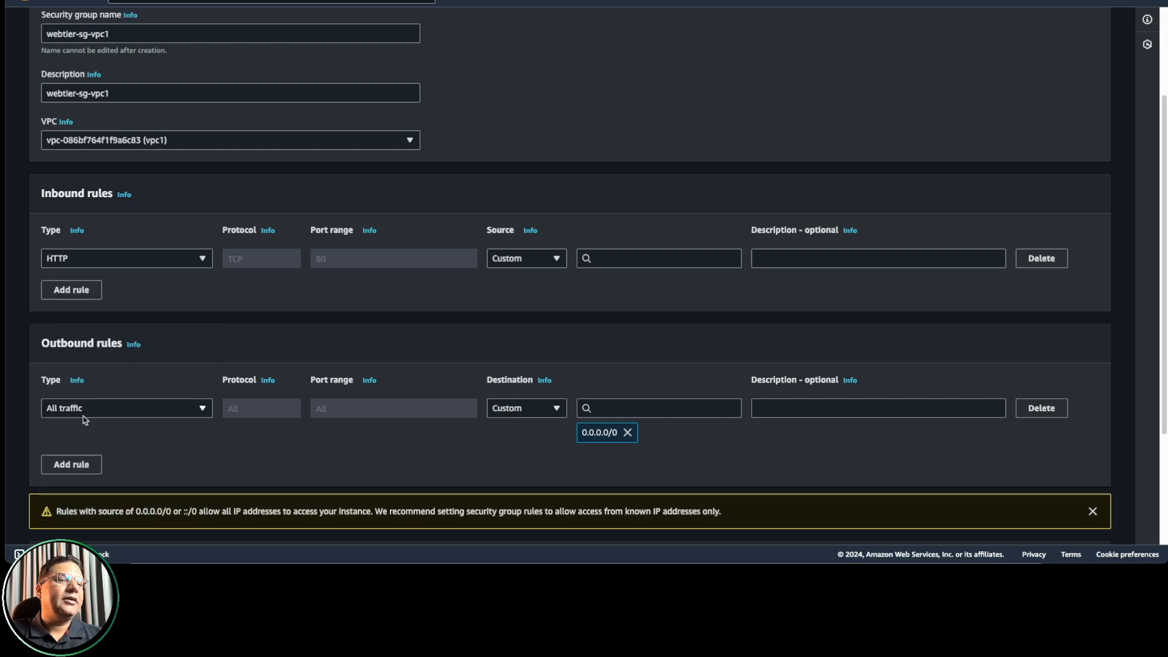
Set the inbound HTTP rule's custom source to the elb-sg-vpc1-public-subnet security group.
left_click(556, 259)
left_click(556, 259)
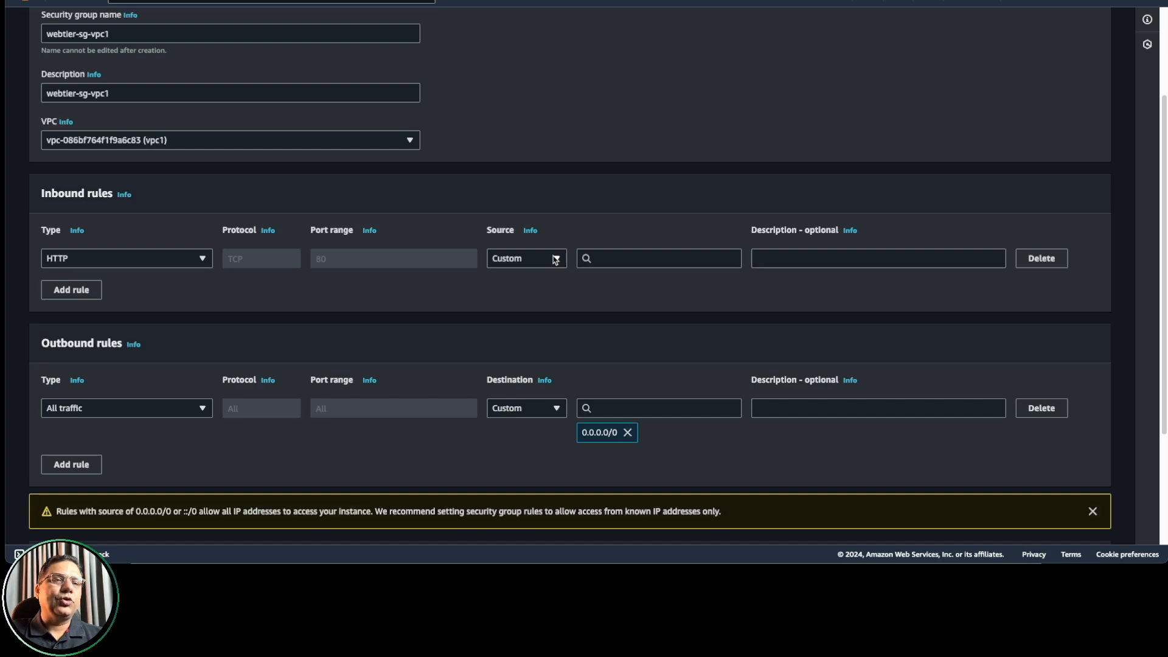
left_click(556, 259)
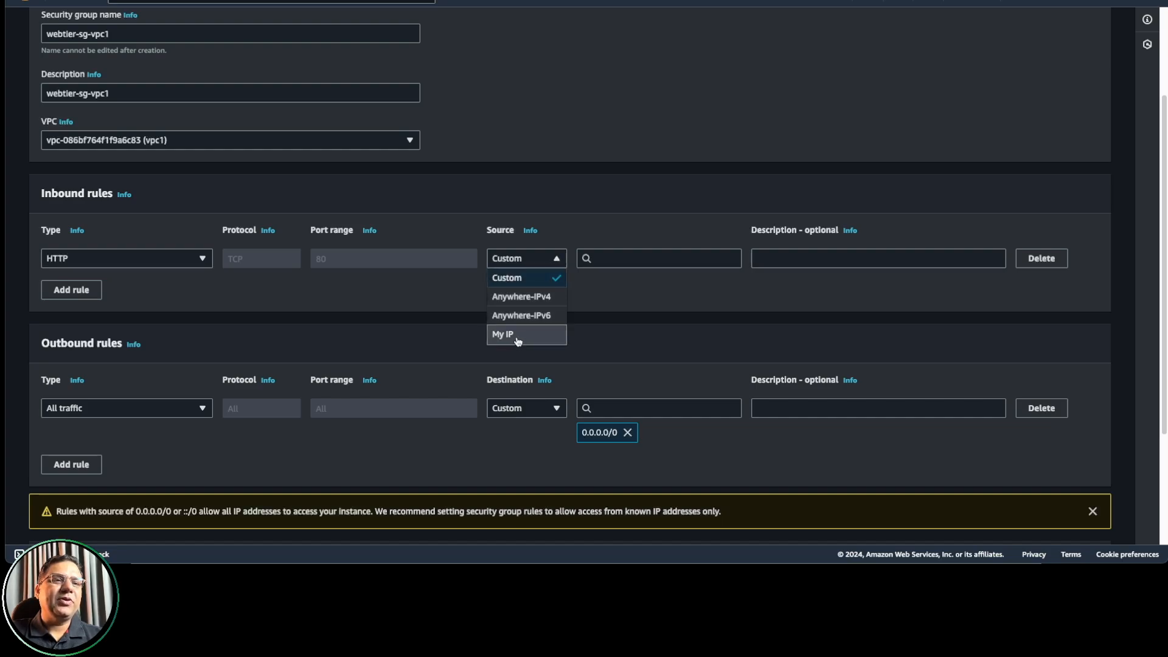
left_click(530, 258)
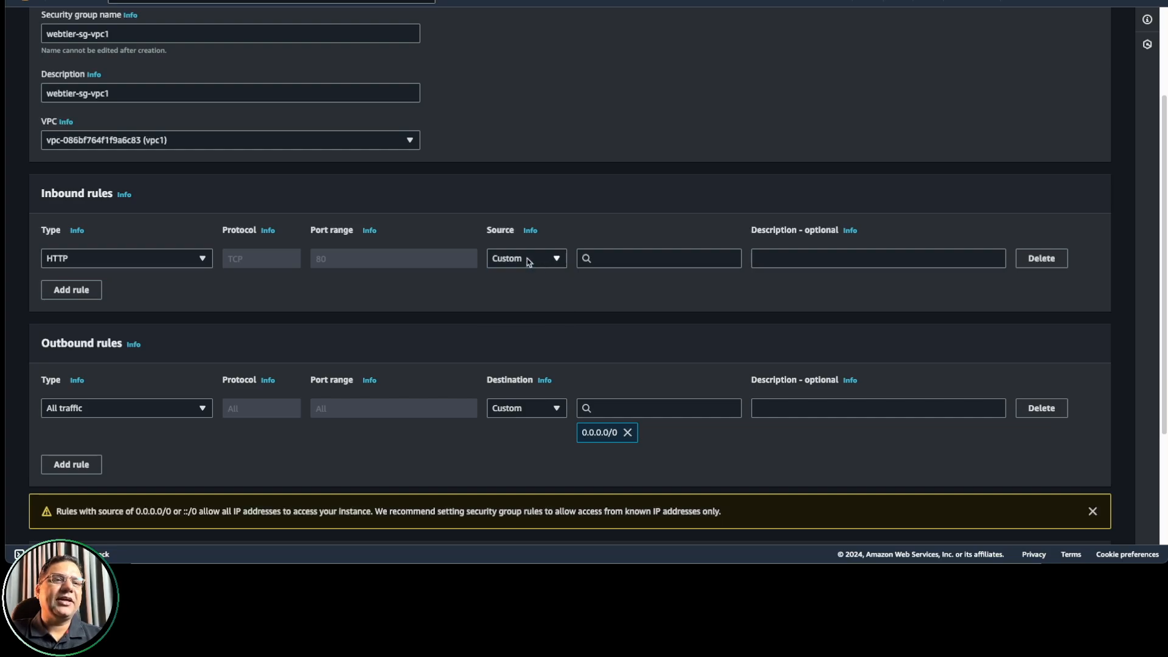
left_click(612, 258)
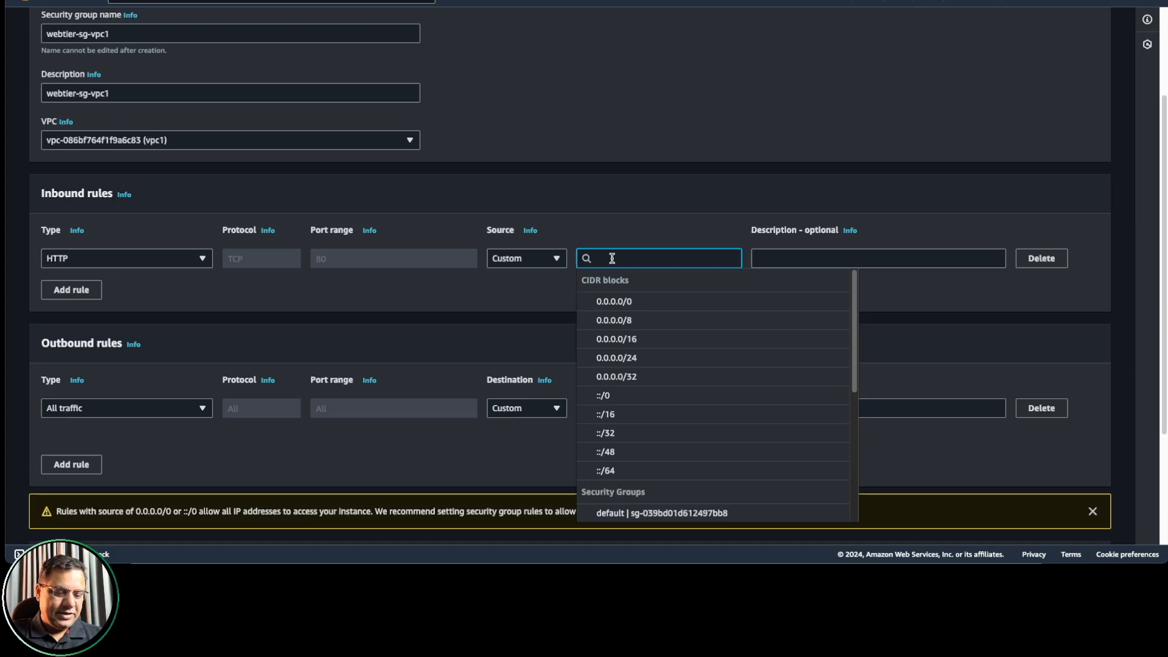
type("sg")
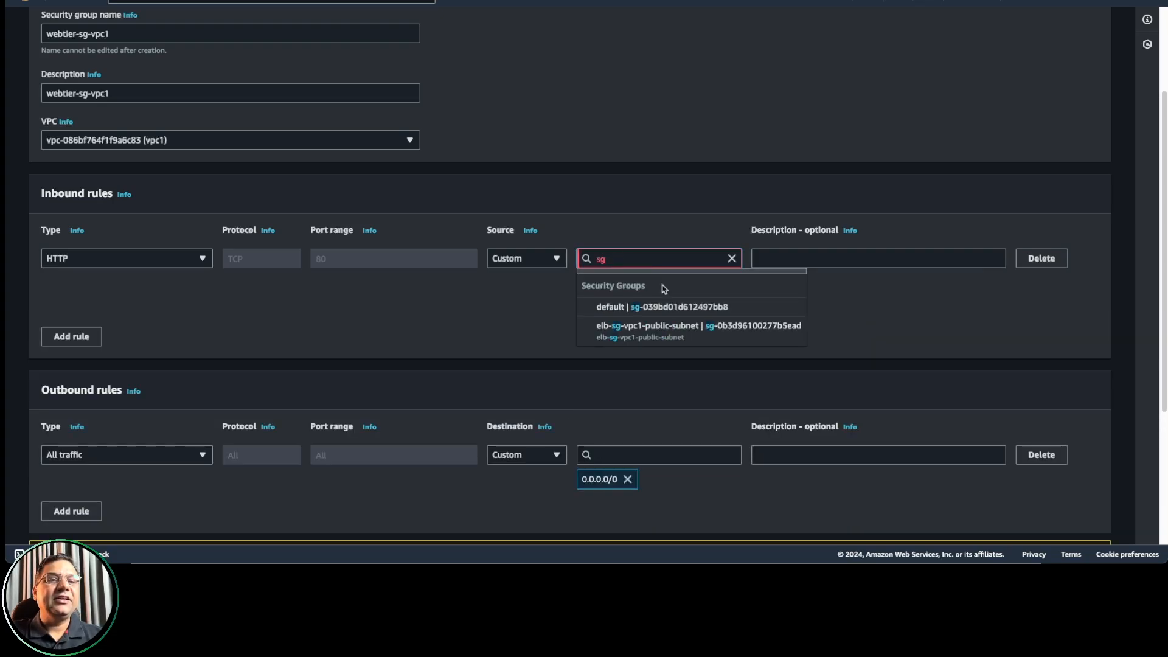
left_click(643, 334)
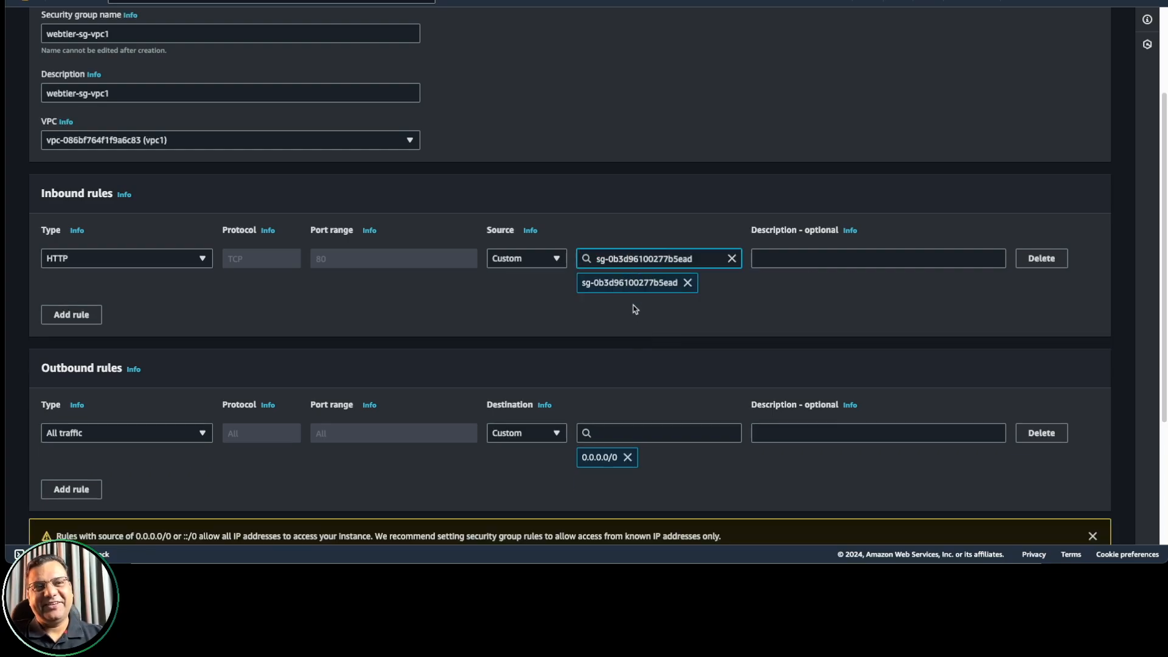
left_click(732, 258)
type("sg")
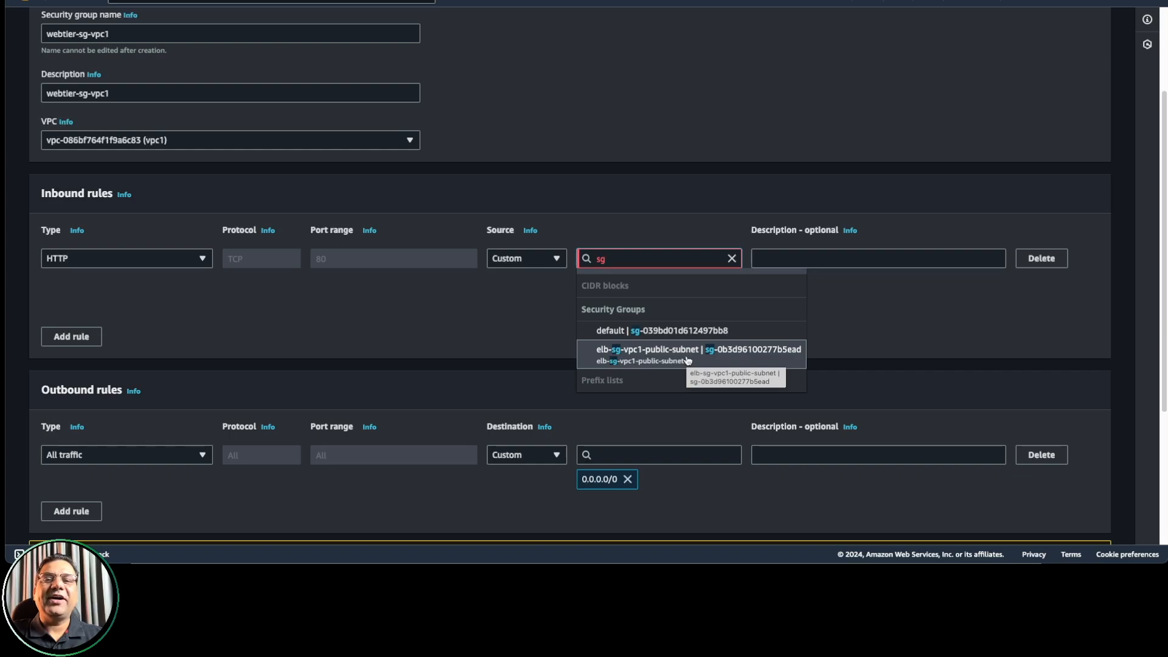
left_click(687, 361)
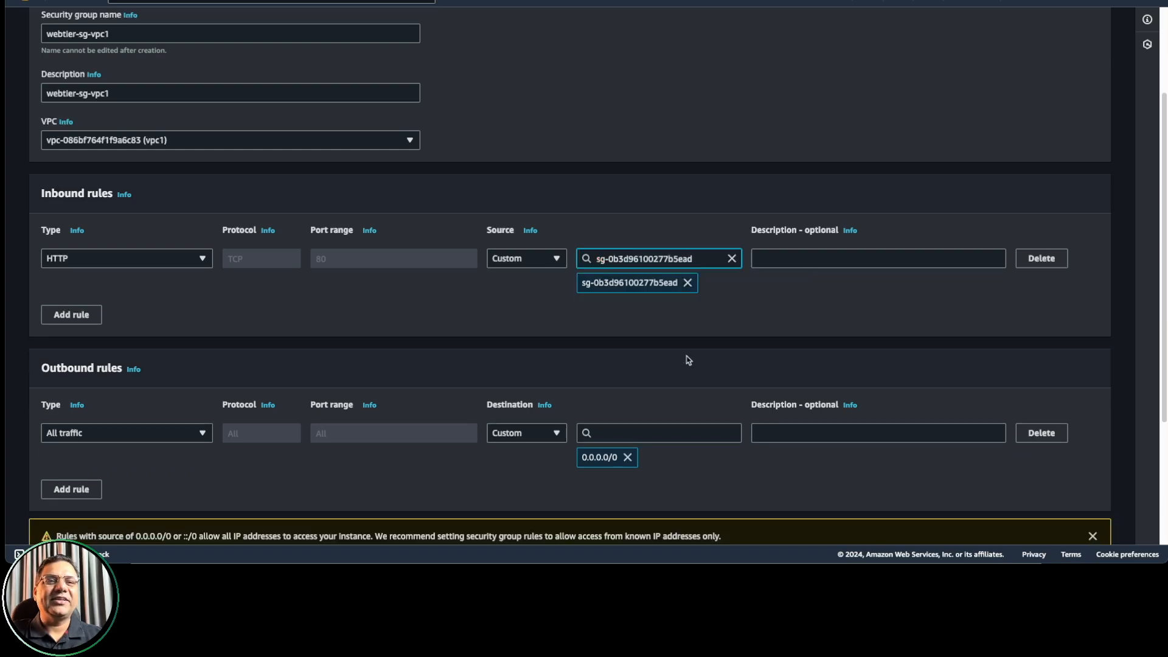
Tag the group with key Name and value webtier-sg-vpc1, and create the security group.
scroll(794, 336, "down", 3)
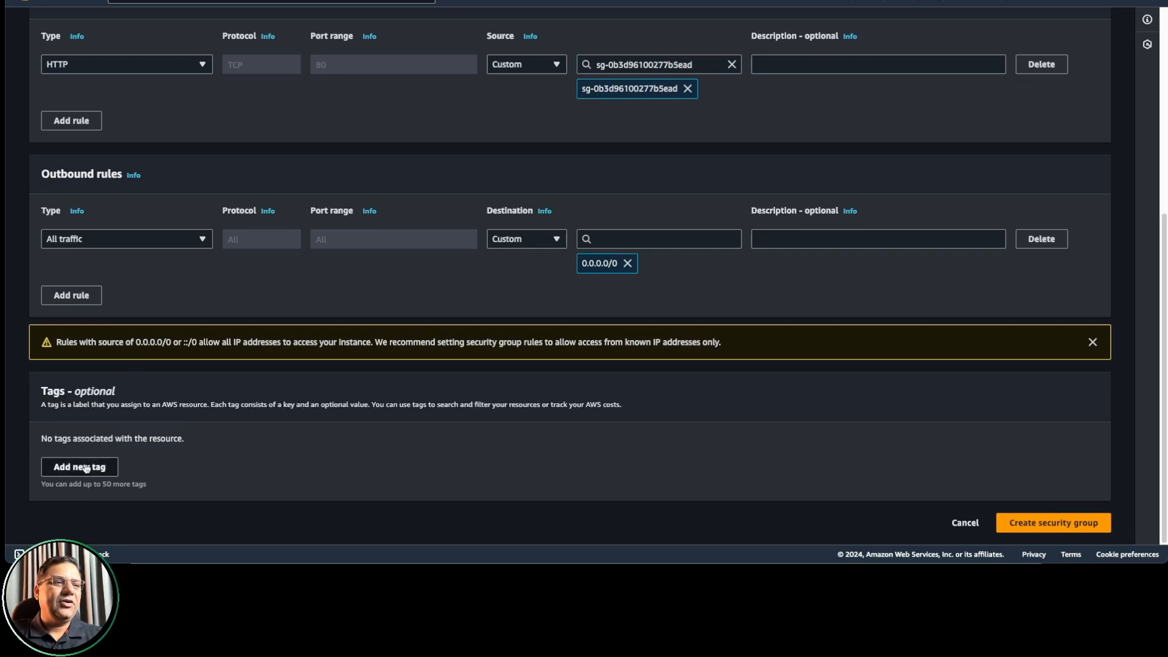
left_click(86, 468)
type("Name")
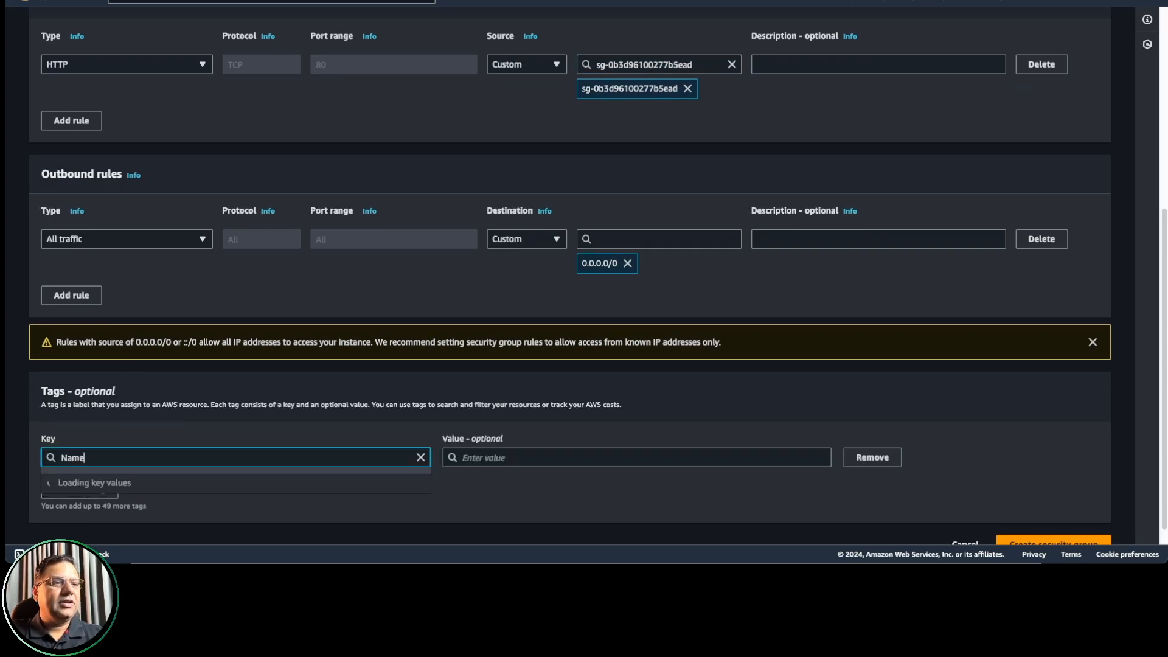
left_click(522, 458)
type("webtier-sg-vpc1")
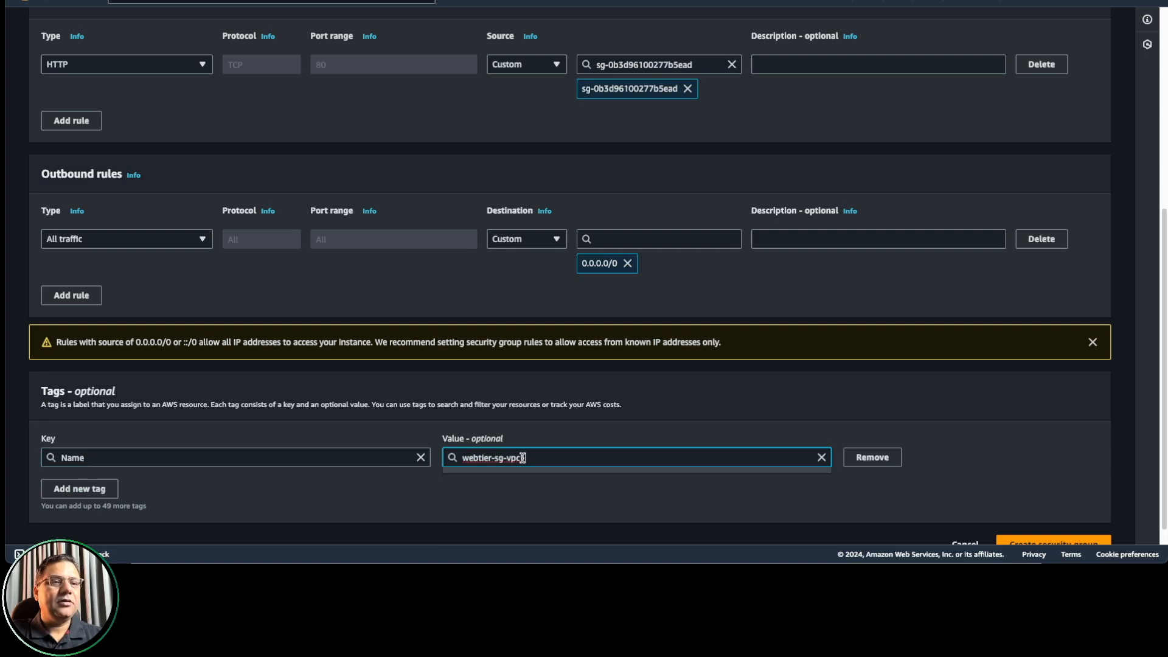
left_click(766, 507)
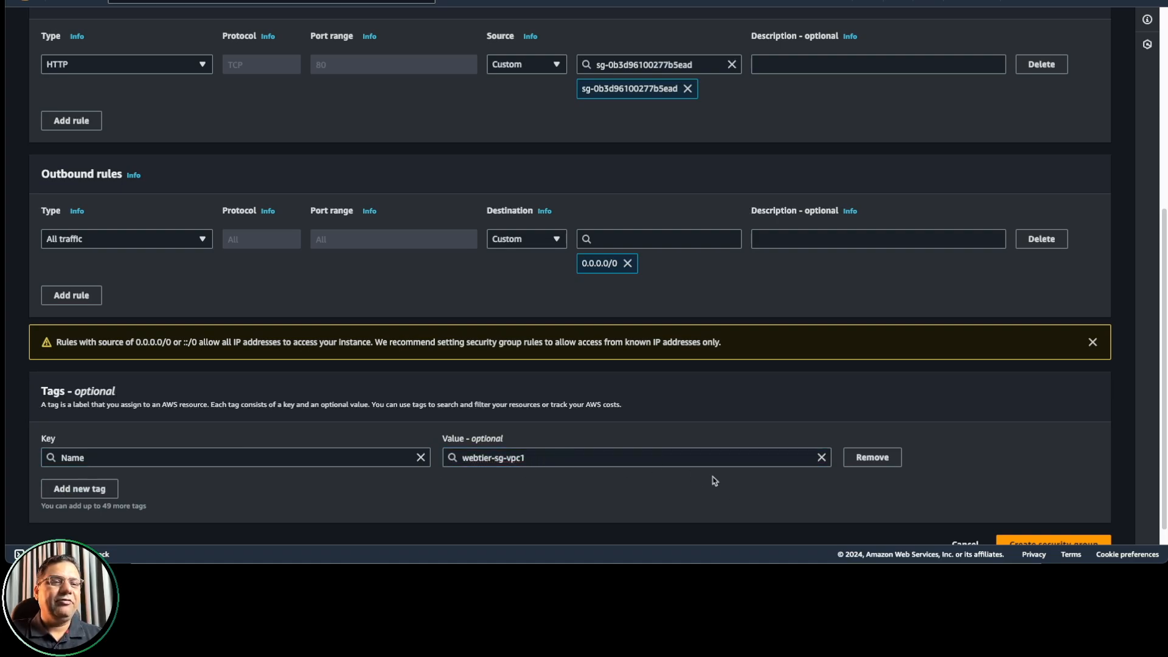
scroll(1011, 494, "down", 1)
left_click(1022, 523)
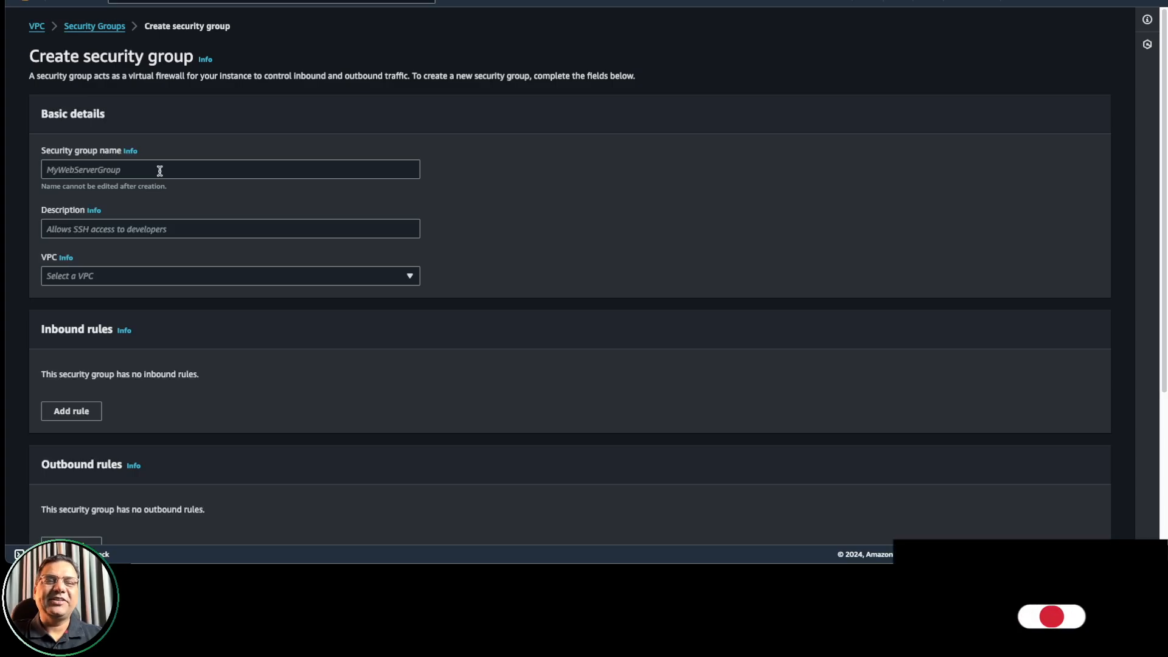
Return to the security groups list, sort it by name in descending order, and select elb-sg-vpc1-public-subnet.
left_click(86, 27)
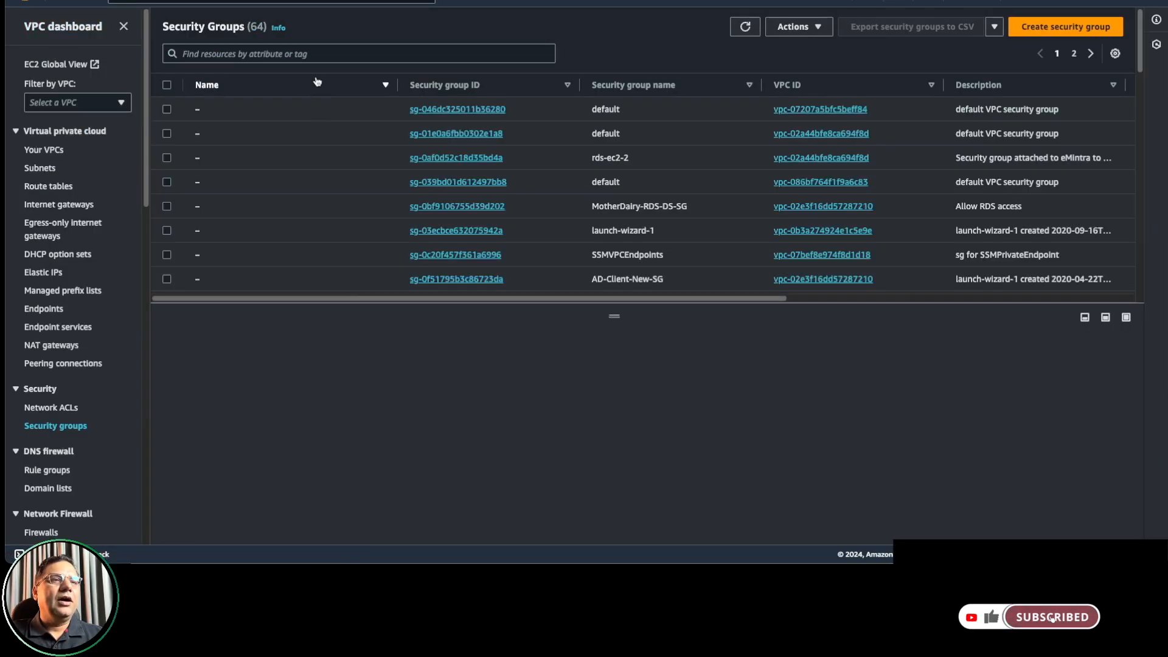
left_click(315, 85)
scroll(334, 135, "down", 2)
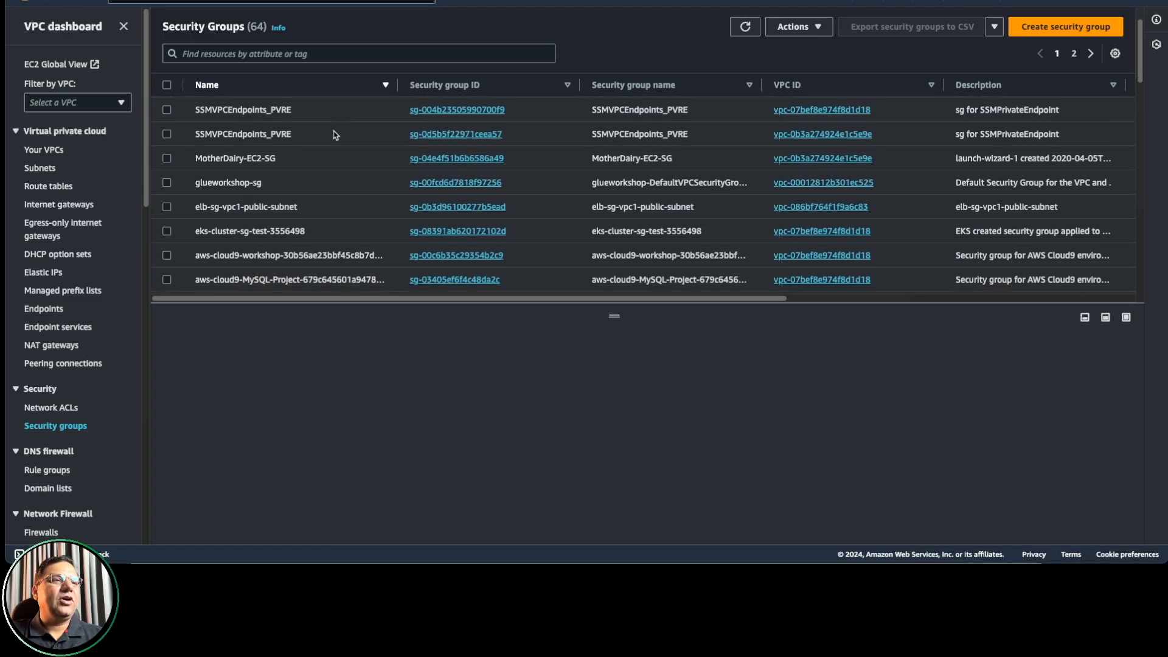
left_click(238, 207)
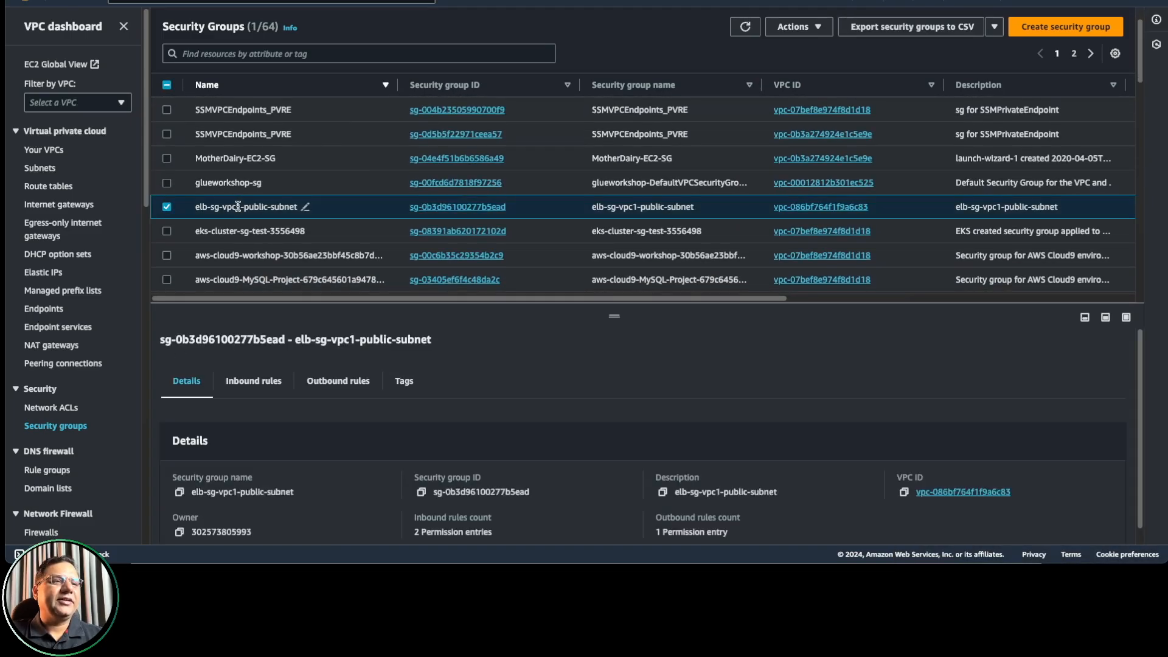
Open the outbound rules of elb-sg-vpc1-public-subnet for editing.
left_click(333, 381)
scroll(550, 408, "down", 1)
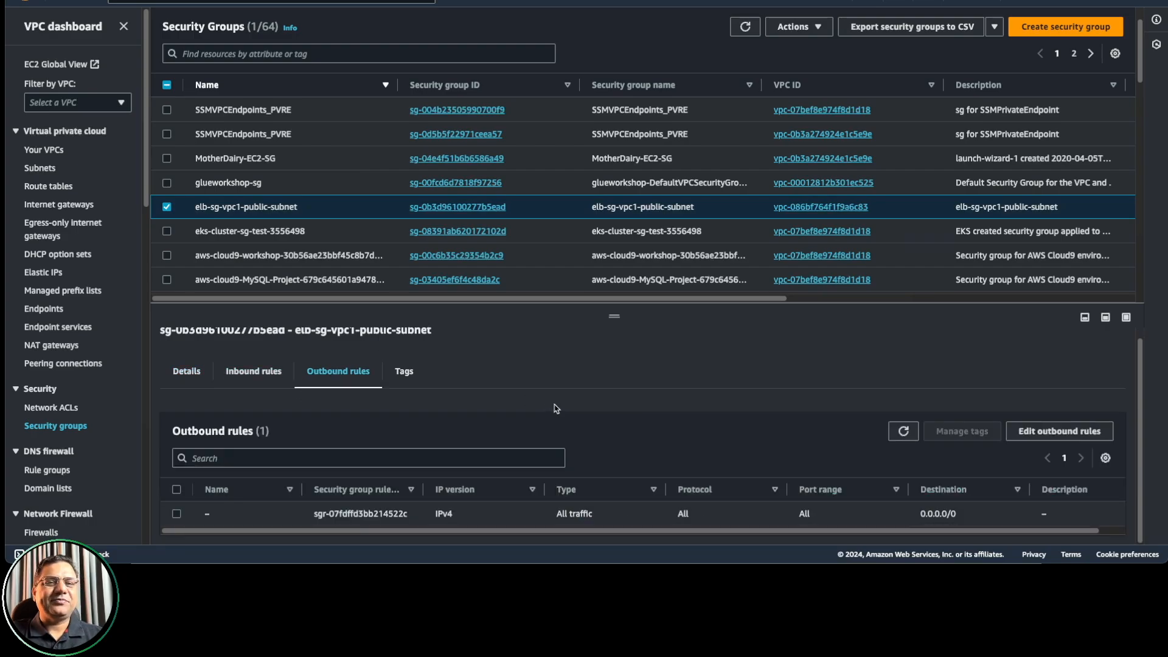
left_click(1059, 431)
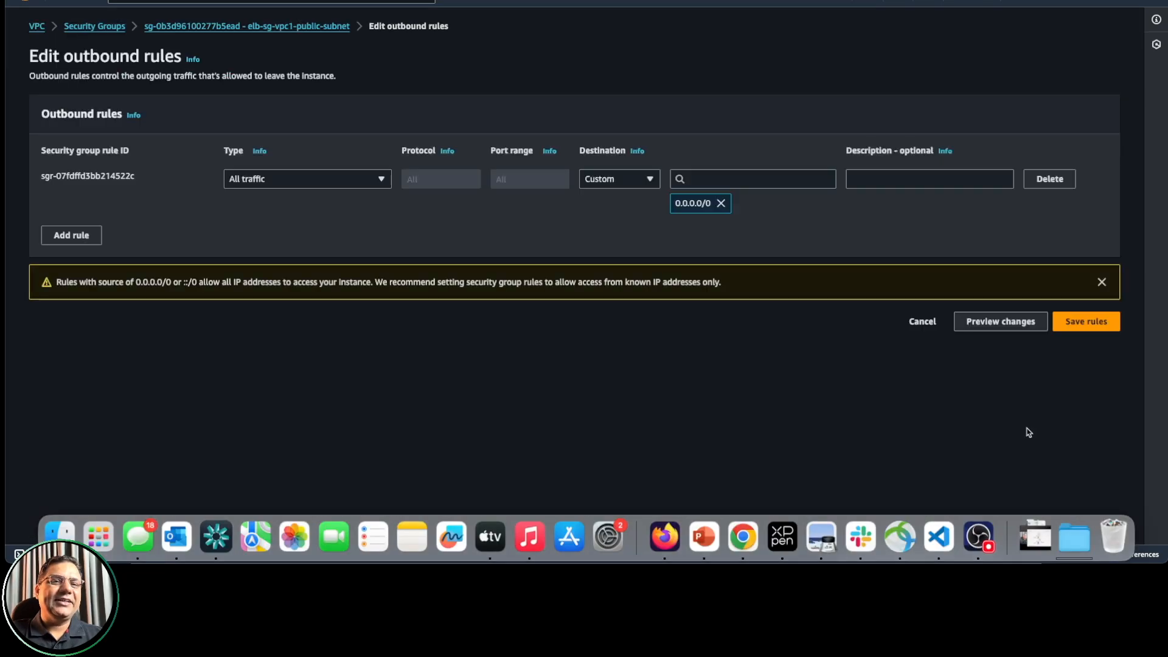
Add a new outbound rule of type HTTP to elb-sg-vpc1-public-subnet.
left_click(283, 180)
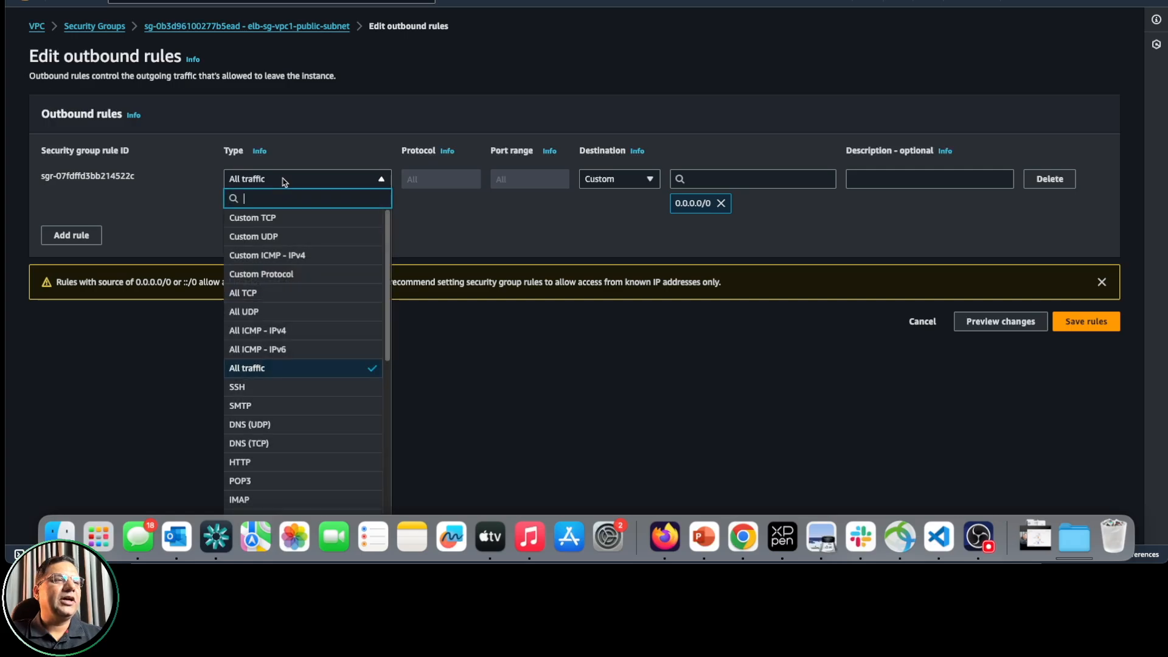
left_click(283, 181)
left_click(81, 236)
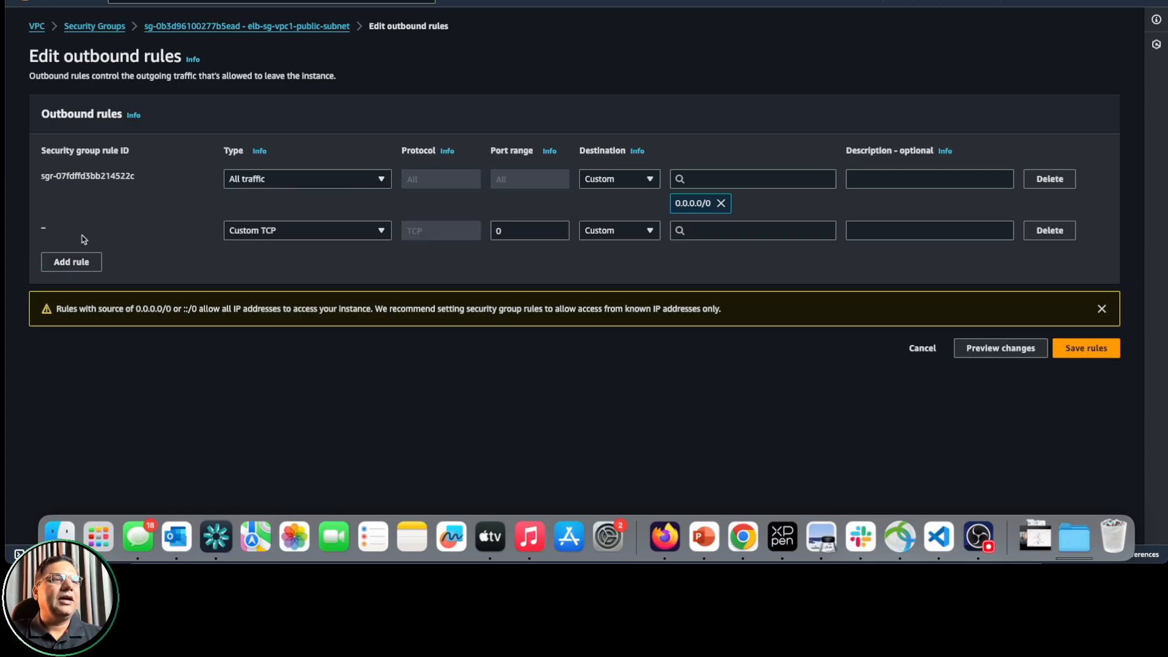
left_click(290, 233)
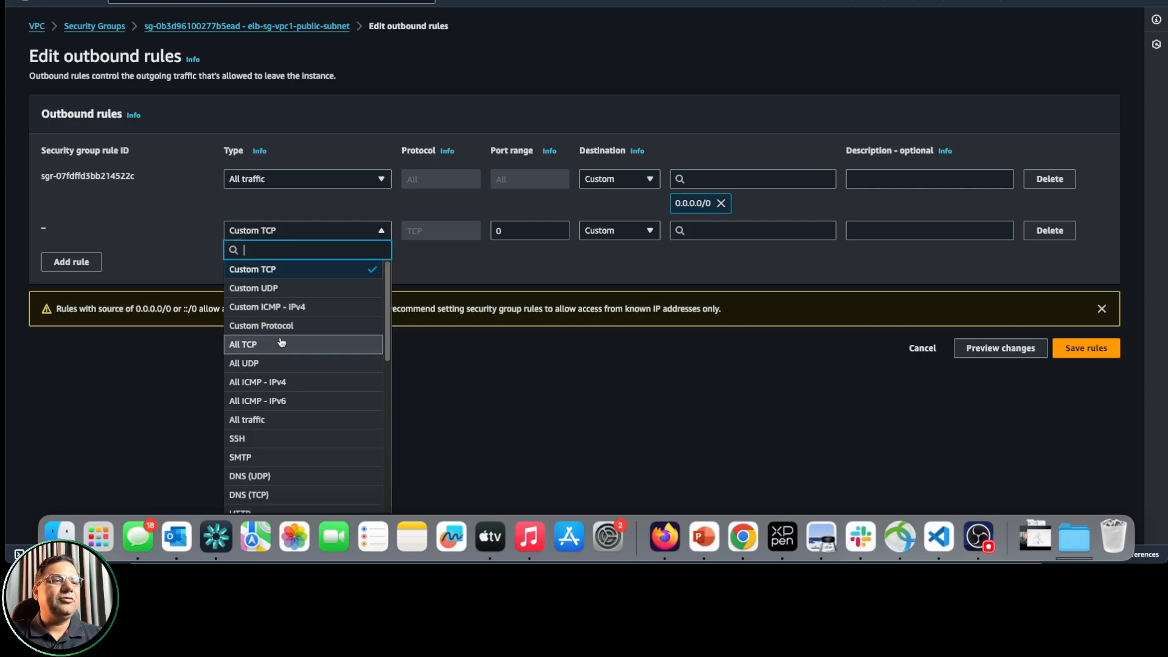
scroll(306, 428, "down", 2)
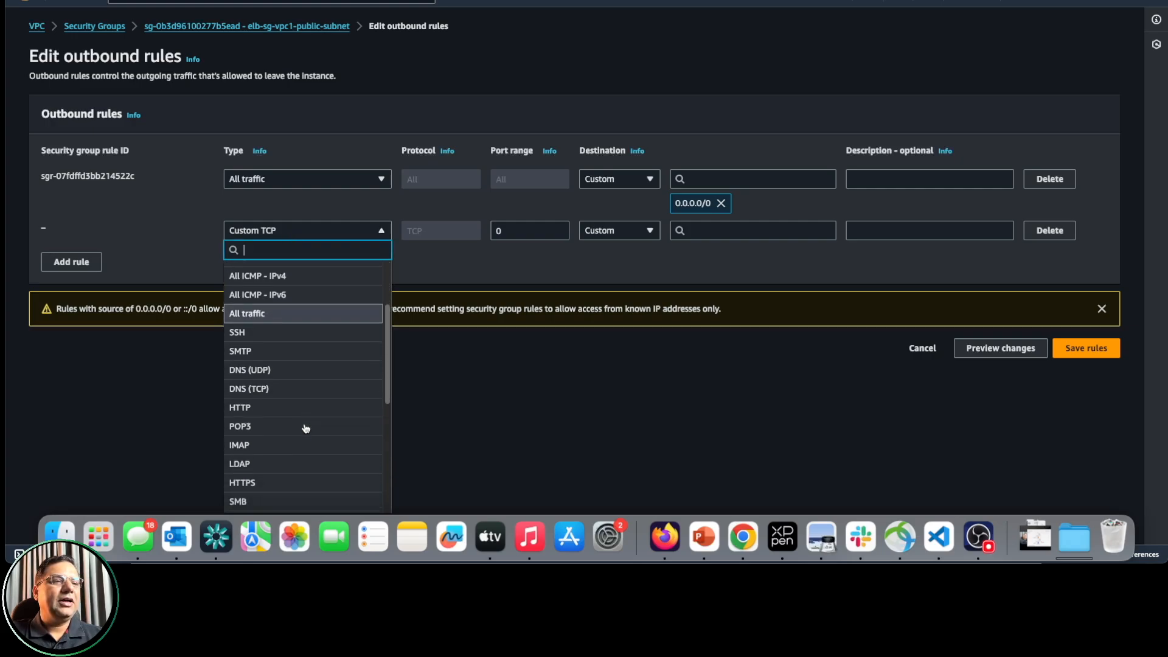
left_click(295, 410)
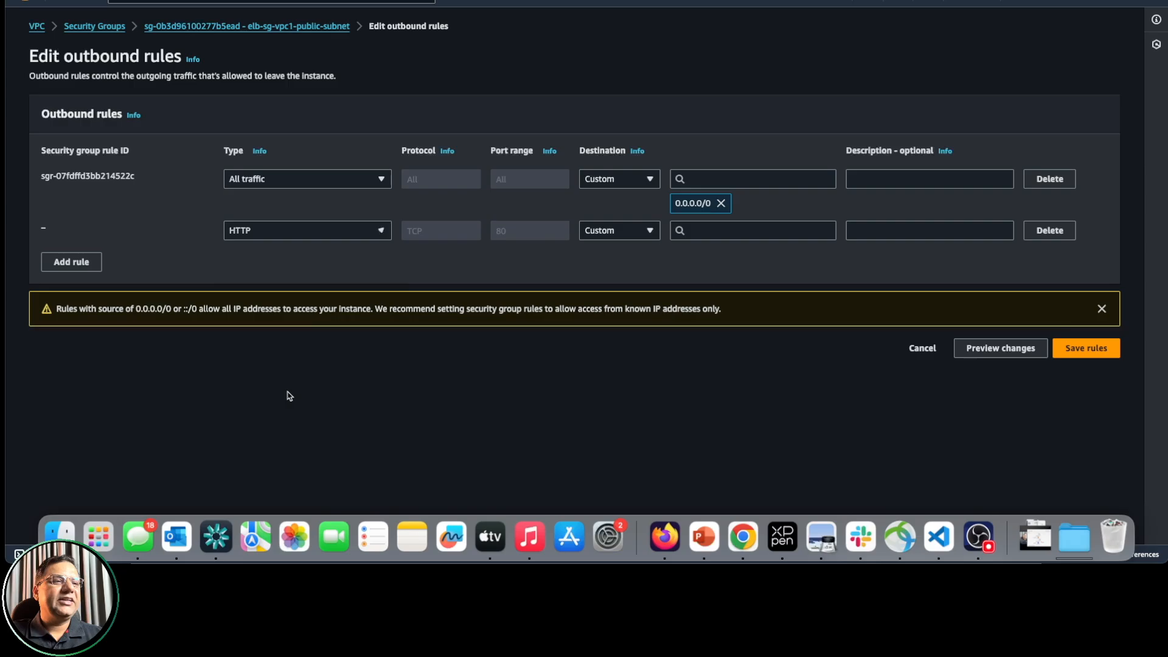
Set the outbound HTTP rule's custom destination to the webtier-sg-vpc1 security group.
left_click(646, 233)
left_click(646, 234)
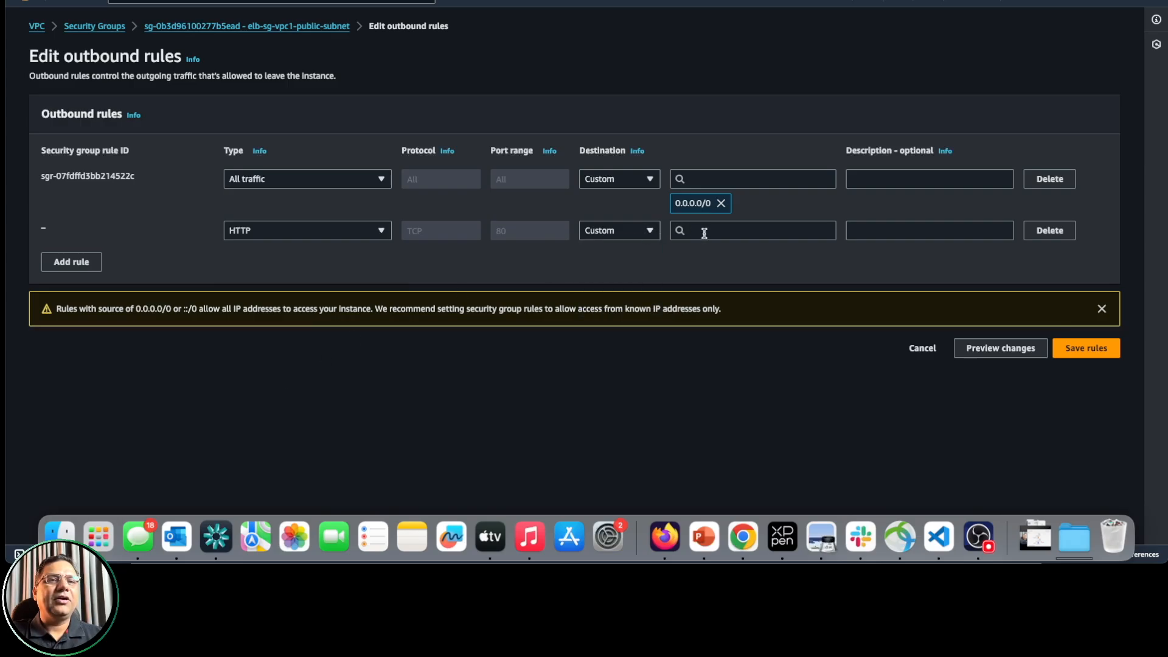
left_click(706, 229)
type("sg")
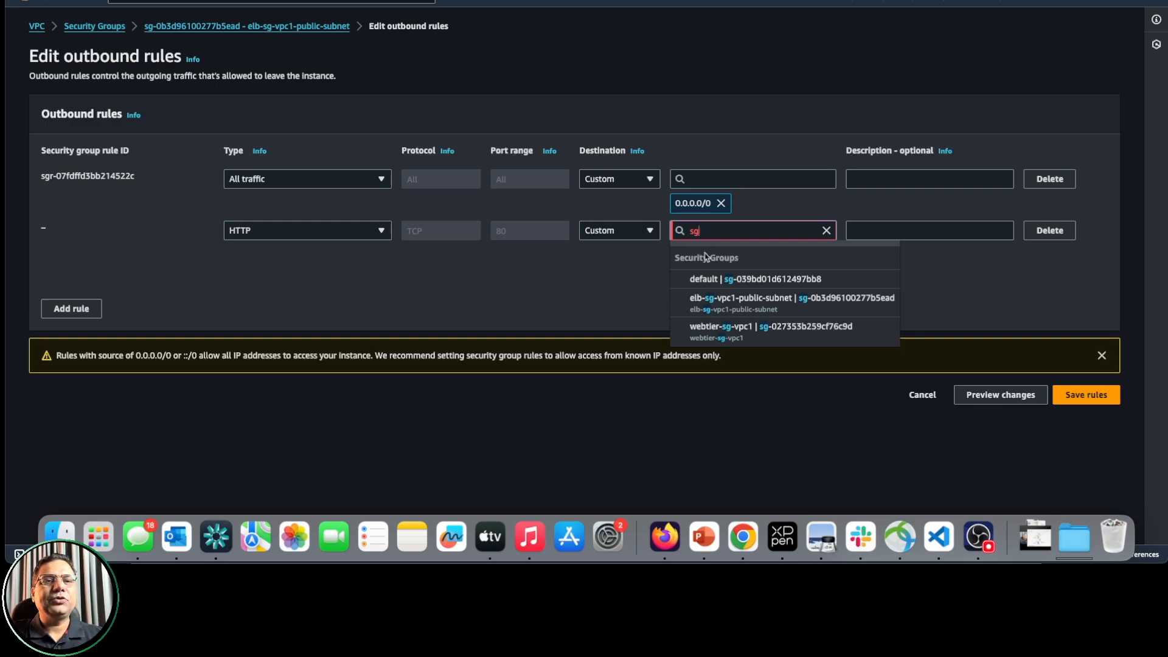
left_click(733, 334)
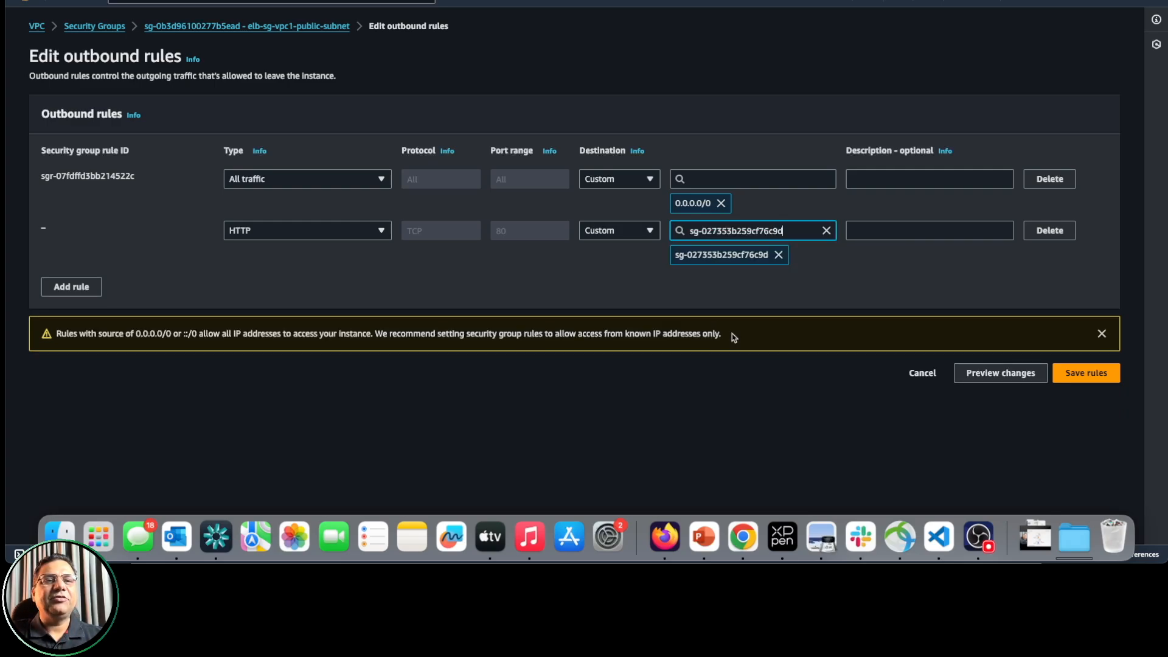
Add an outbound HTTPS rule with the webtier-sg-vpc1 security group as its custom destination.
left_click(60, 289)
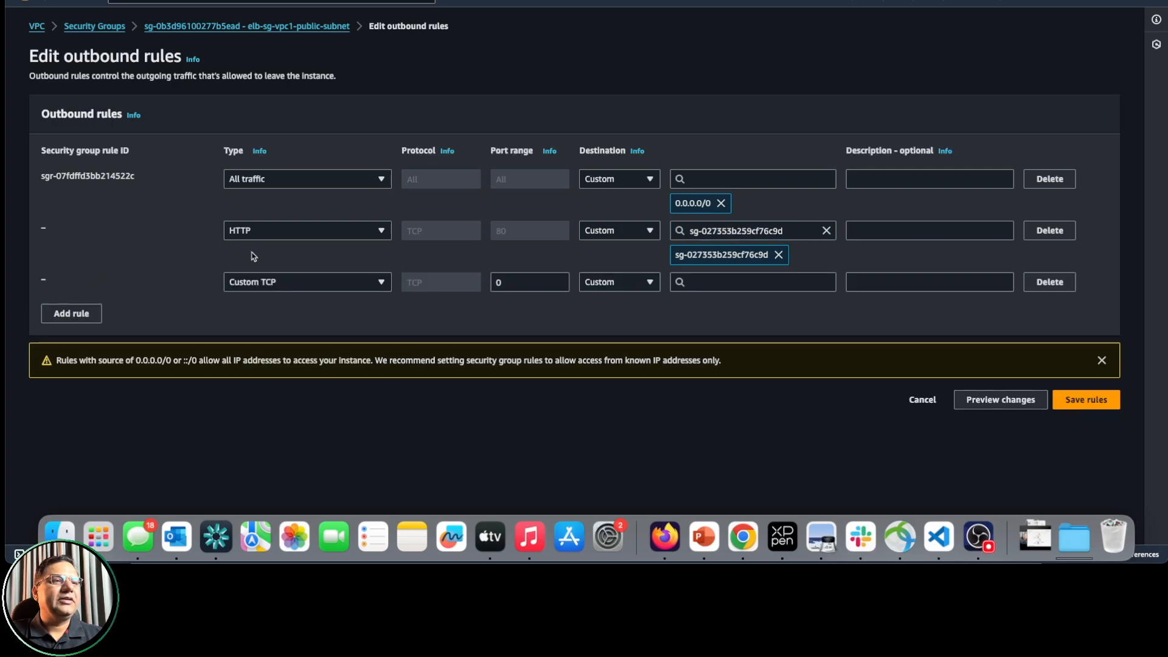
left_click(284, 283)
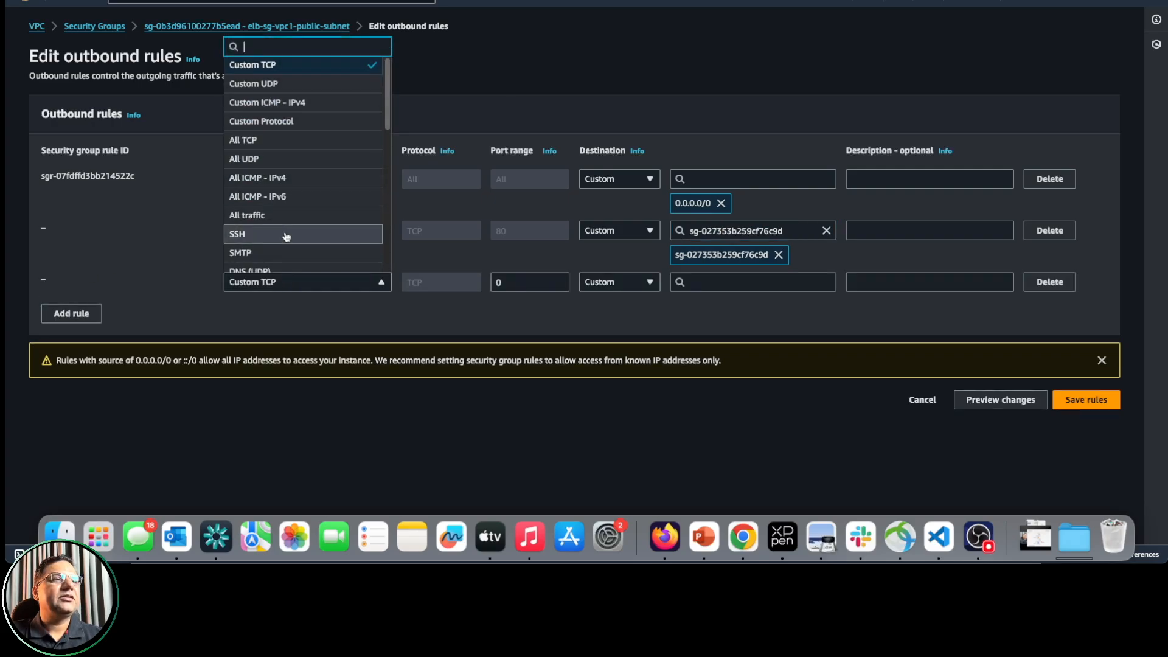
scroll(284, 234, "down", 4)
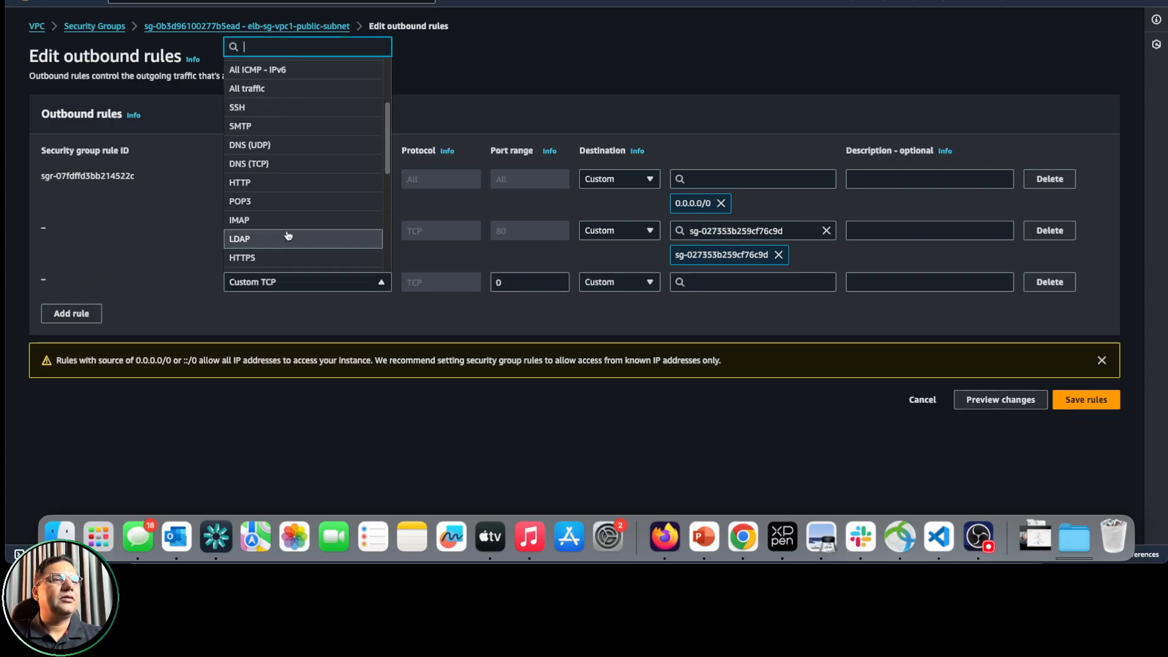
scroll(292, 235, "down", 1)
left_click(292, 239)
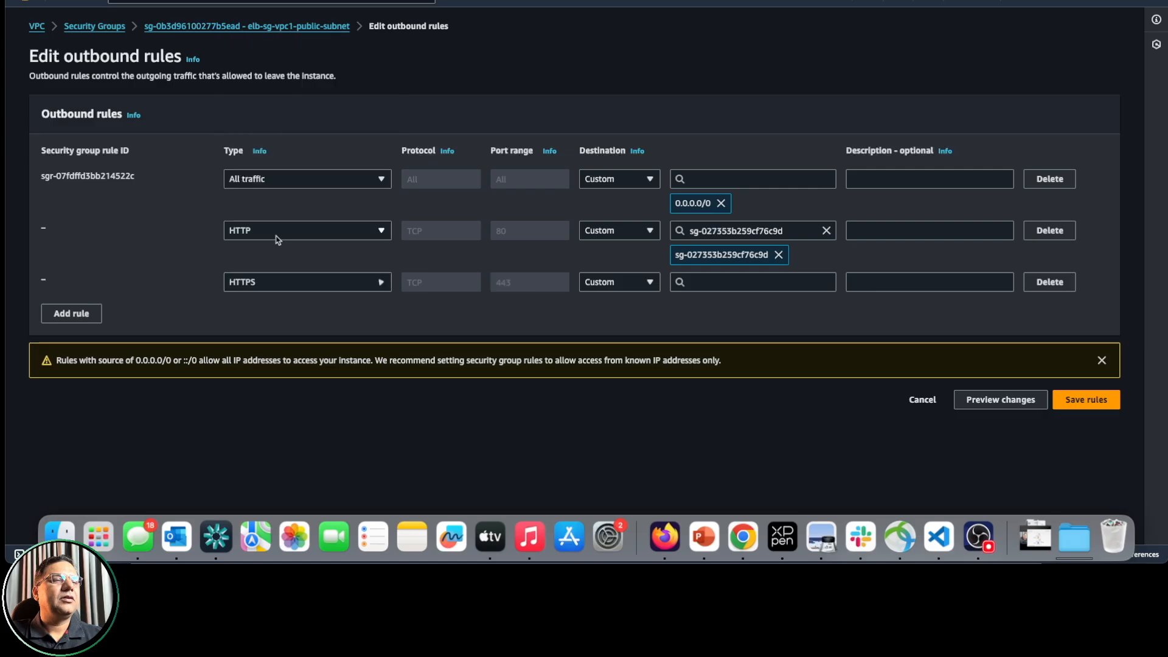
left_click(704, 281)
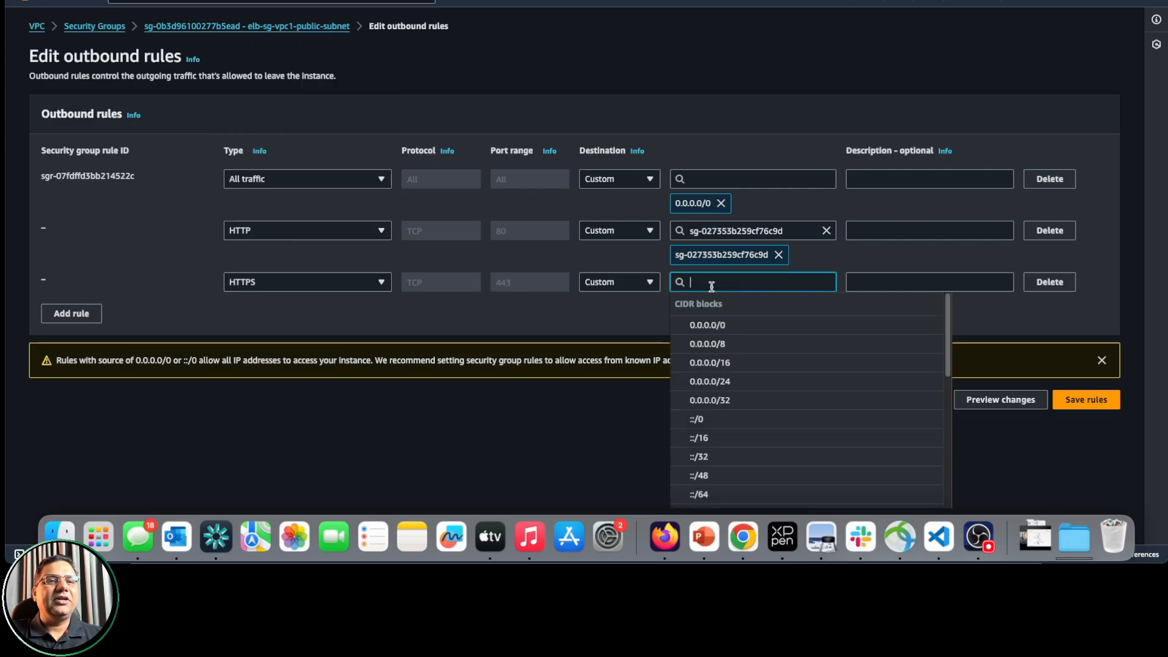
type("sg")
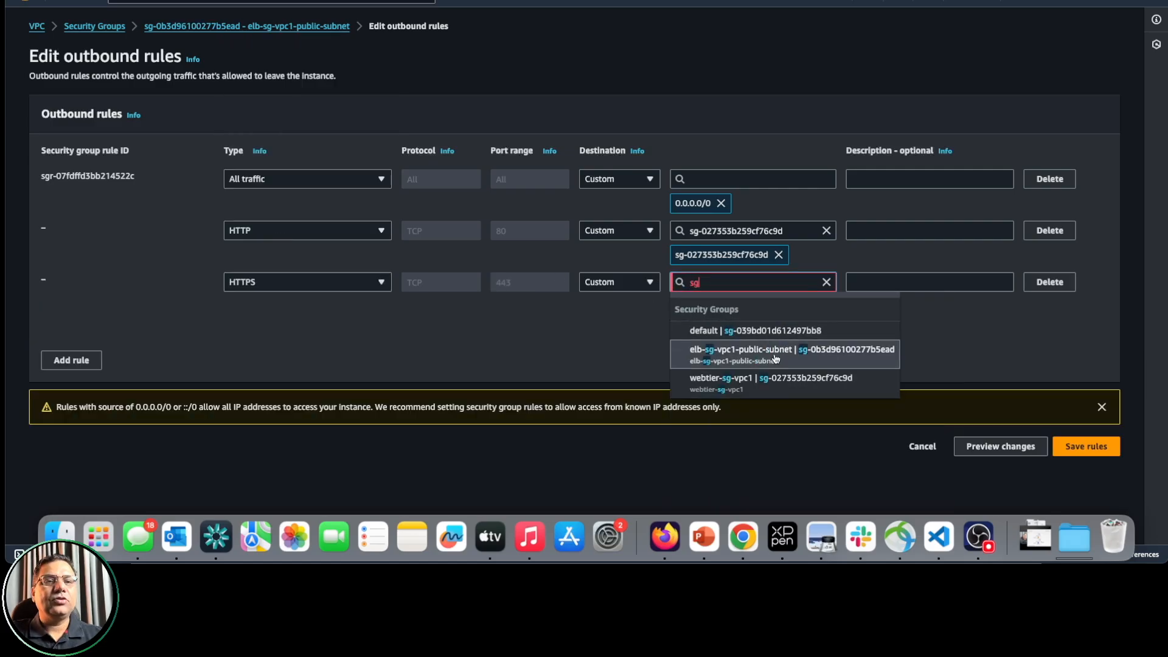
left_click(770, 386)
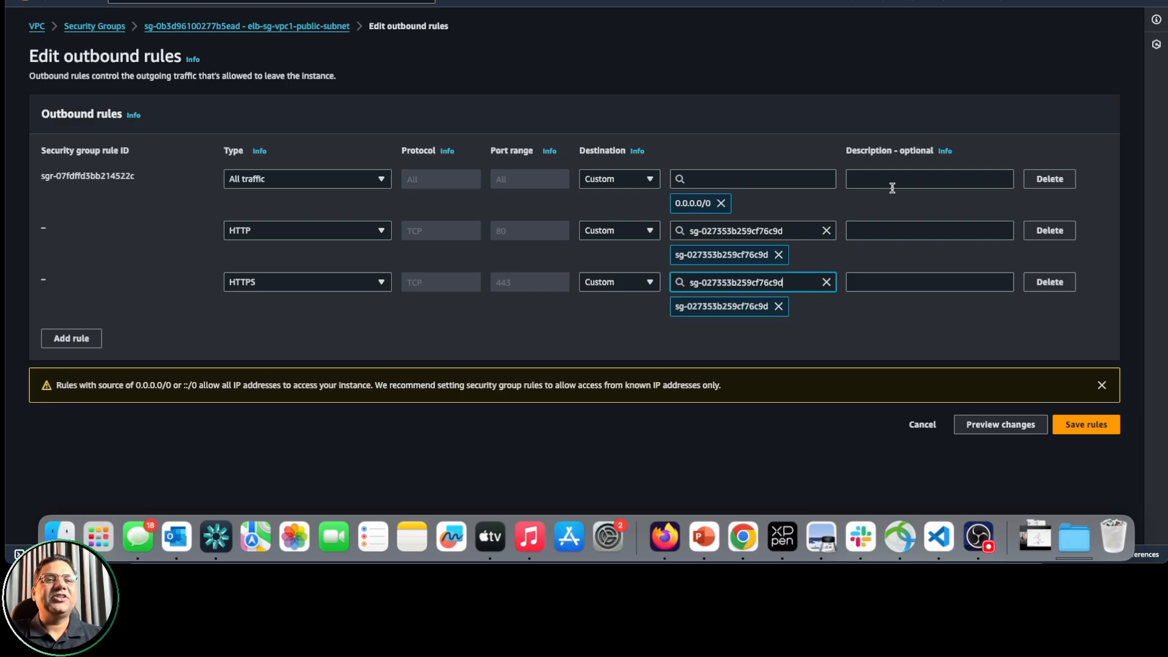
Delete the All traffic outbound rule and save the load balancer group's outbound rules.
left_click(1051, 179)
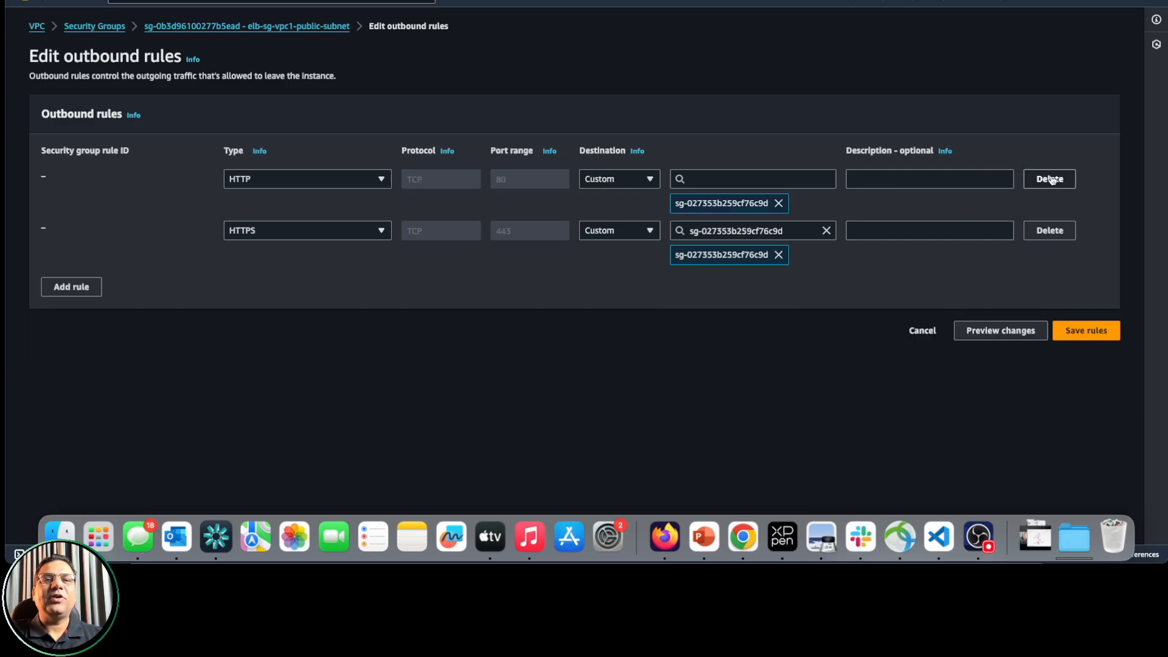
left_click(1084, 331)
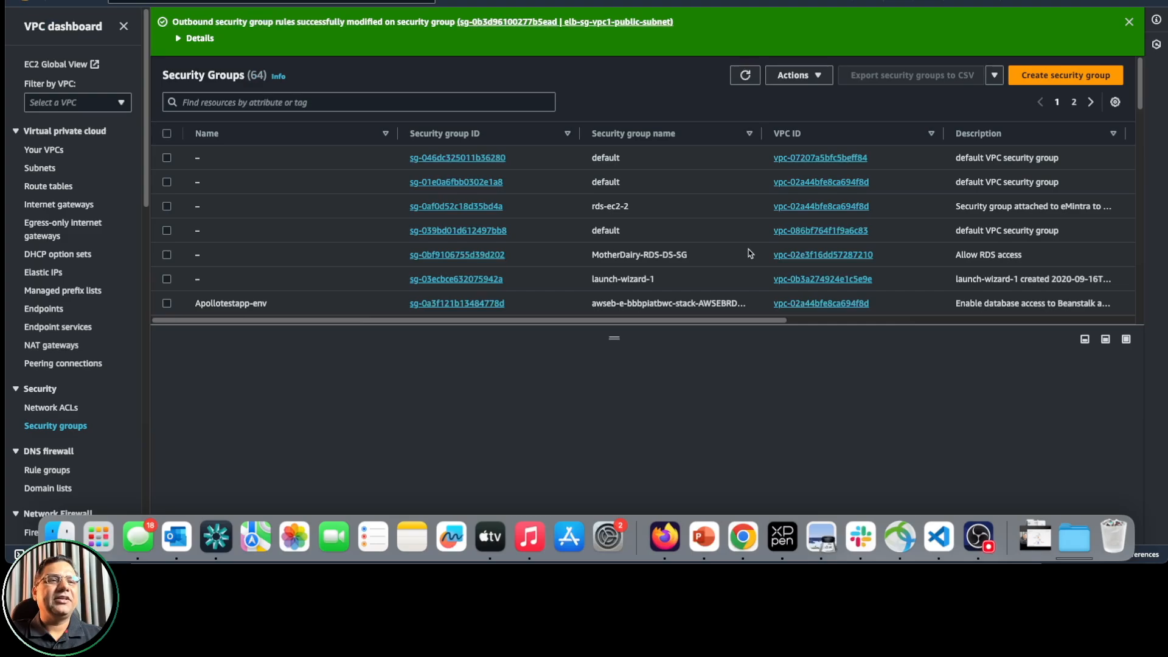
Sort the security groups by name in descending order and review the outbound rules of elb-sg-vpc1-public-subnet in the enlarged details.
left_click(292, 137)
left_click(292, 138)
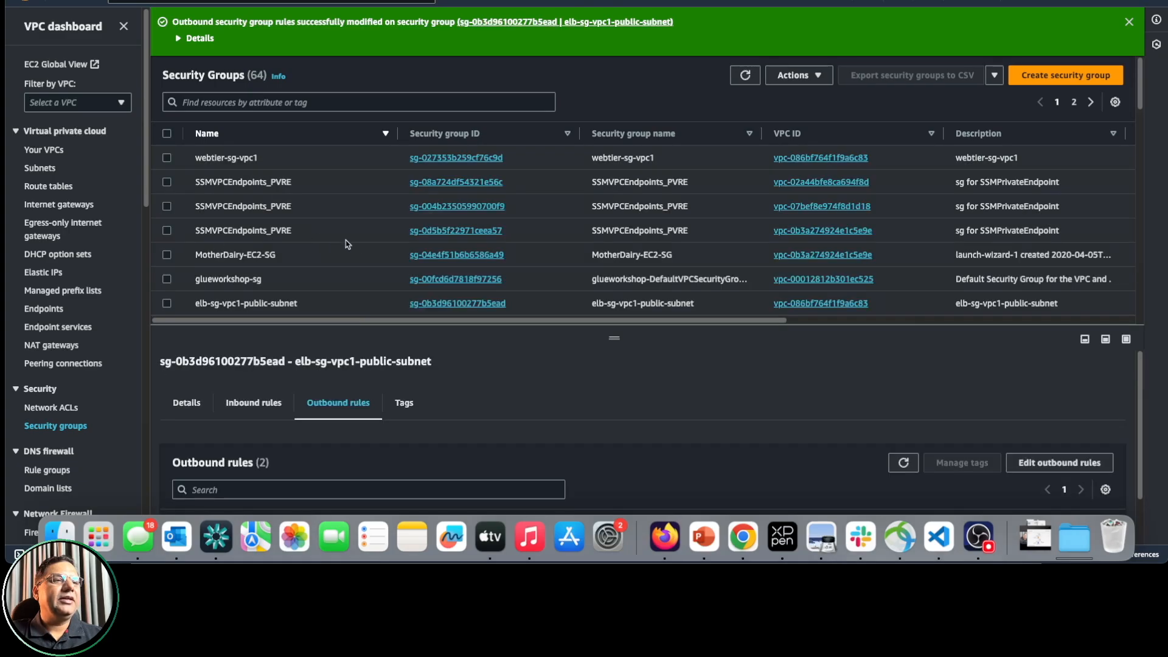
scroll(604, 388, "down", 2)
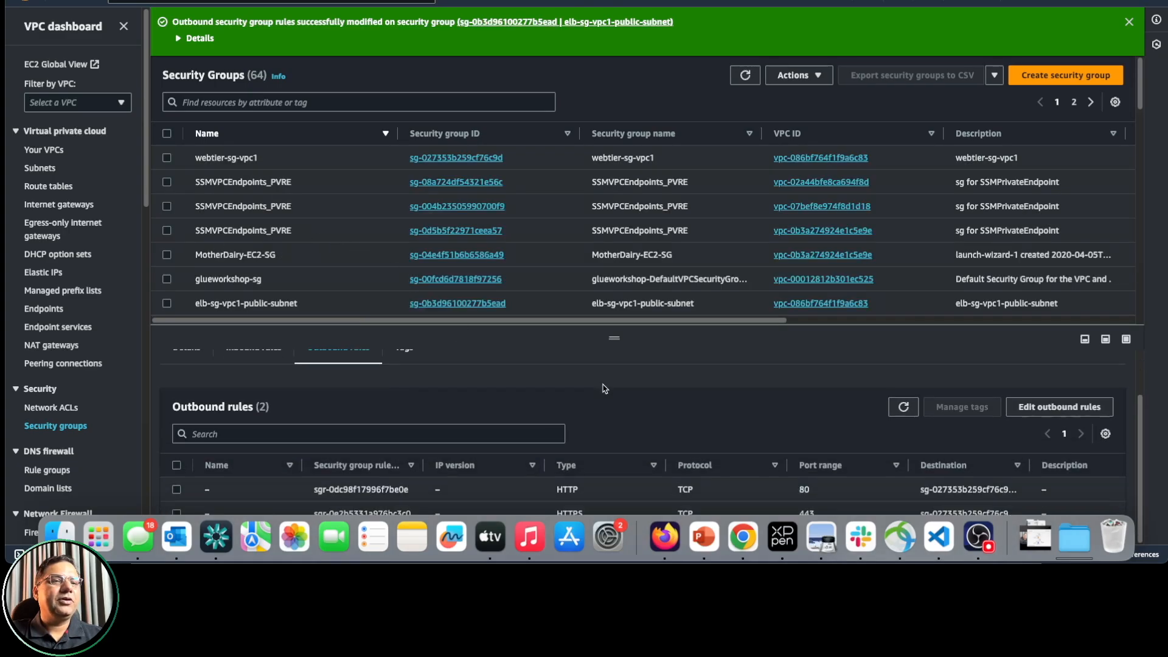
left_click_drag(614, 338, 654, 208)
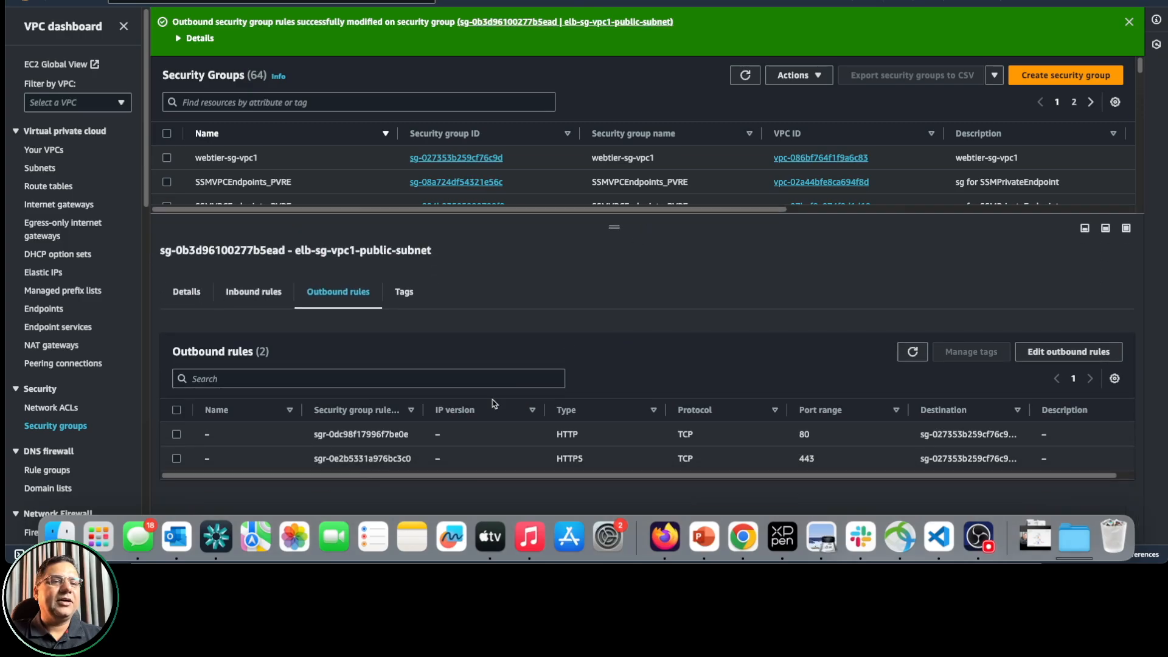
scroll(509, 449, "right", 1)
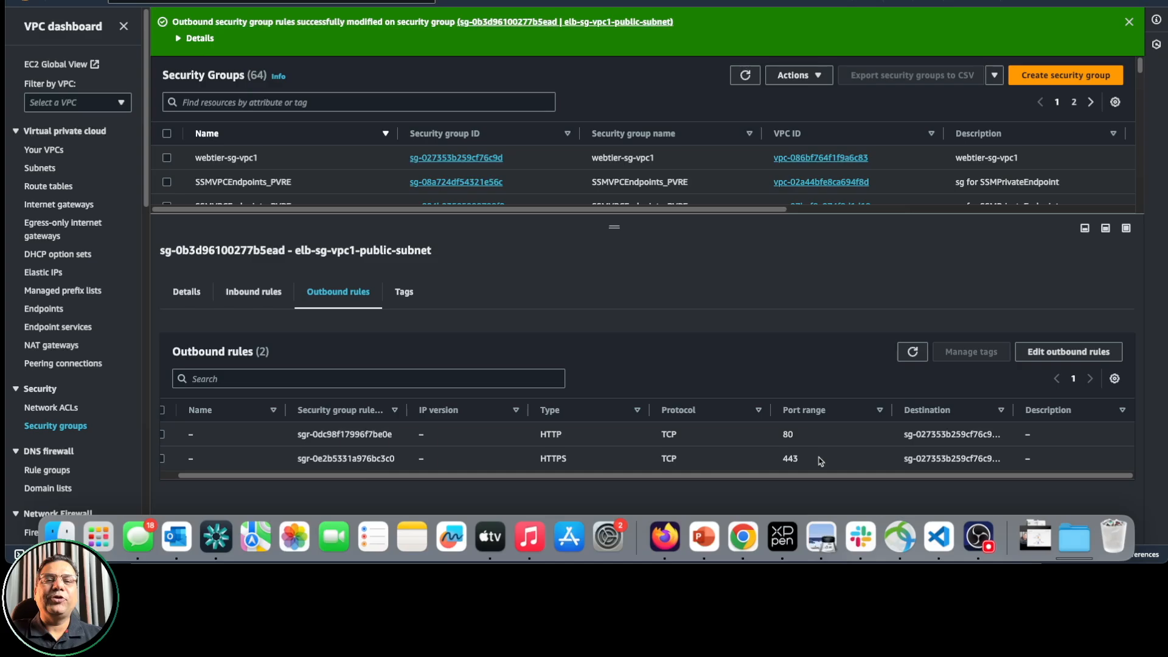
left_click(905, 432)
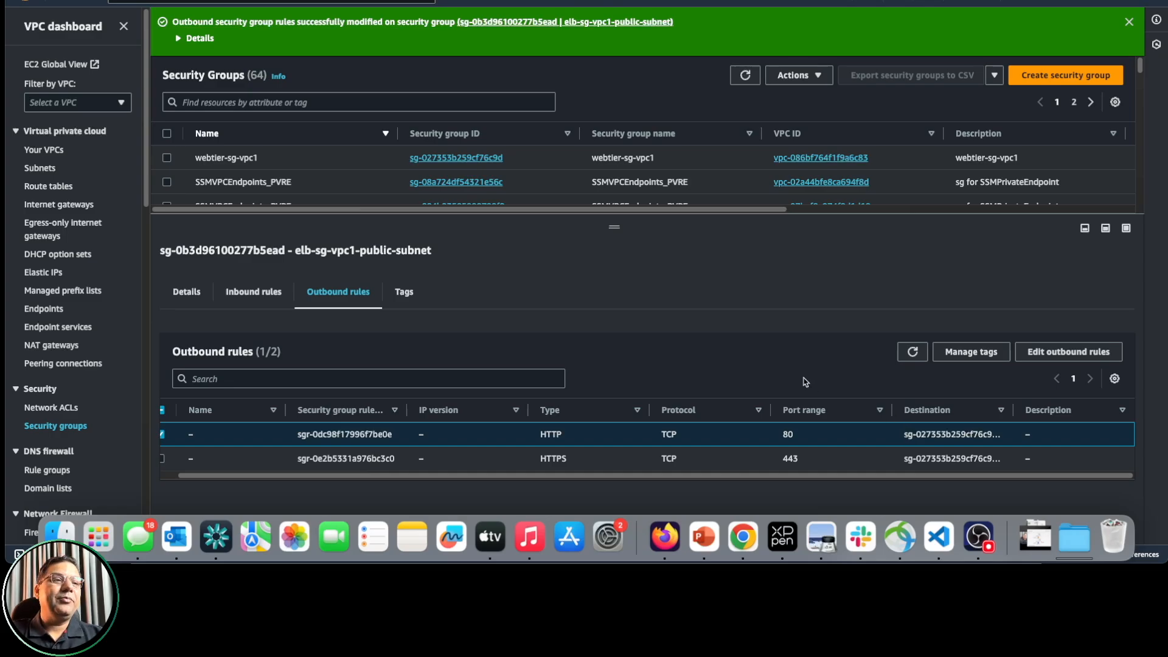
Compare the inbound and outbound rules of elb-sg-vpc1-public-subnet.
left_click(262, 294)
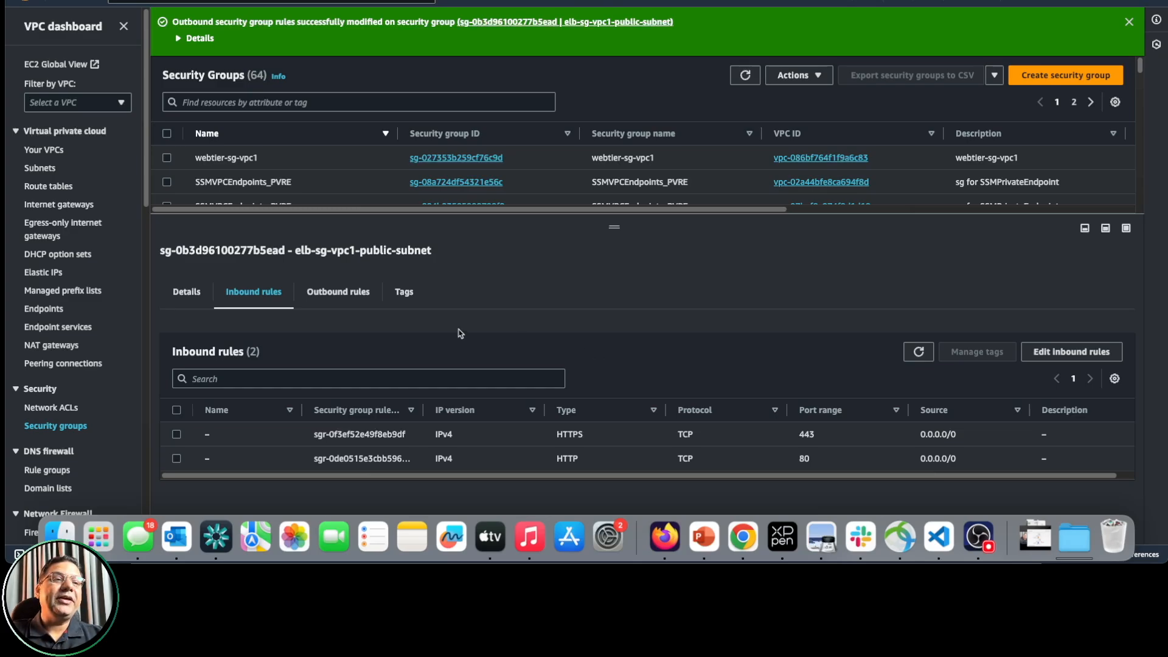
left_click(321, 299)
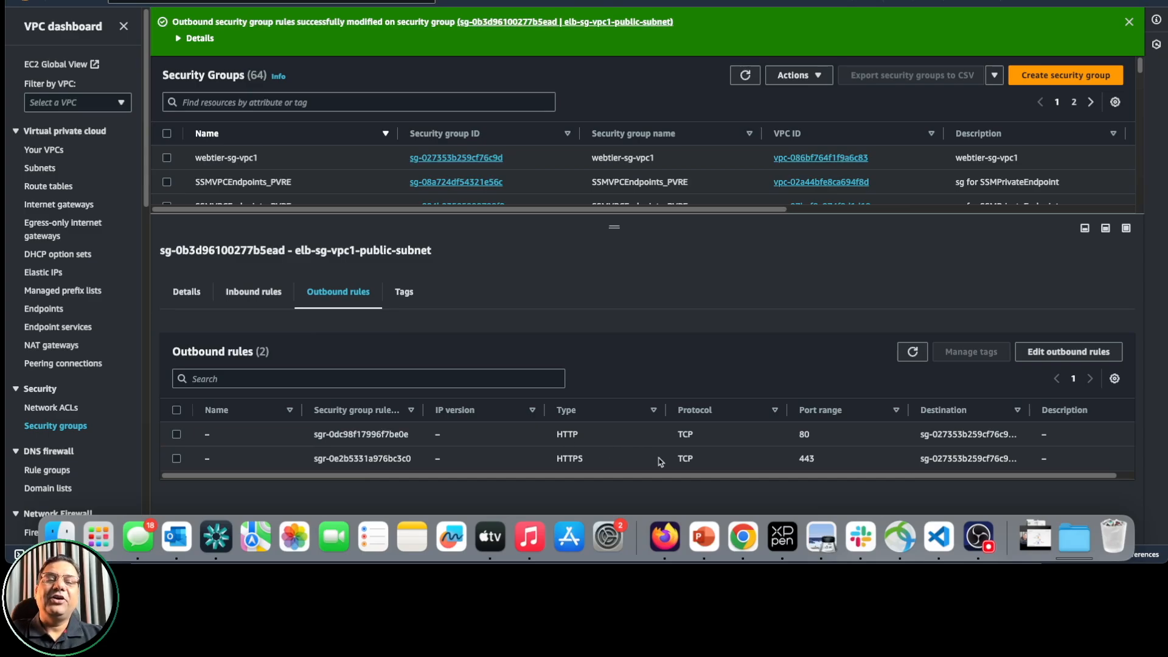
left_click(265, 293)
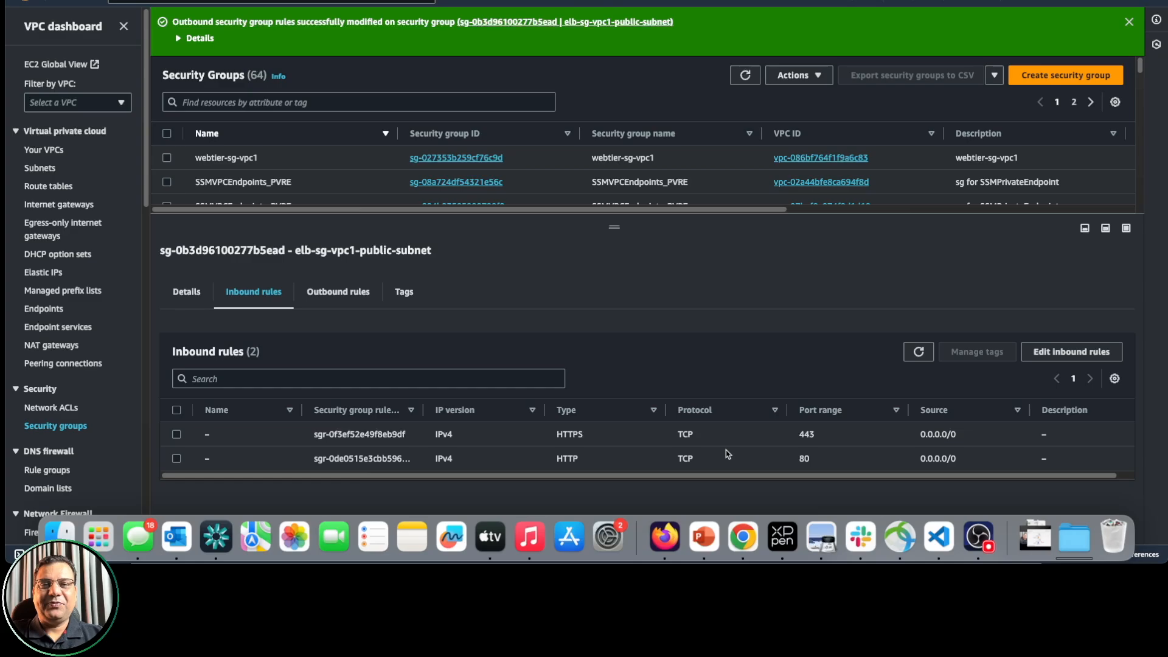
left_click(335, 297)
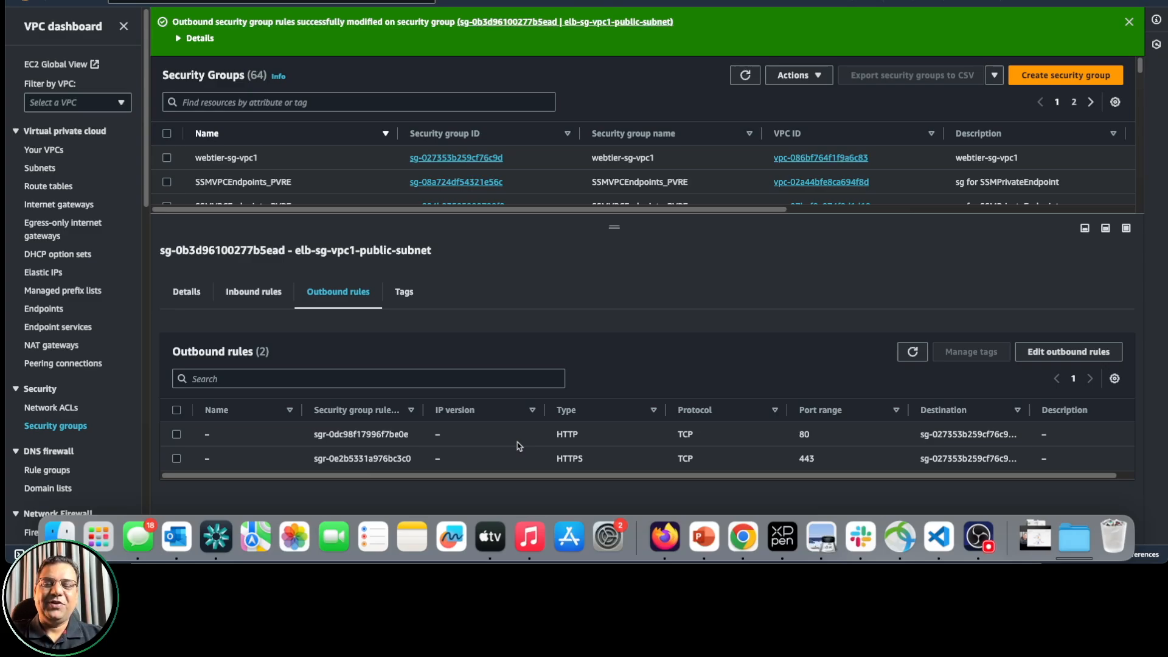
left_click(246, 295)
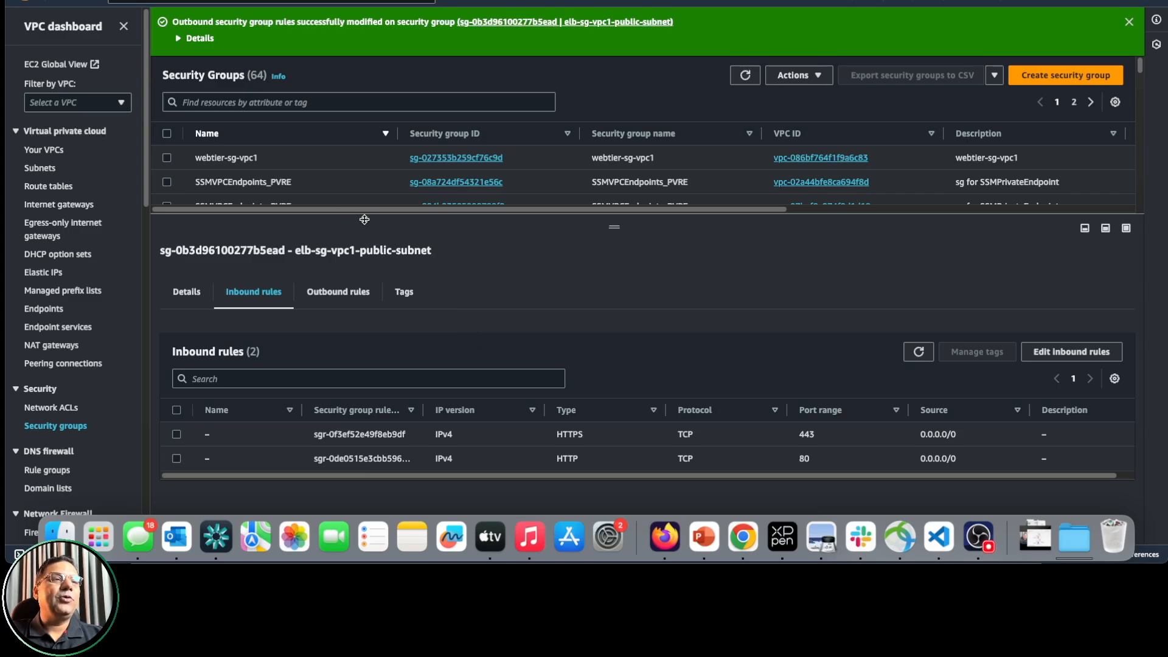
Select the webtier-sg-vpc1 security group and open its inbound rules for editing.
left_click(167, 159)
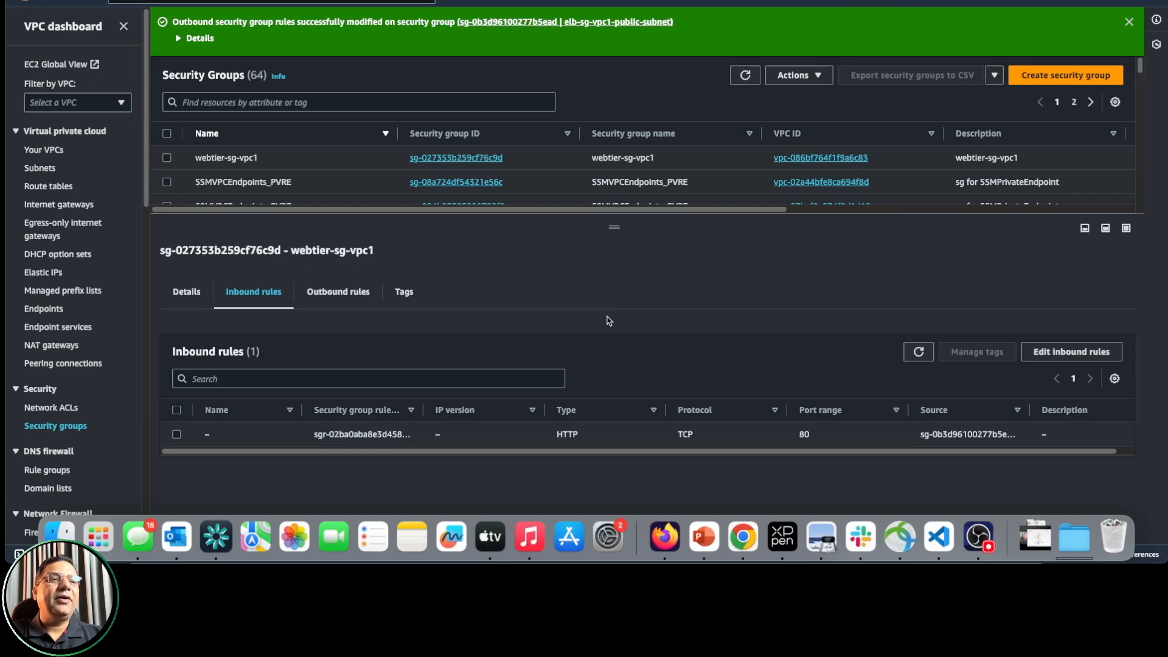
left_click(167, 158)
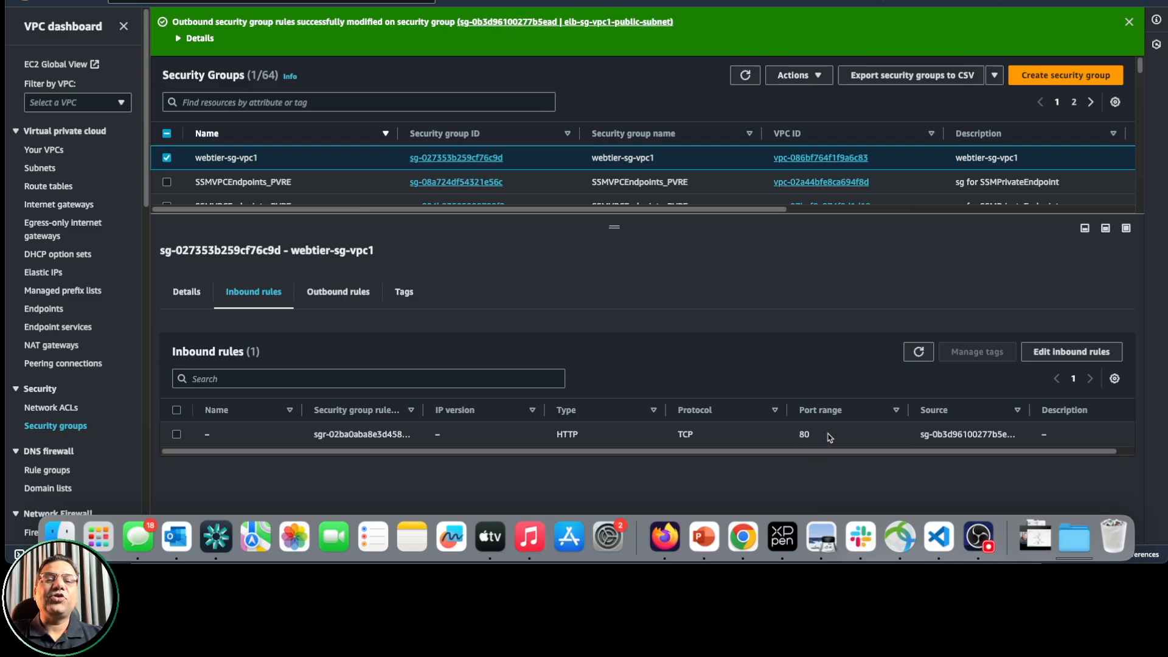
left_click(1067, 353)
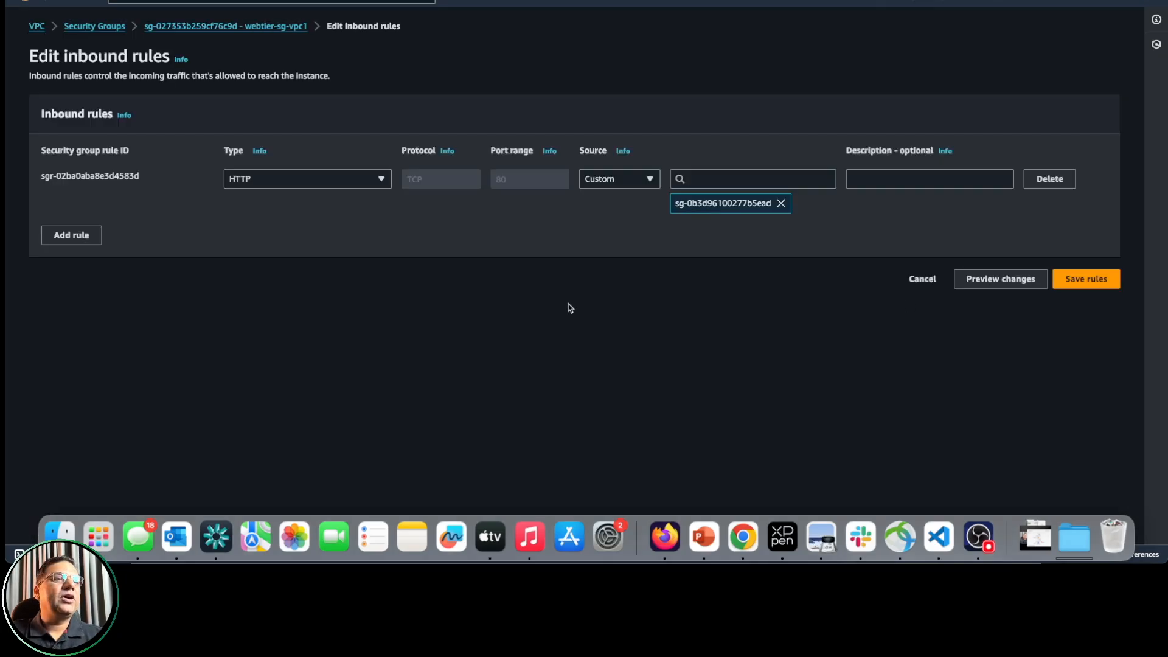
Add an inbound HTTPS rule with the elb-sg-vpc1-public-subnet security group as its custom source.
left_click(72, 235)
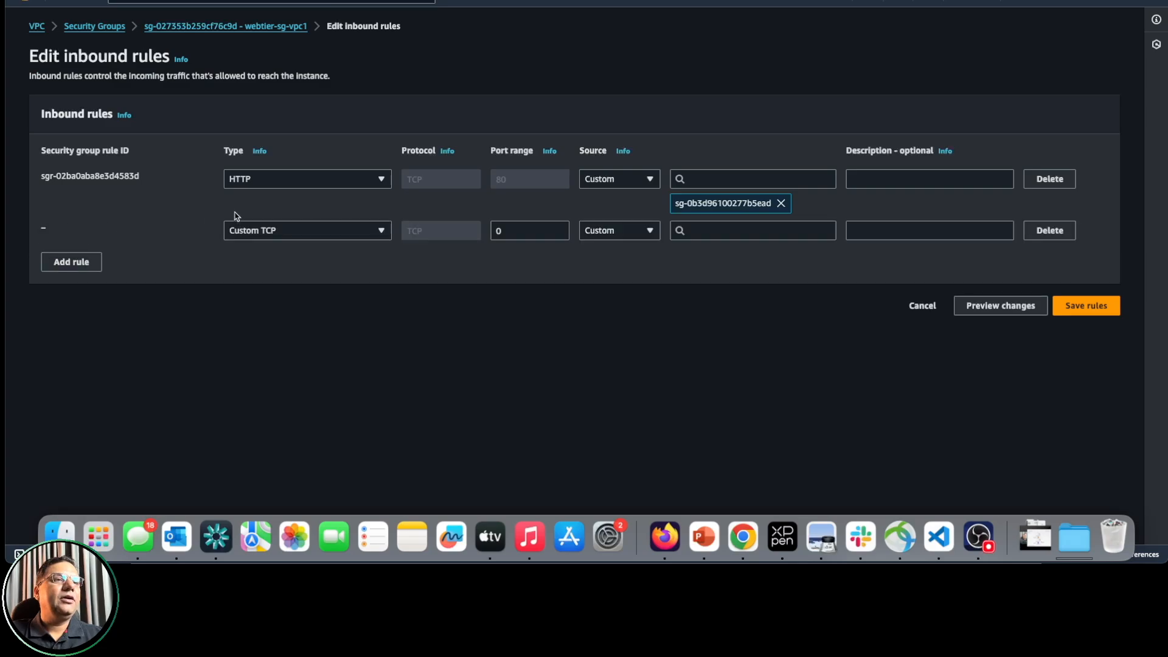
left_click(319, 230)
scroll(322, 428, "down", 3)
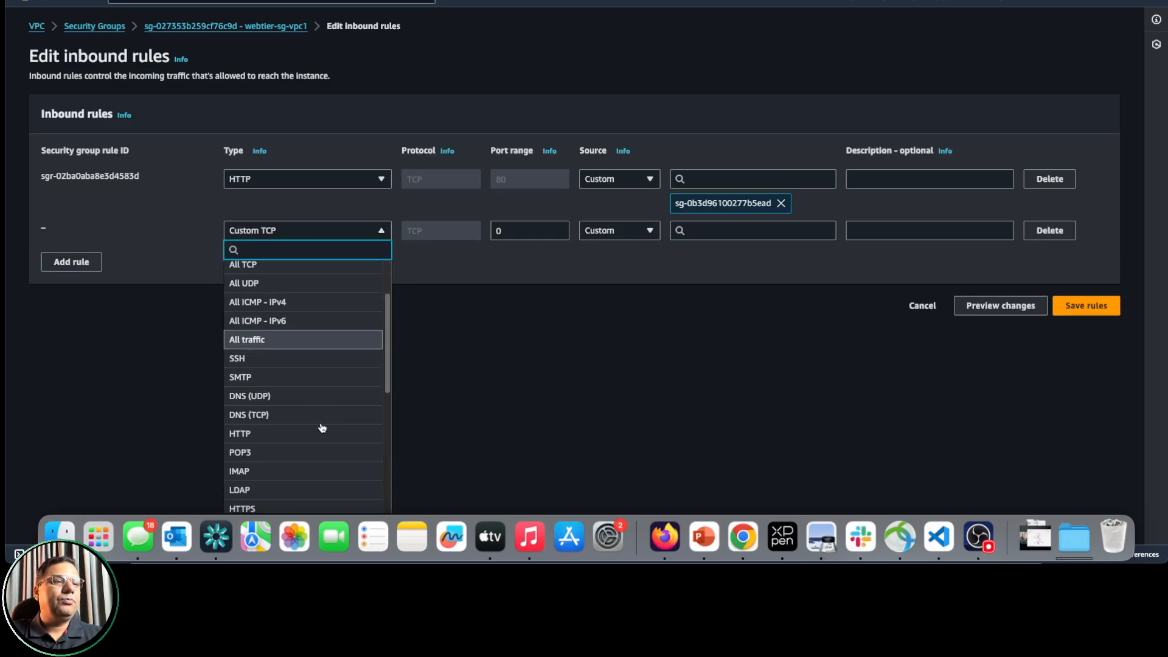
scroll(305, 461, "down", 1)
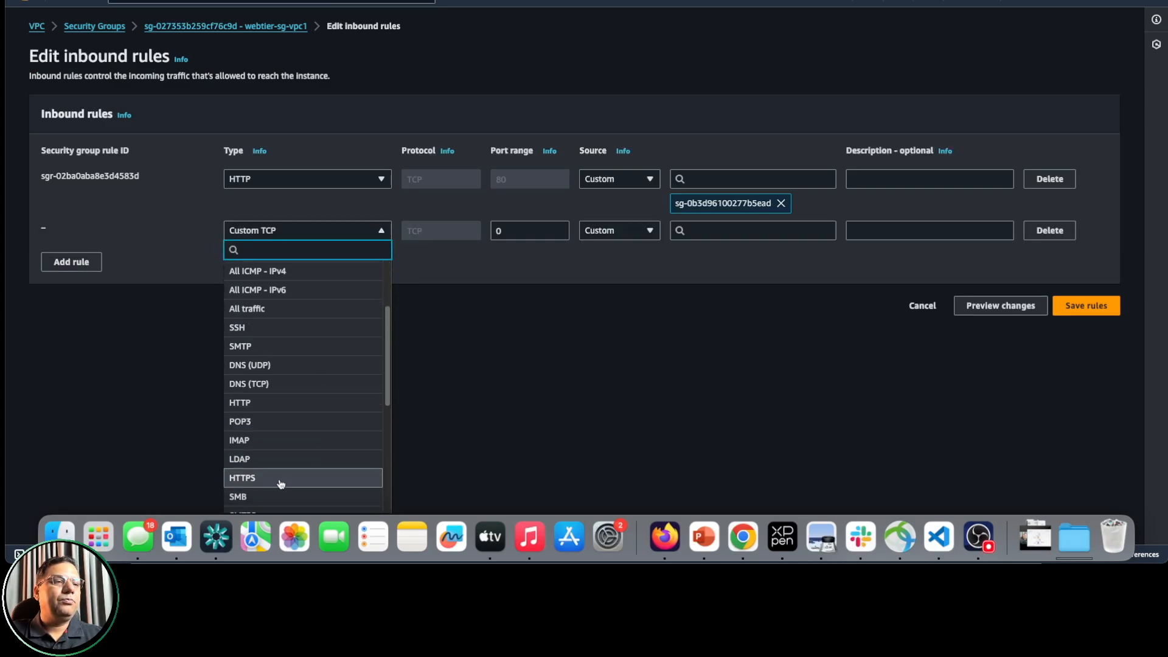
left_click(281, 481)
left_click(710, 230)
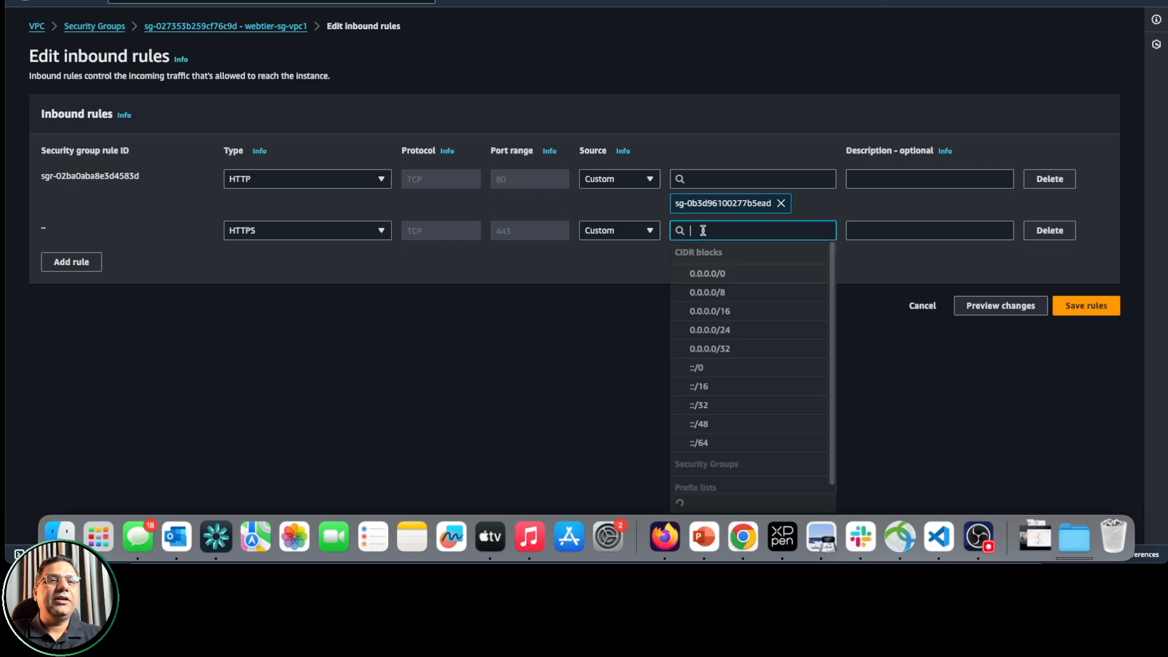
type("sg")
left_click(763, 281)
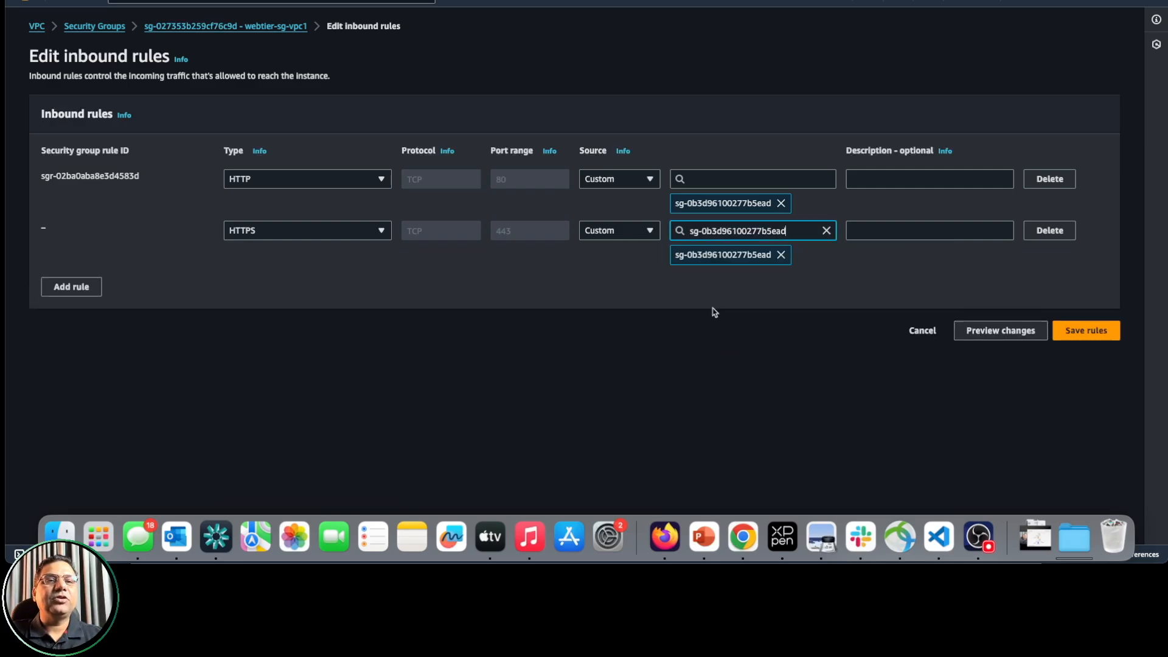
Save the inbound rules of webtier-sg-vpc1 and view the group's outbound rules.
left_click(1086, 332)
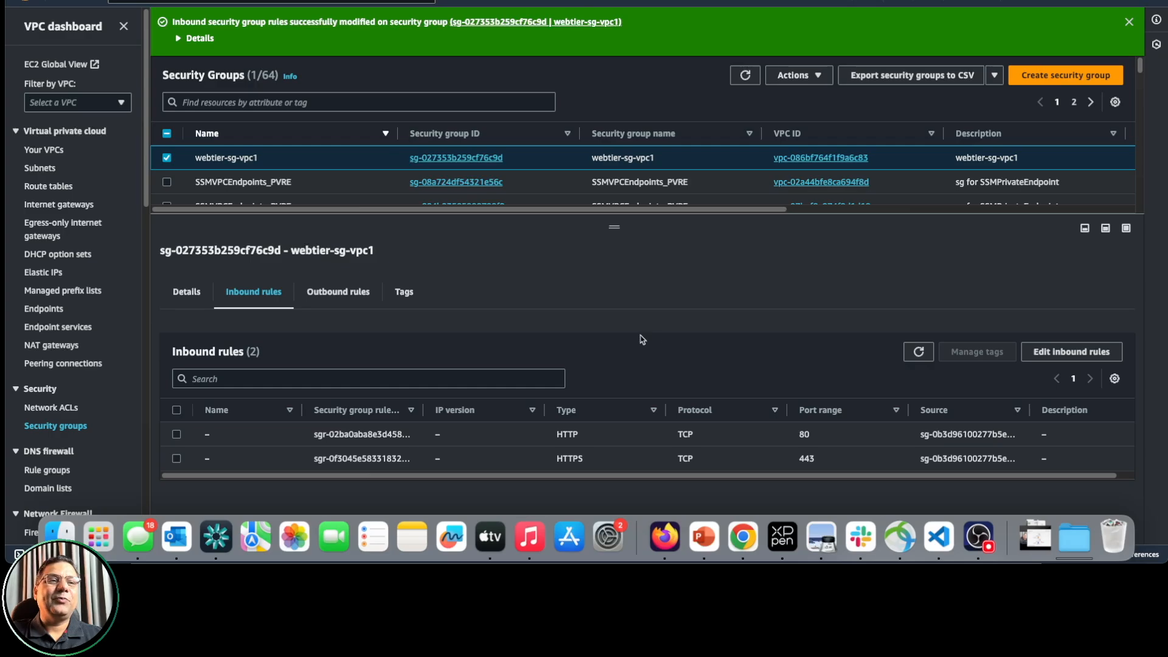
left_click(362, 295)
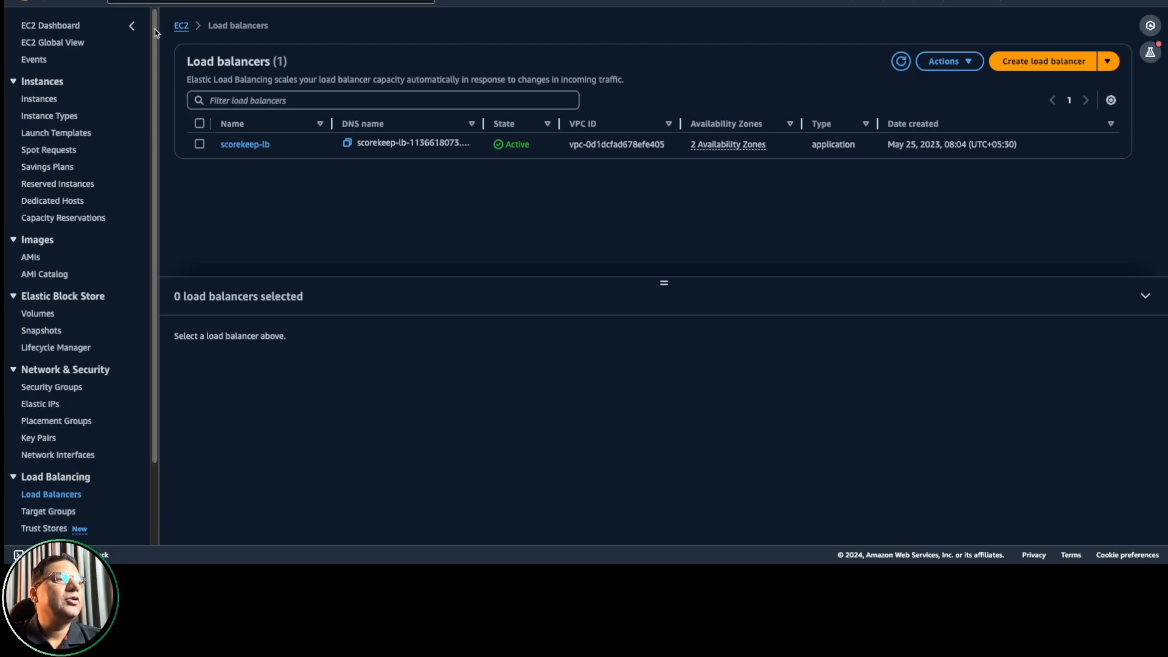
Start launching a new EC2 instance from the instances list and name it vpc1-privateinstance-webtier.
left_click(52, 101)
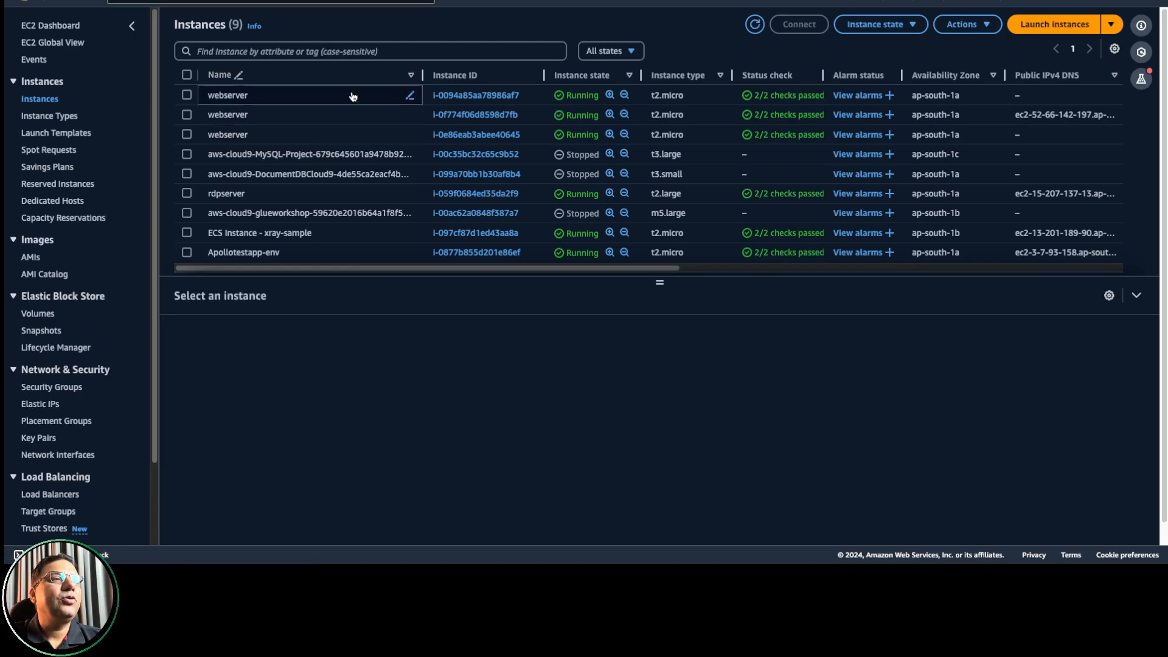
left_click(1056, 25)
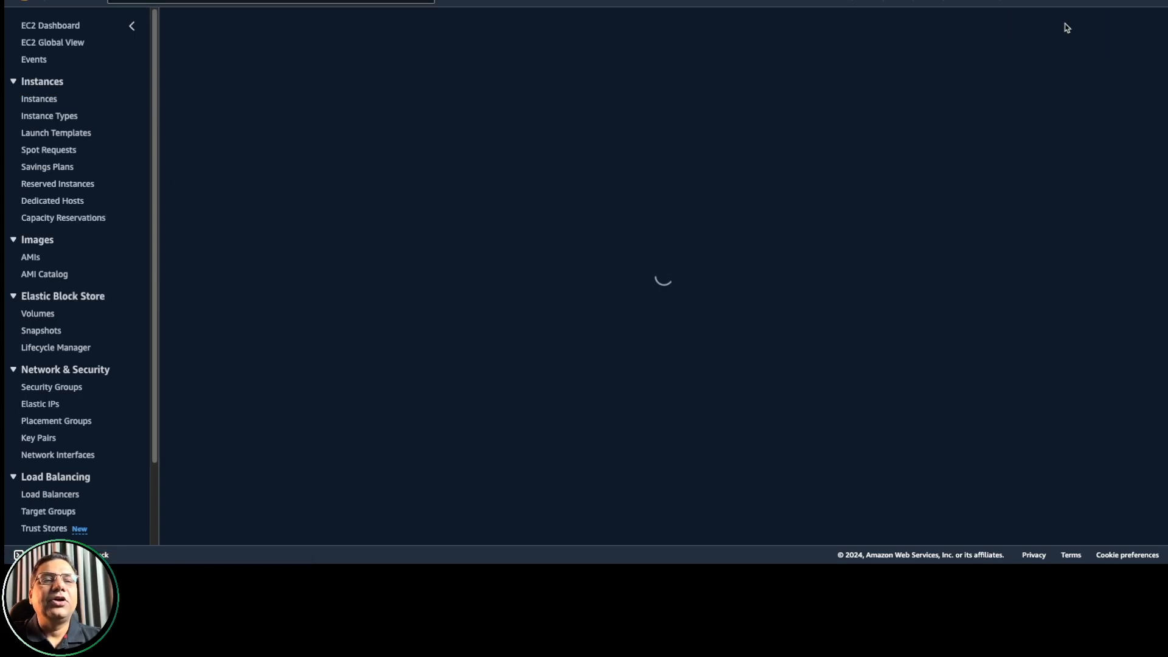
left_click(185, 142)
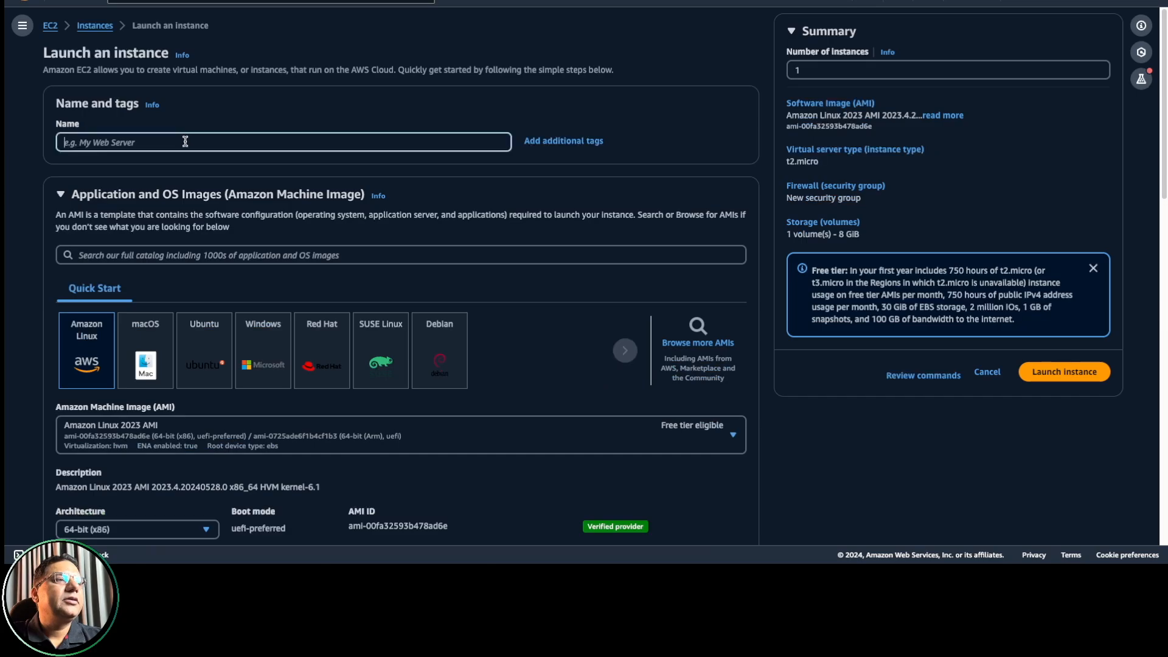
type("vpc")
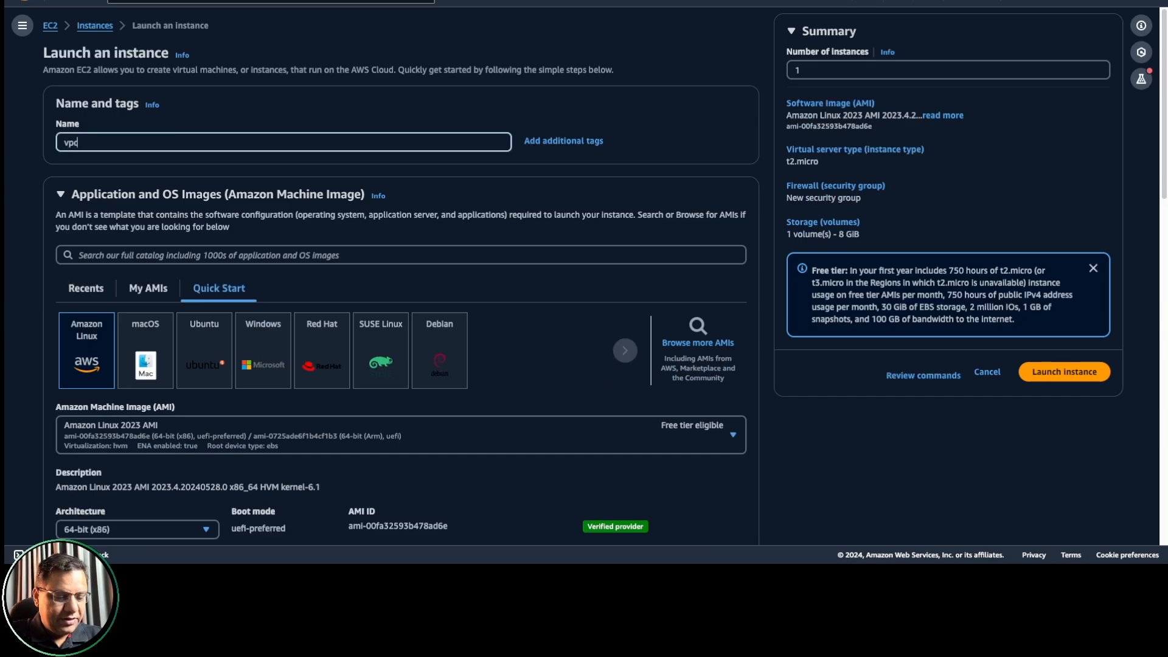
type("1-private")
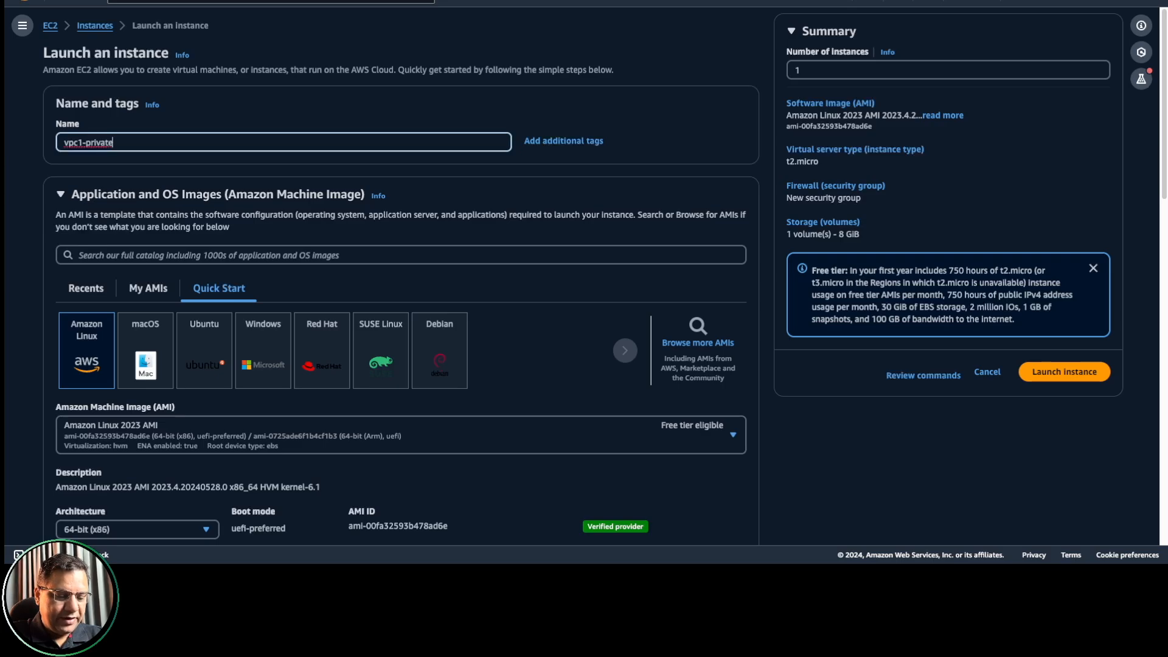
type("instance")
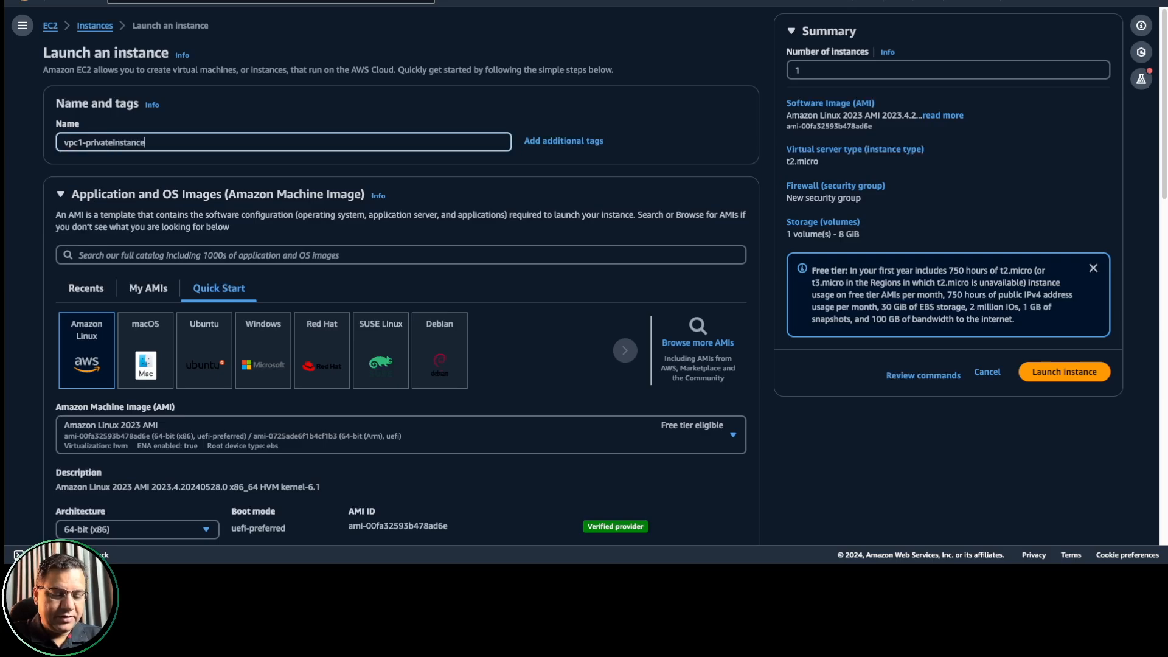
type("-webtier")
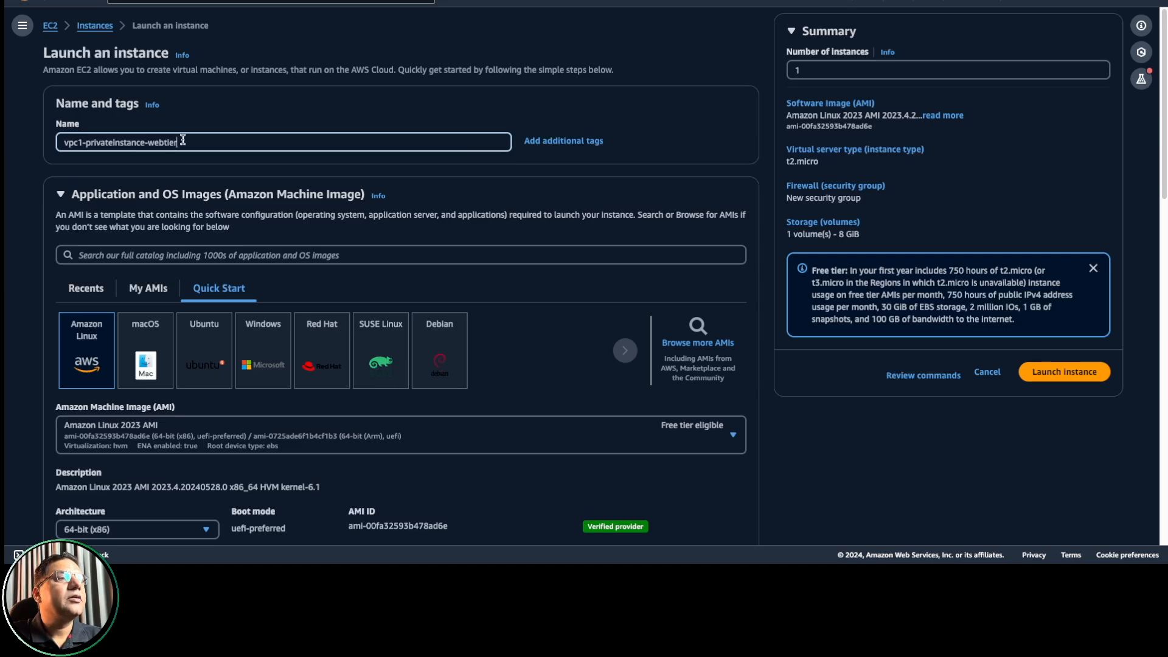
left_click_drag(182, 140, 63, 142)
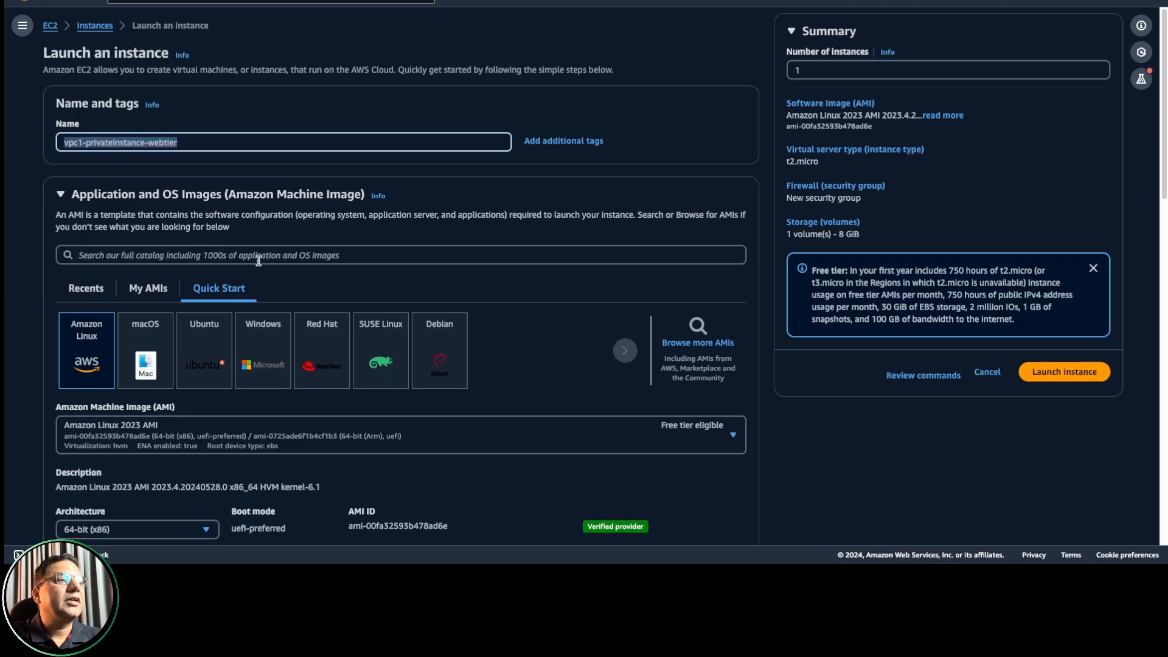
Choose the Amazon Linux quick start image and set the instance's firewall to use an existing security group.
scroll(273, 268, "down", 2)
left_click(72, 237)
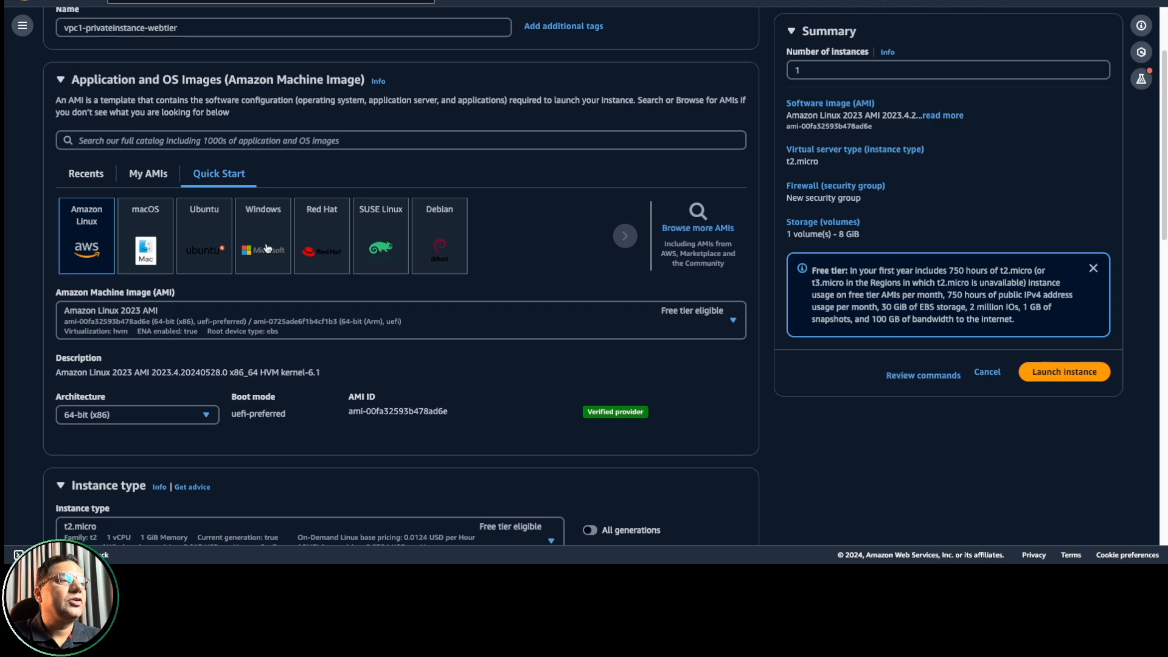
scroll(335, 293, "down", 3)
scroll(334, 294, "down", 5)
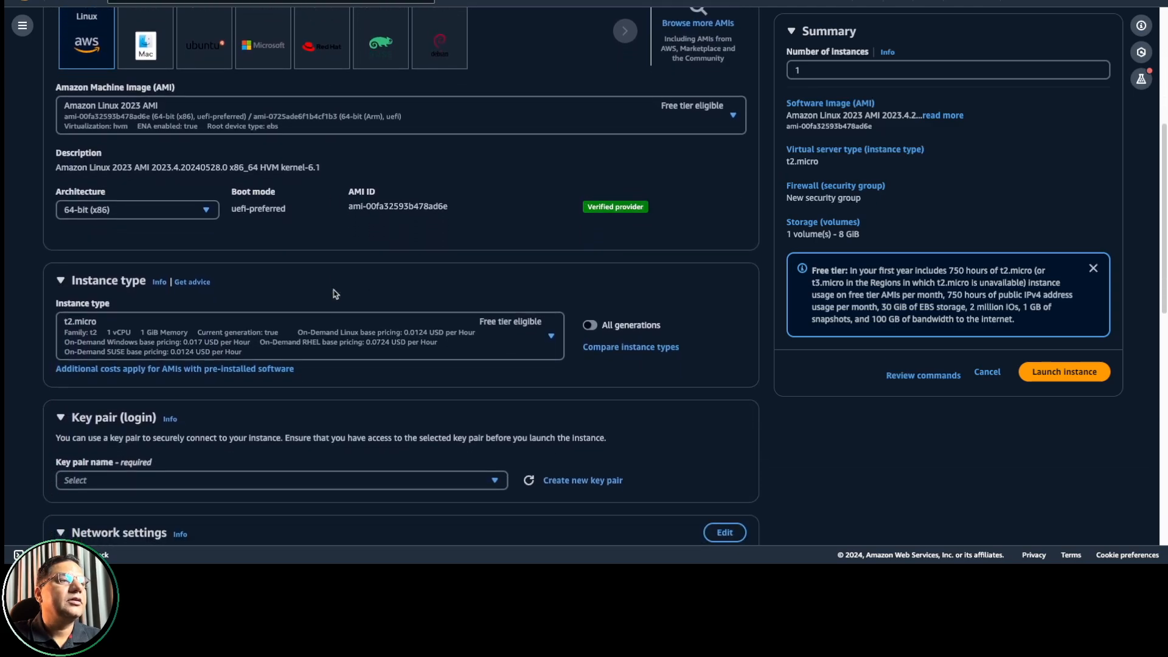
scroll(336, 294, "down", 2)
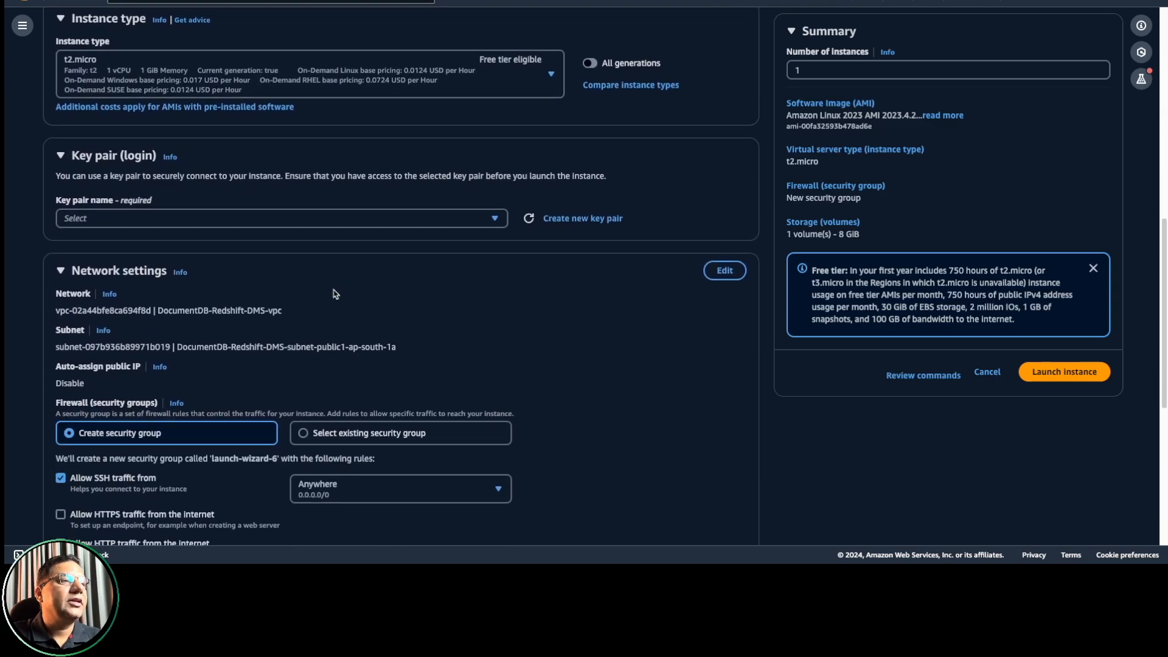
scroll(336, 294, "down", 3)
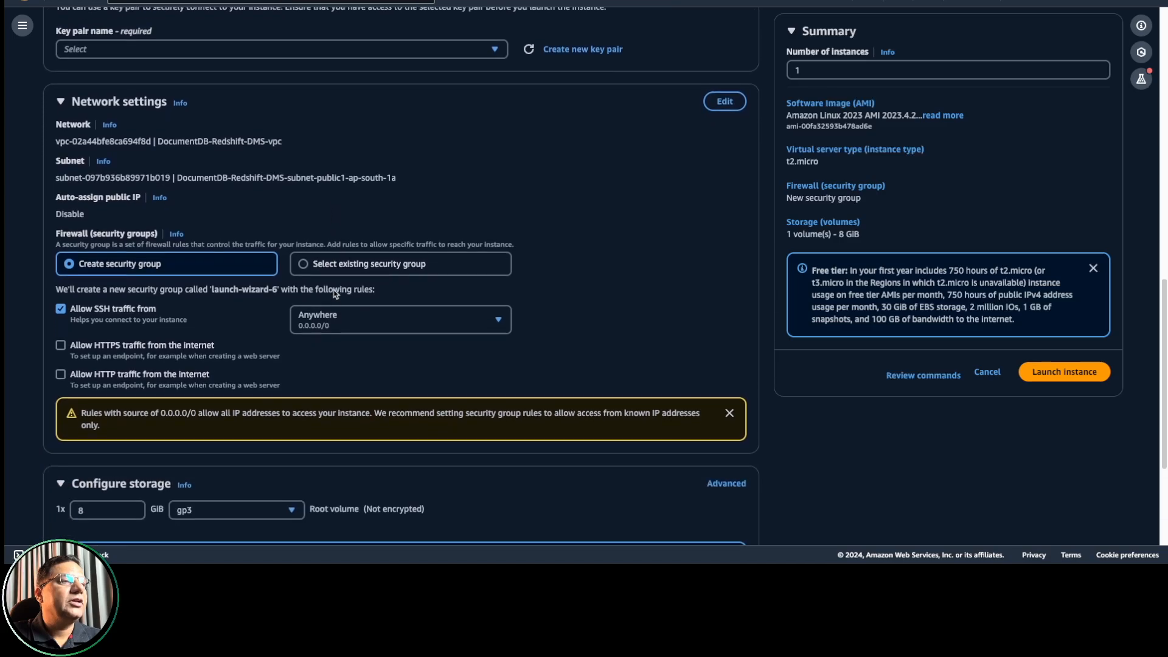
left_click(306, 214)
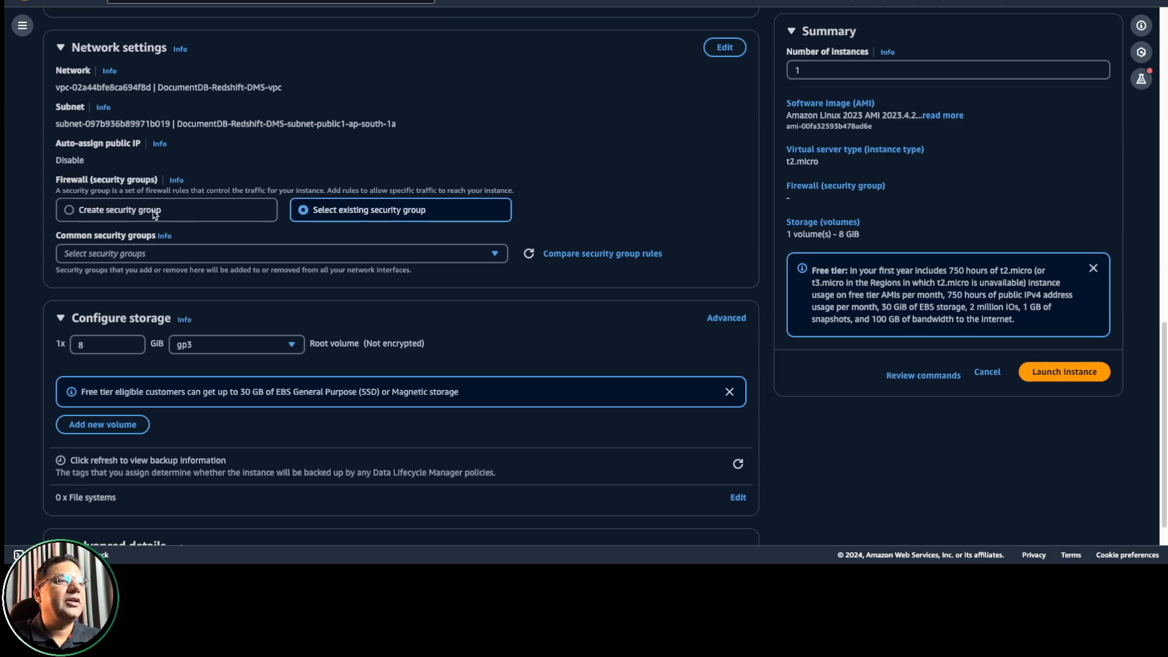
Look through the security groups offered for the DocumentDB-Redshift-DMS-vpc network.
left_click(181, 256)
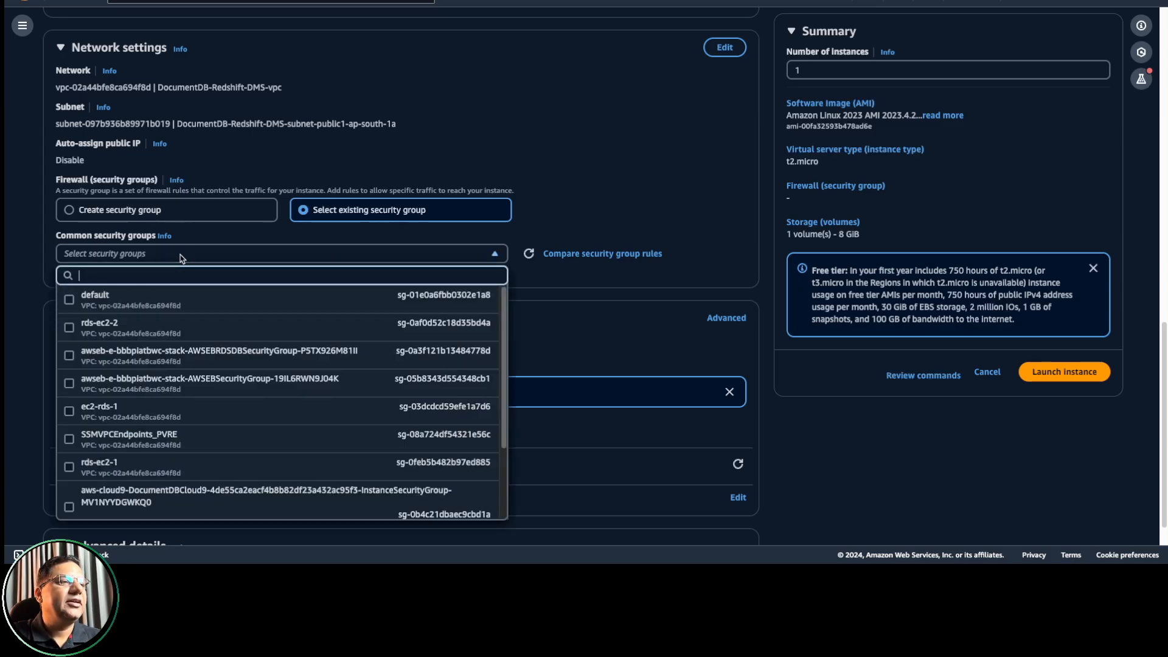
scroll(210, 394, "down", 2)
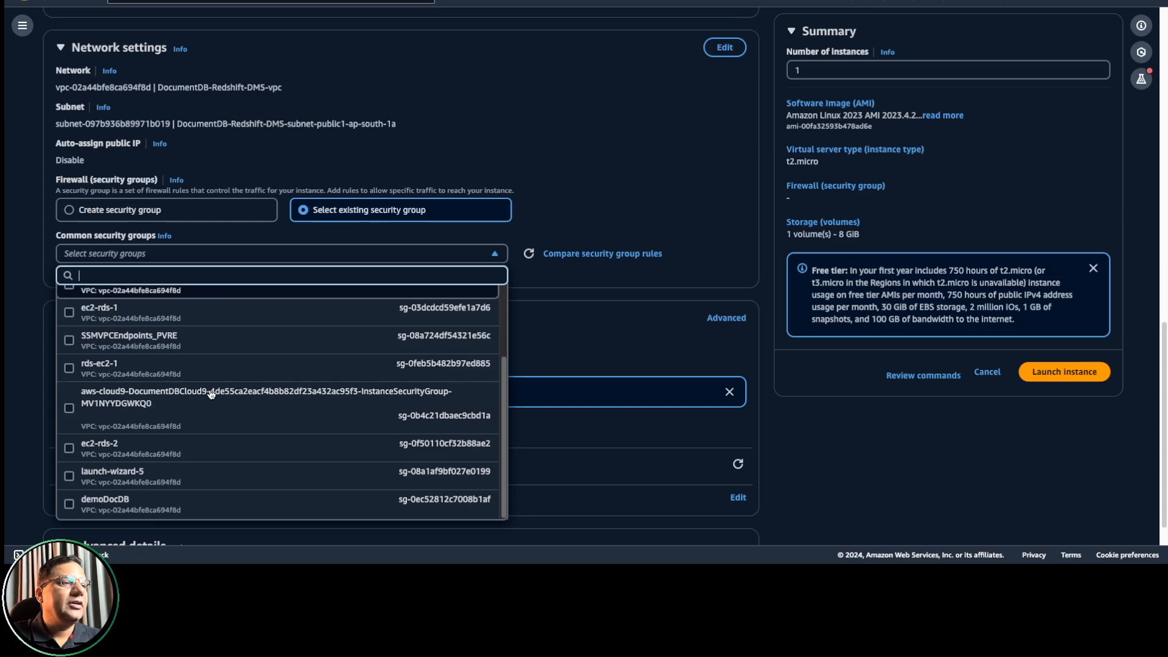
scroll(210, 394, "down", 1)
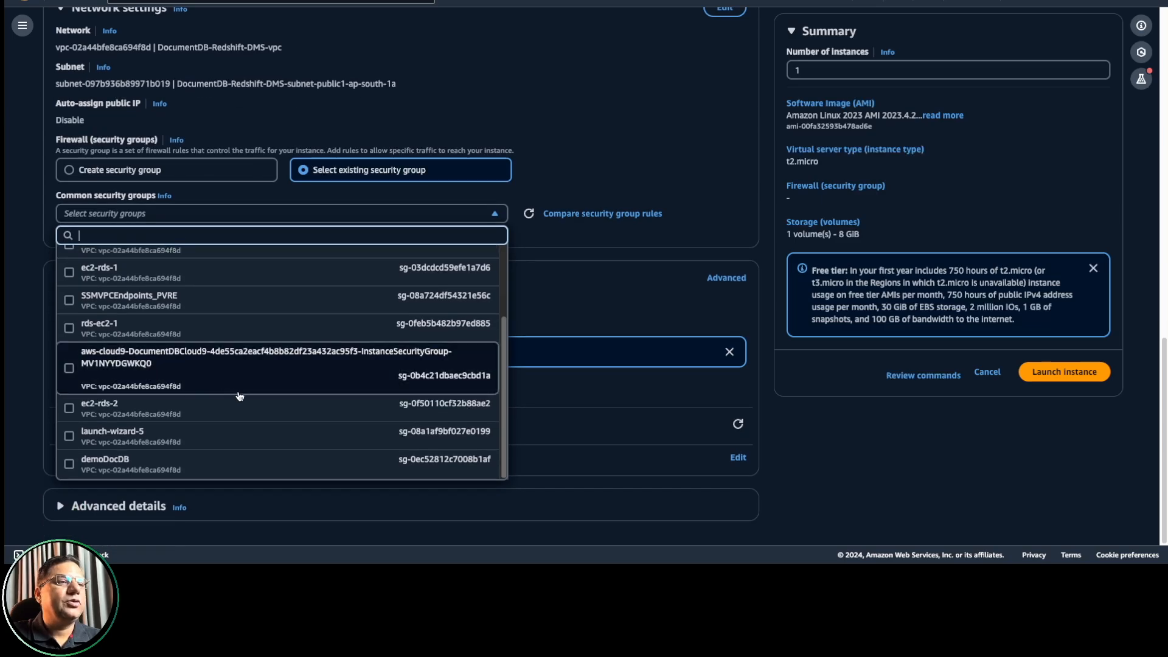
left_click(413, 123)
Edit the network settings to place the instance in vpc1 and its vpc-class-private-subnet-1 subnet.
scroll(309, 90, "up", 3)
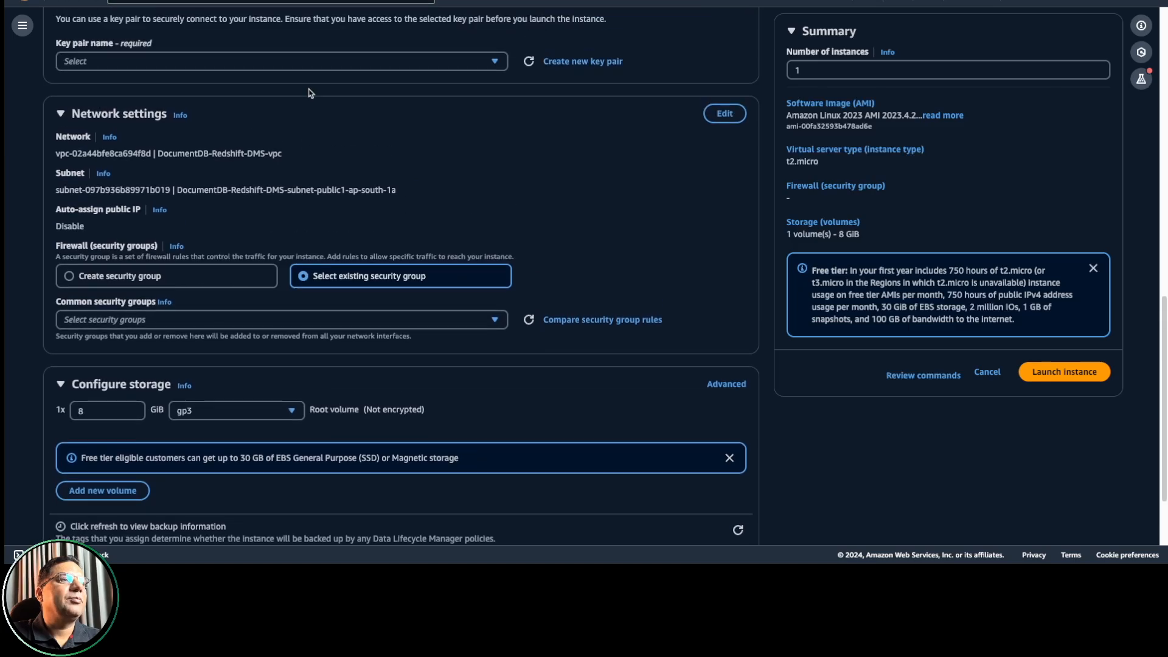
left_click(727, 113)
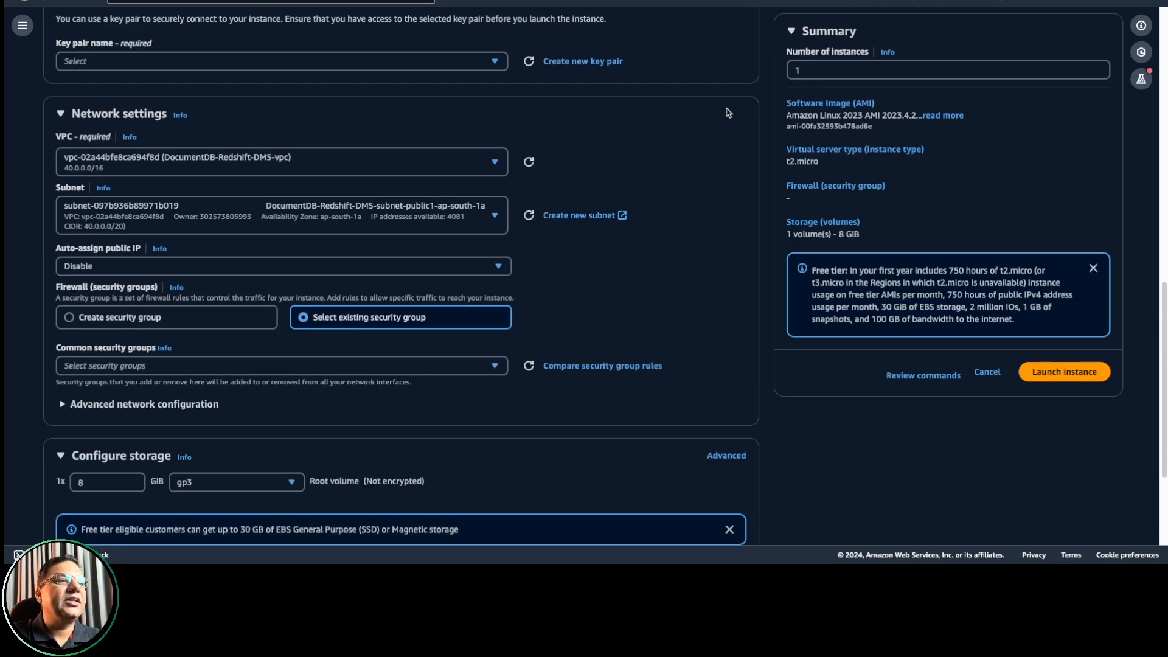
left_click(186, 163)
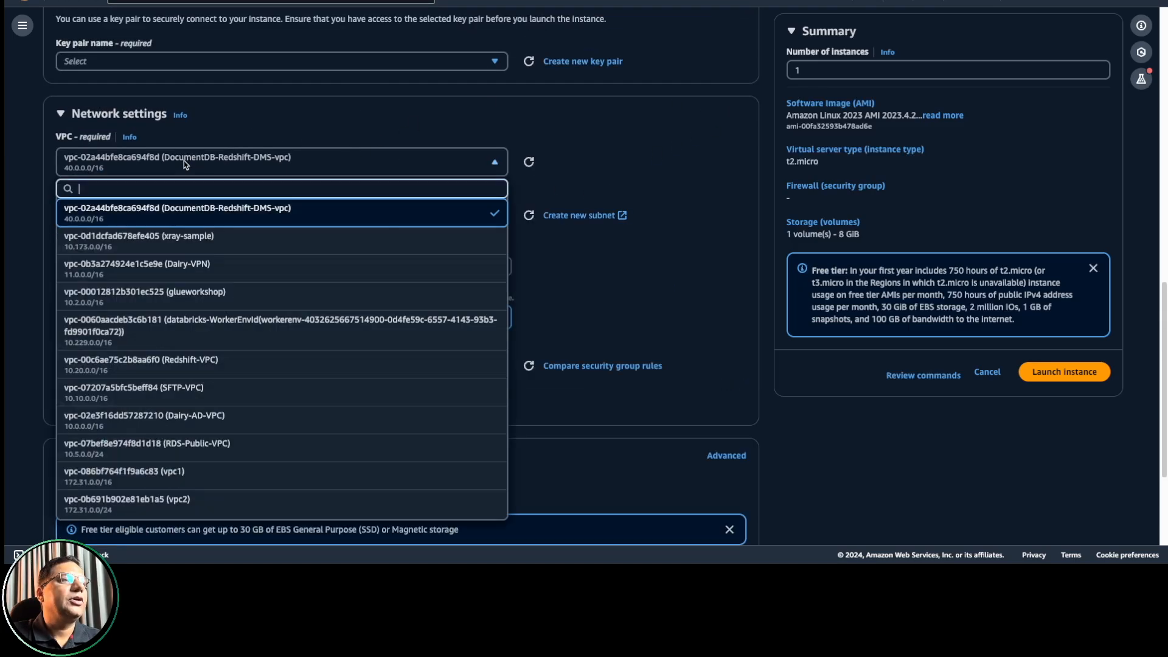
scroll(202, 257, "down", 3)
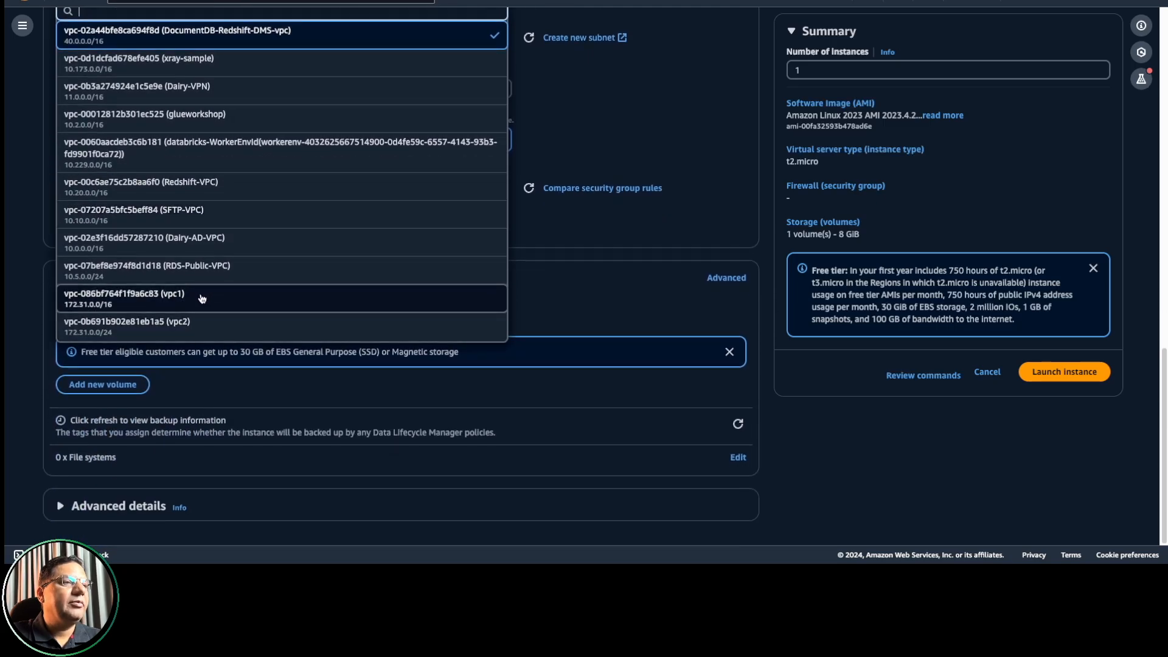
left_click(203, 298)
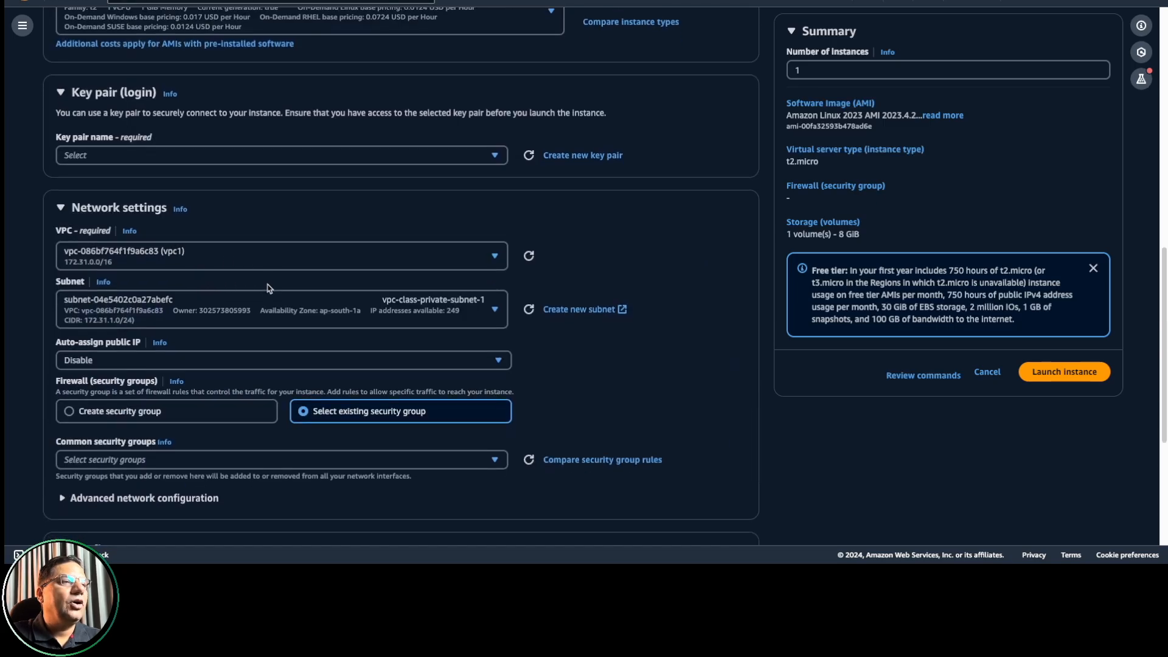
left_click(230, 315)
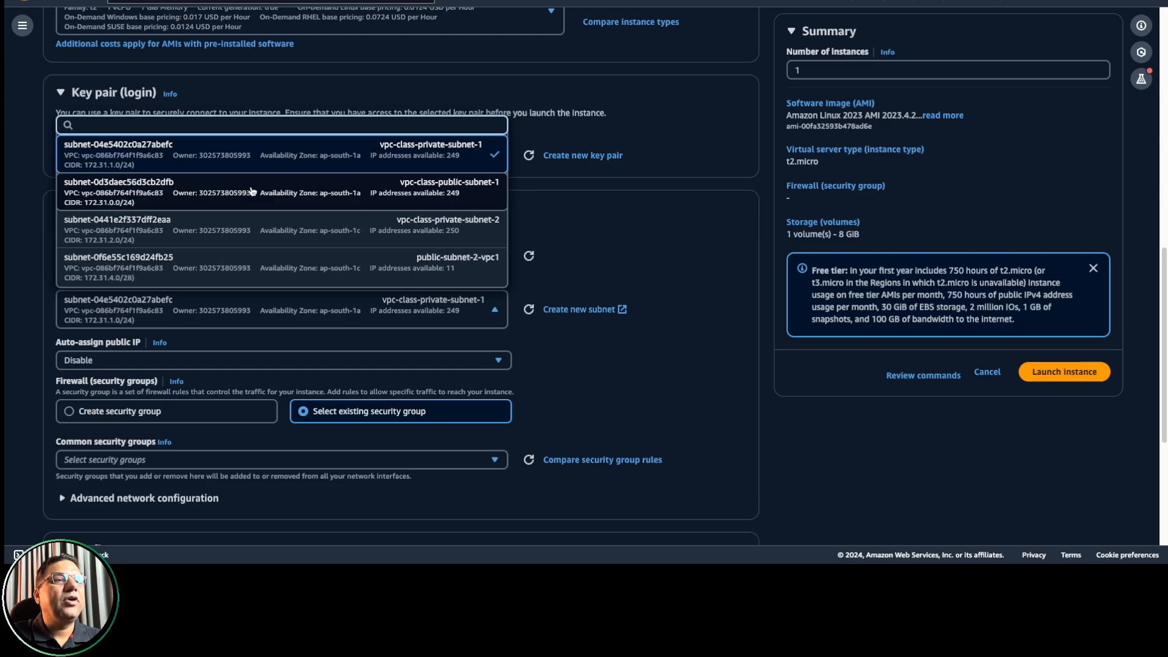
left_click(325, 152)
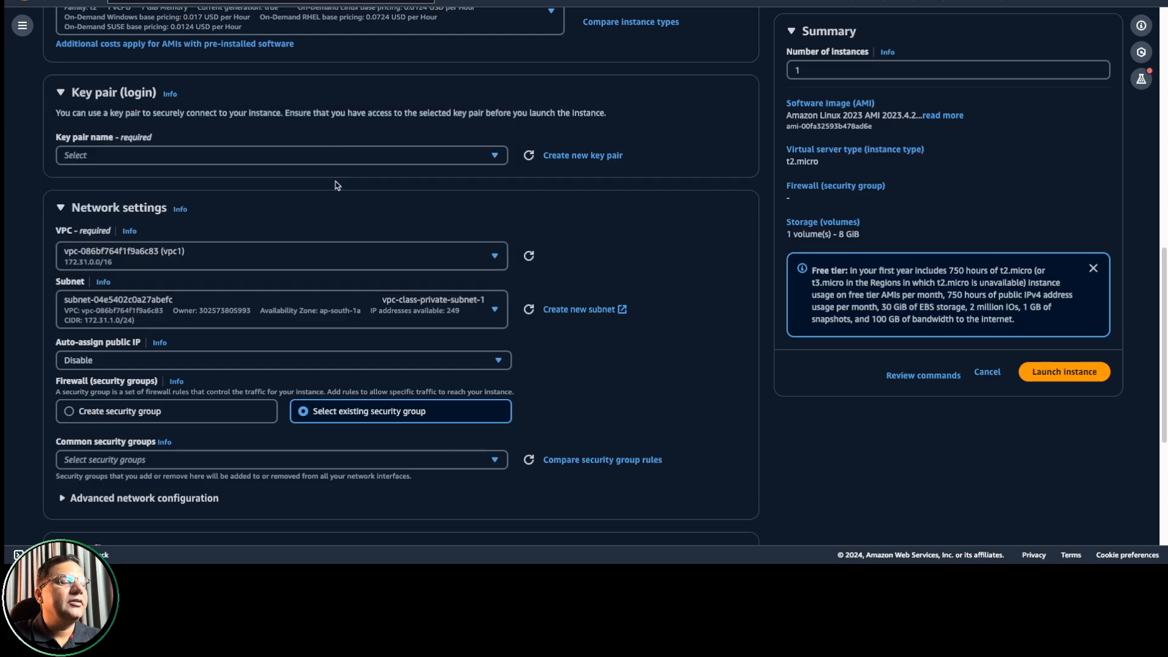
Assign the existing webtier-sg-vpc1 security group to the instance.
scroll(352, 214, "down", 1)
scroll(351, 214, "down", 2)
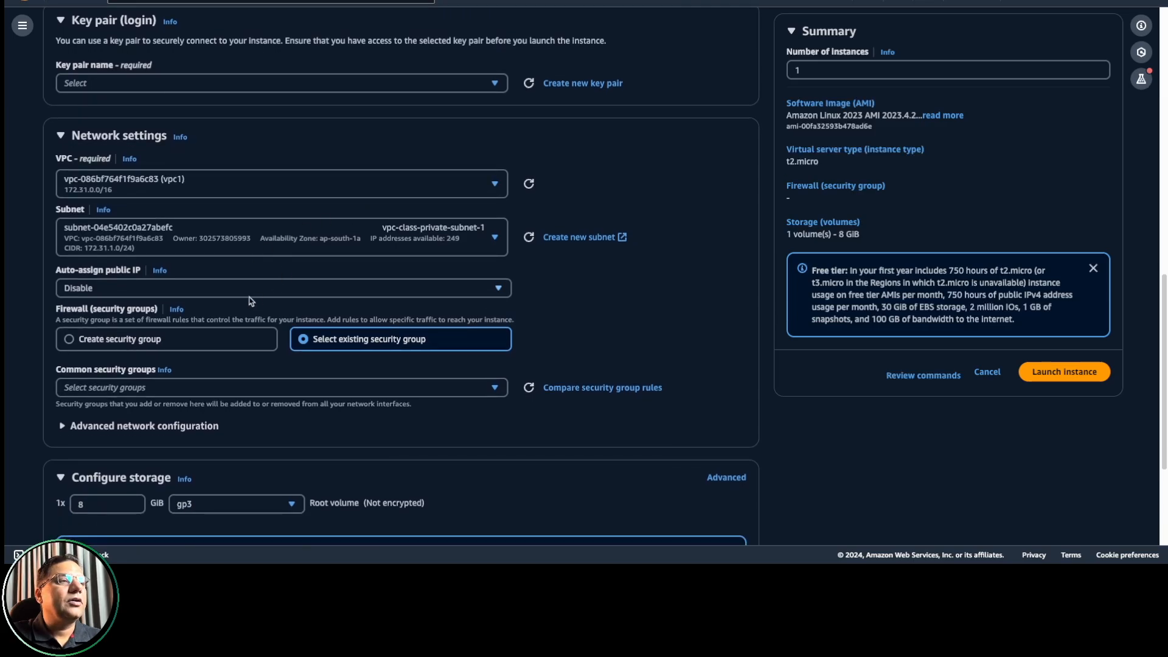
scroll(249, 304, "down", 2)
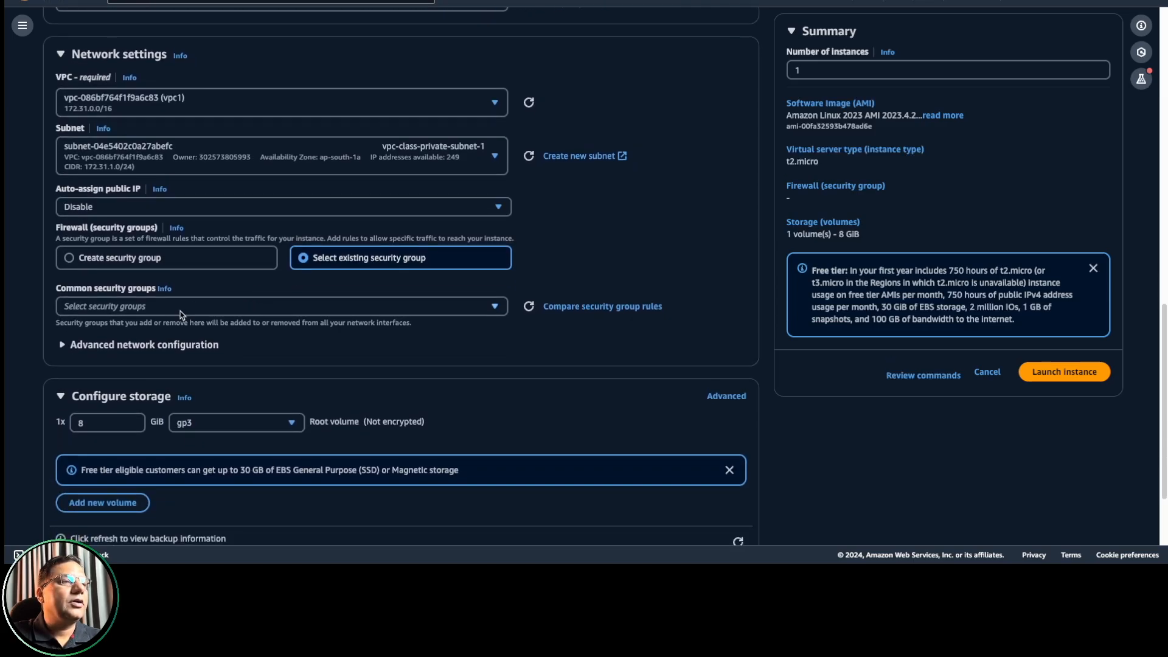
left_click(181, 307)
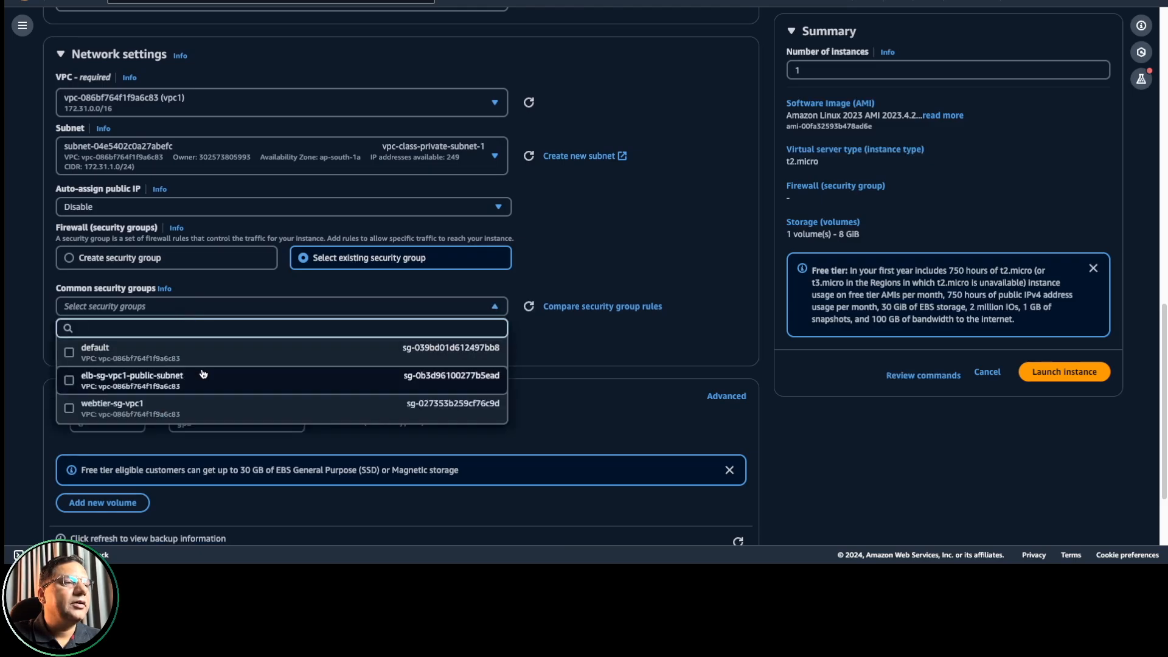
left_click(176, 409)
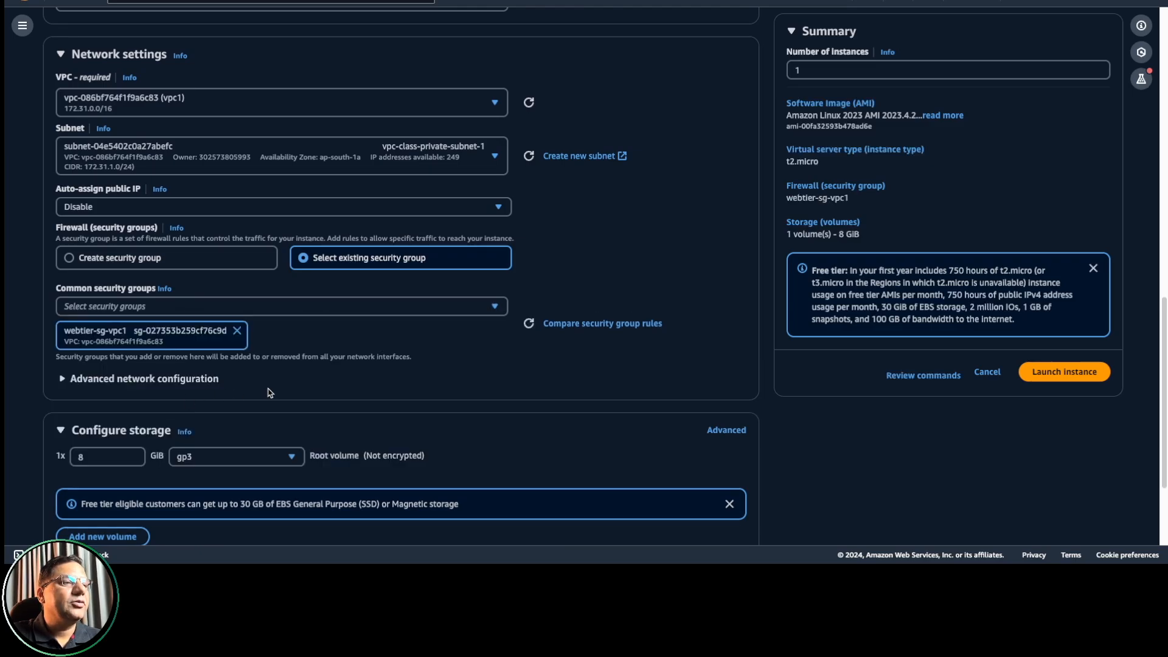
Review the launch settings, launch the instance without a key pair and return to the instances list.
scroll(270, 392, "down", 3)
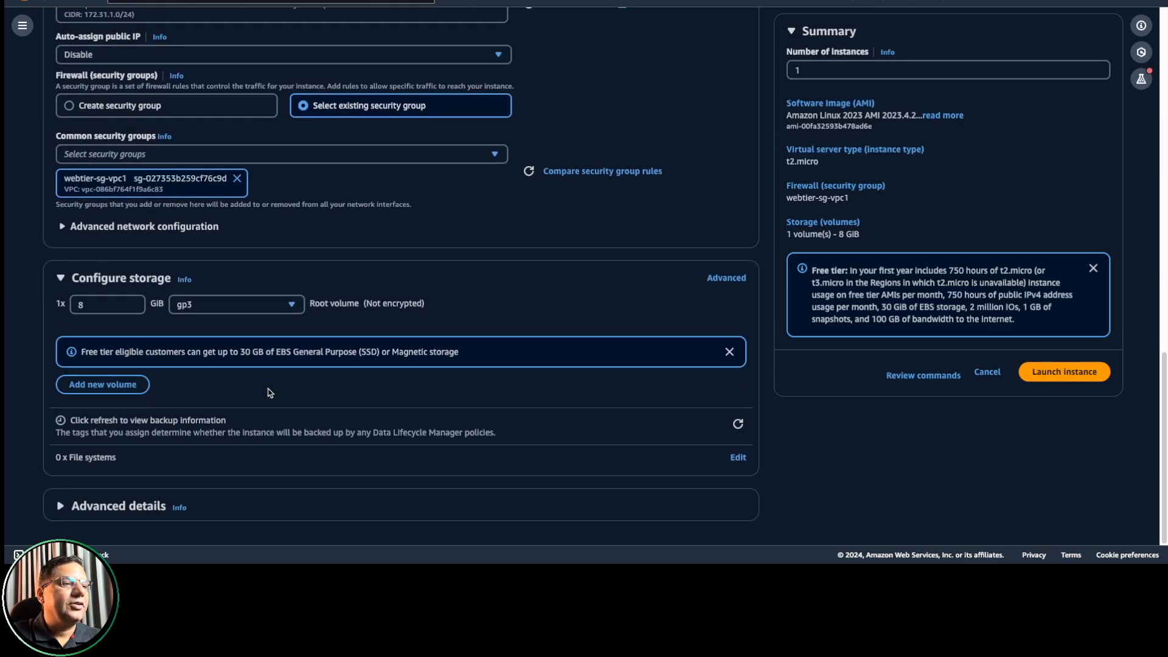
scroll(270, 392, "up", 15)
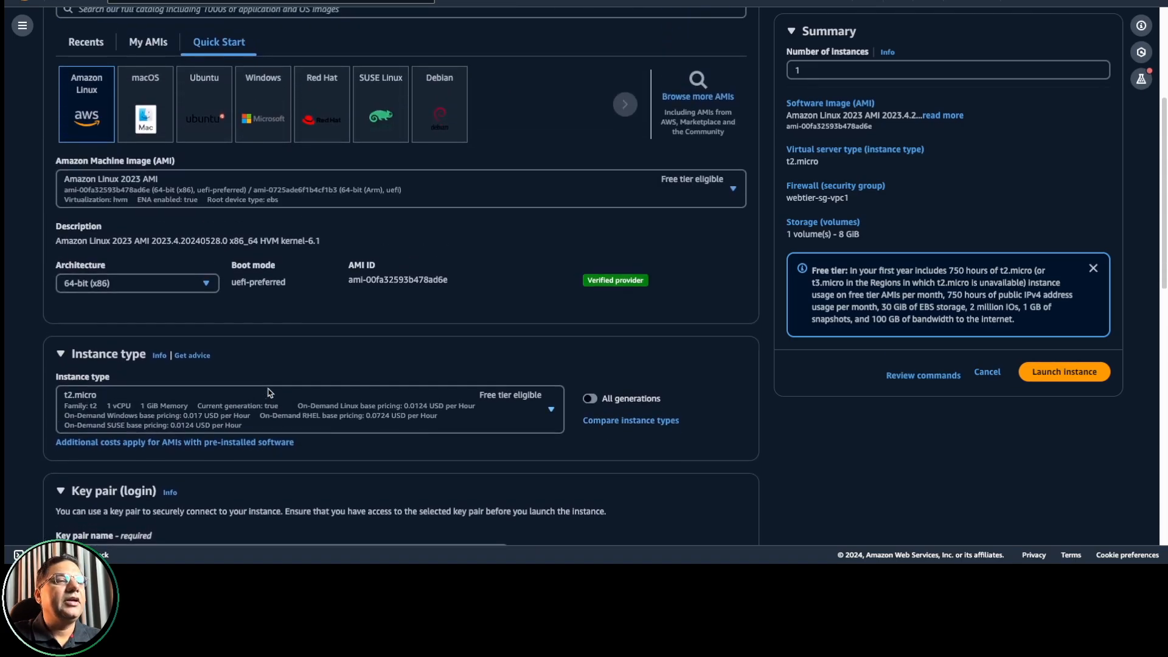
scroll(270, 392, "down", 7)
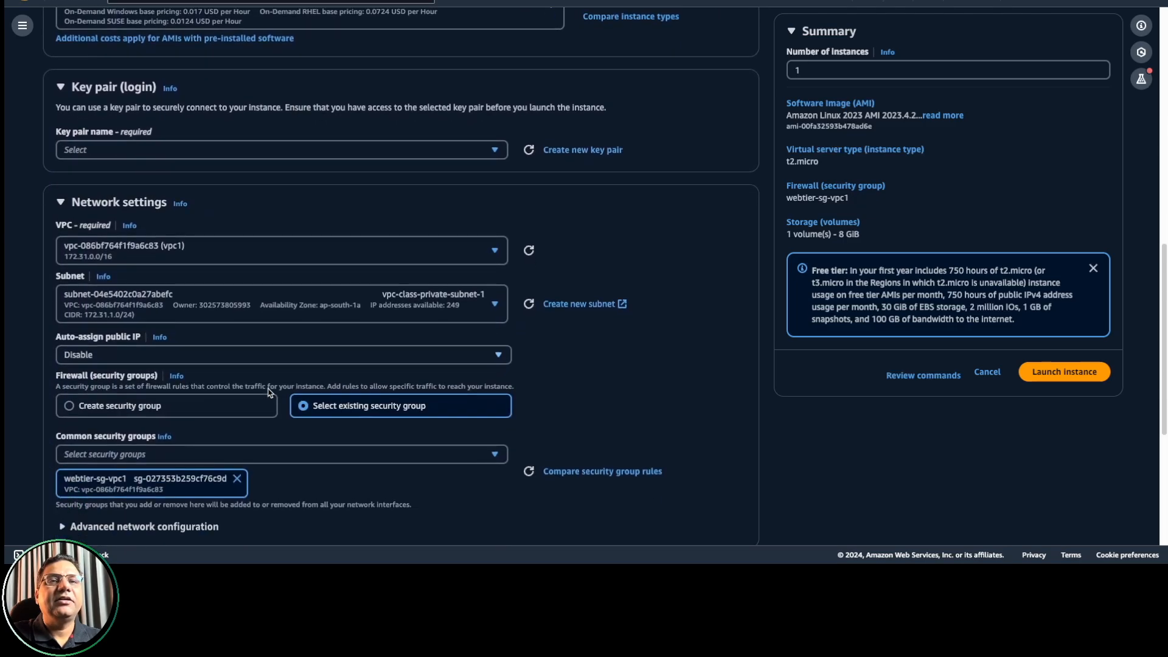
left_click(1063, 371)
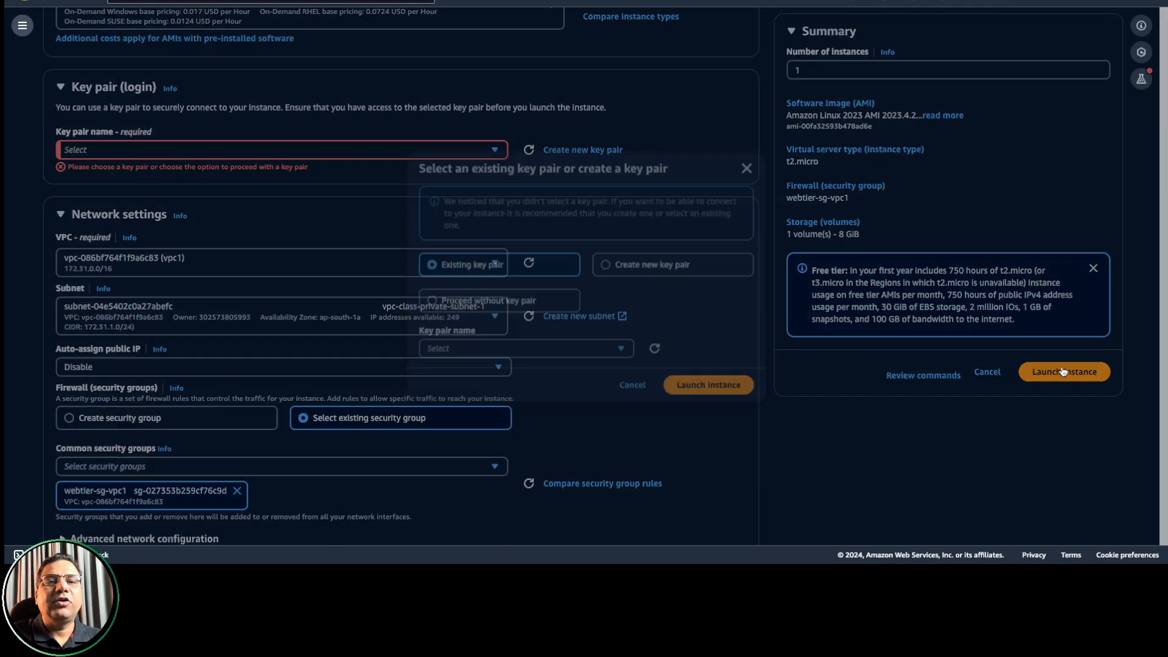
left_click(429, 301)
left_click(710, 385)
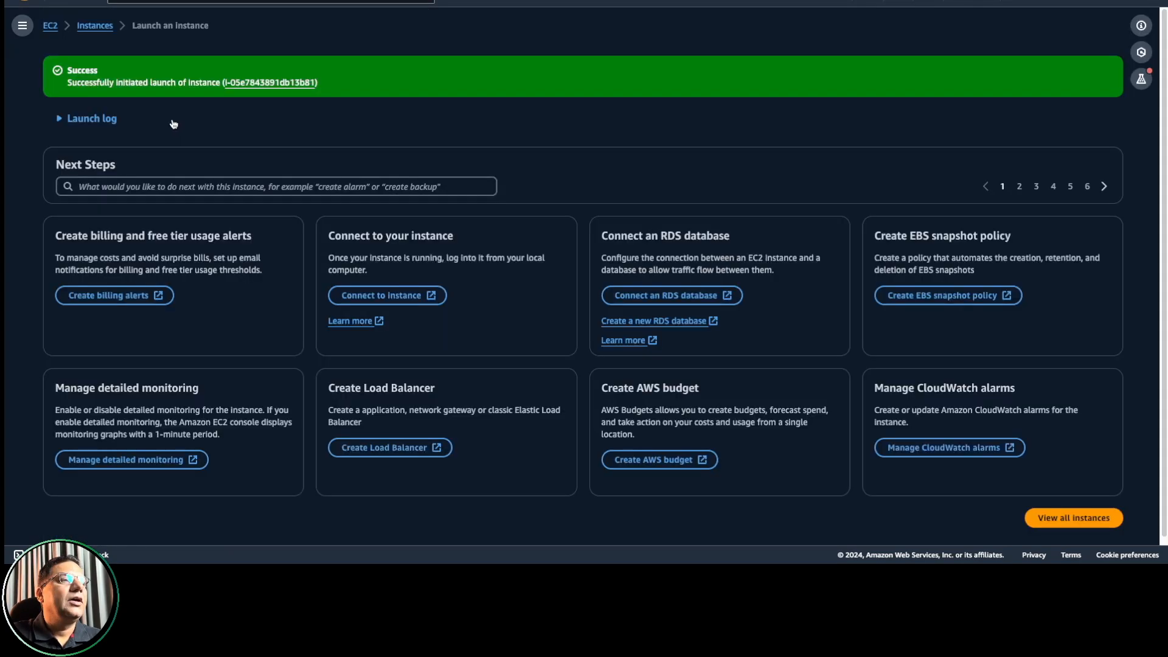
left_click(93, 26)
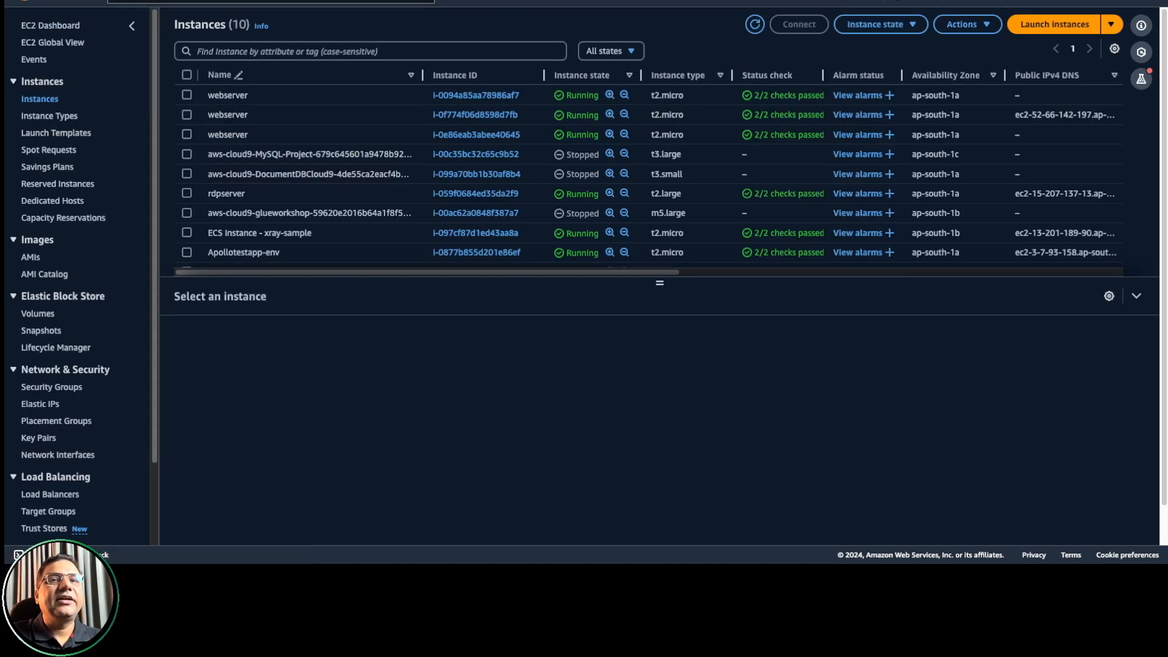
Start launching another instance and name it vpc1-privateinstance-webtier-2.
left_click(1064, 25)
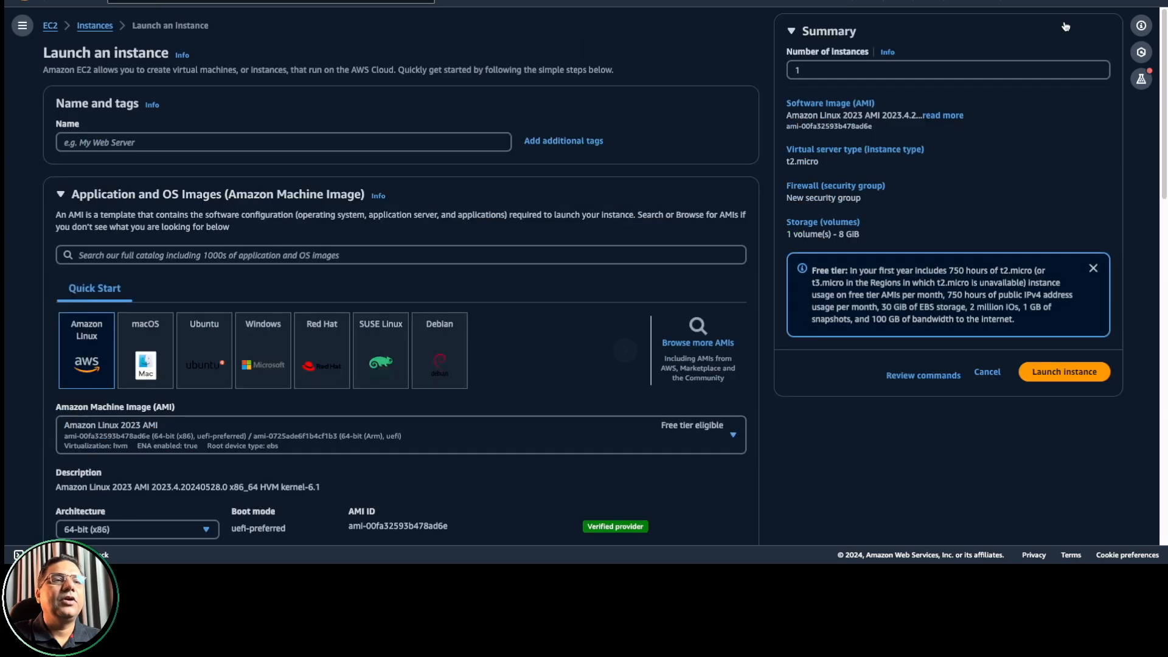
left_click(166, 143)
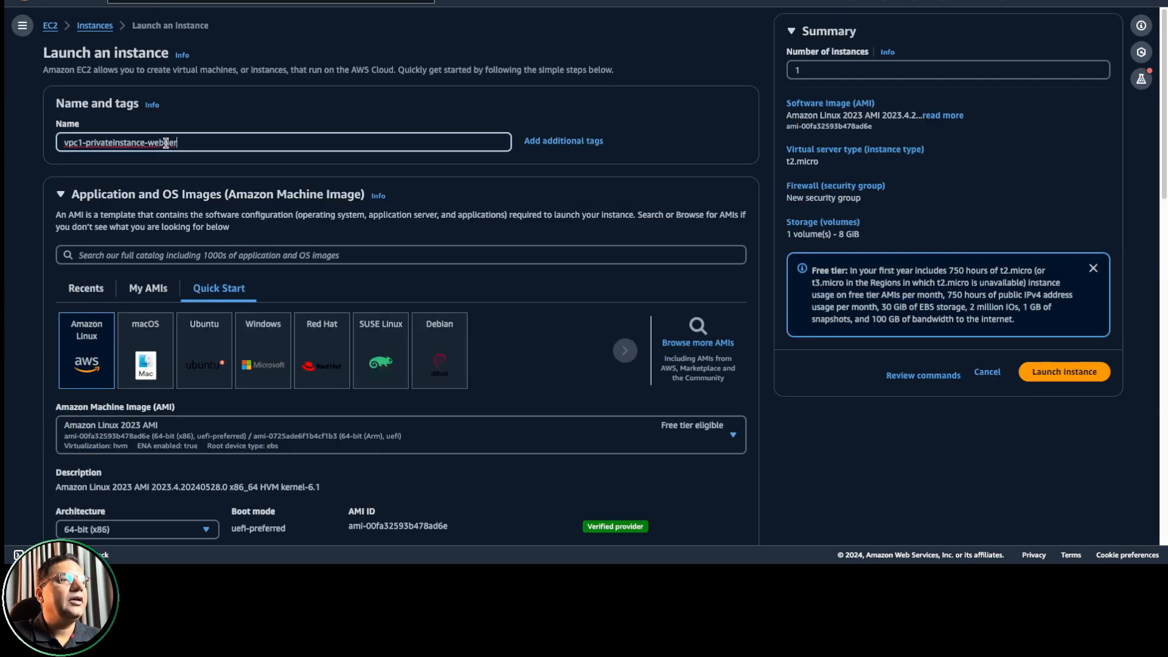
Edit the network settings to place the instance in vpc1 and its vpc-class-private-subnet-2 subnet.
scroll(326, 215, "down", 6)
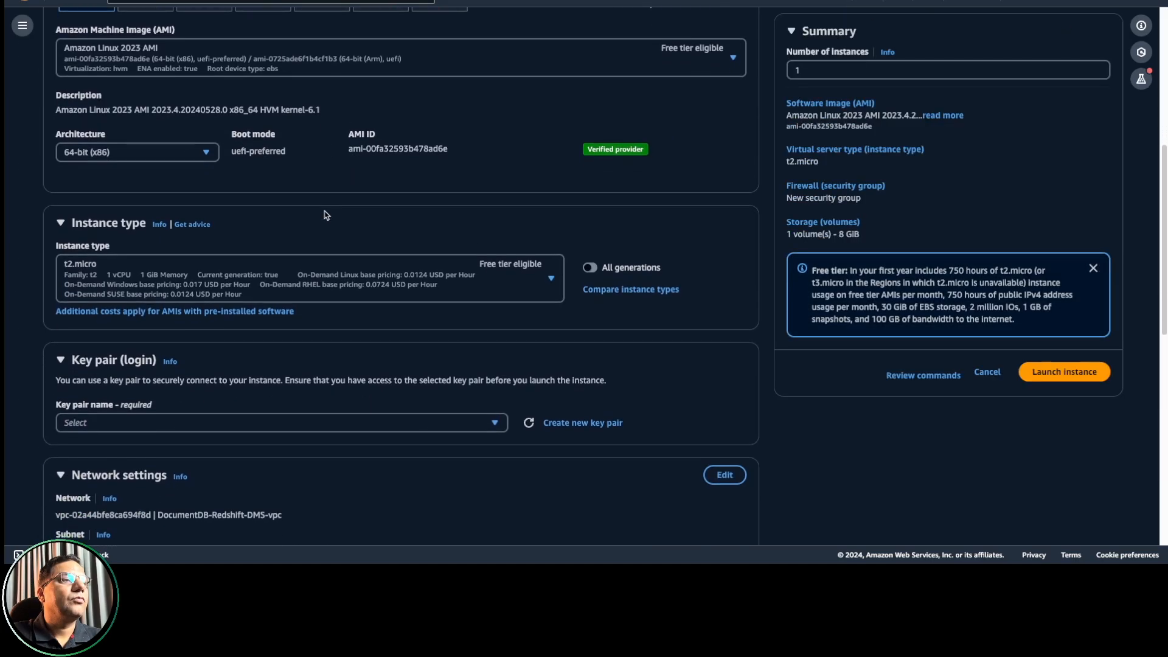
scroll(326, 216, "down", 5)
scroll(326, 215, "down", 1)
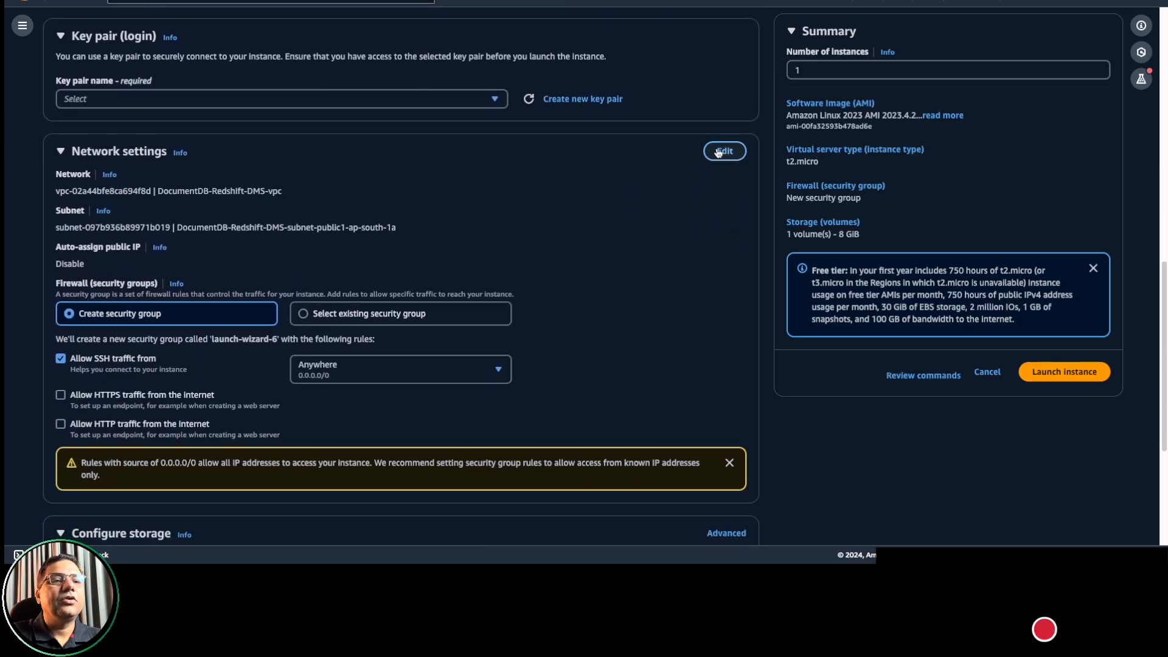
left_click(719, 153)
scroll(361, 287, "down", 1)
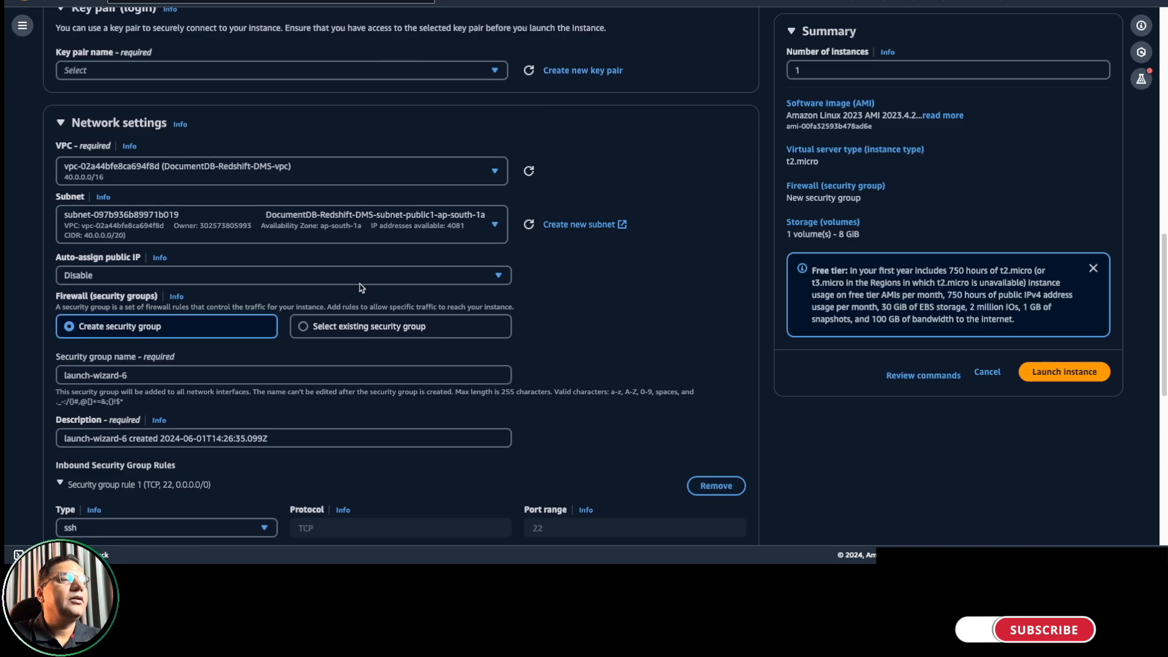
left_click(313, 174)
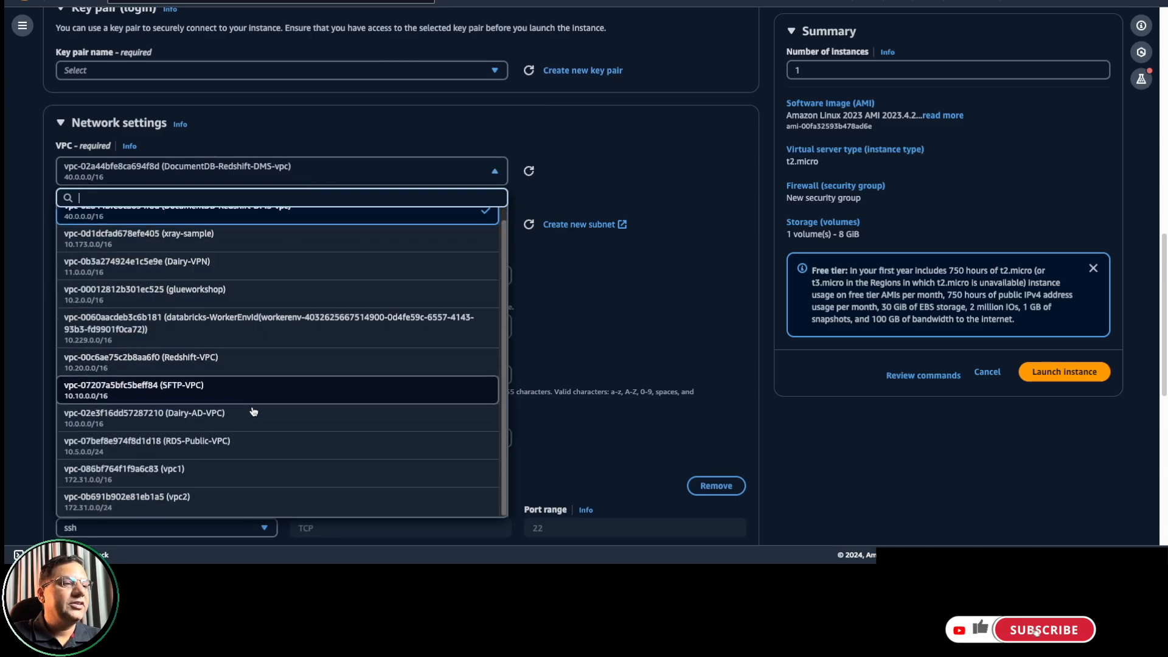
left_click(182, 472)
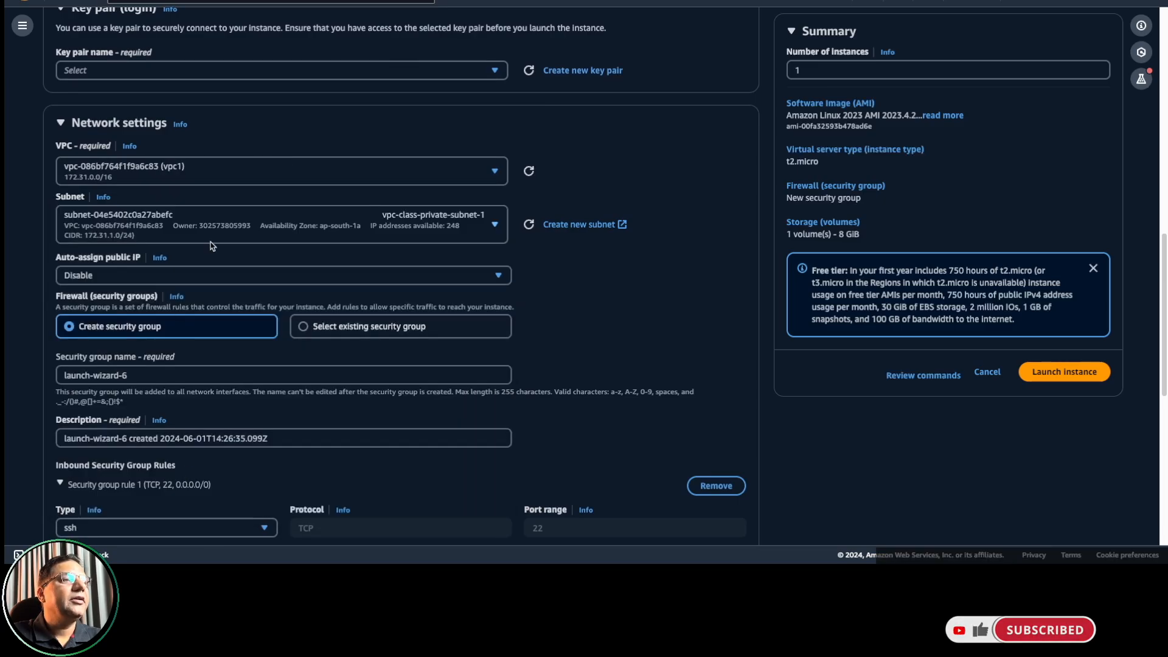
left_click(236, 227)
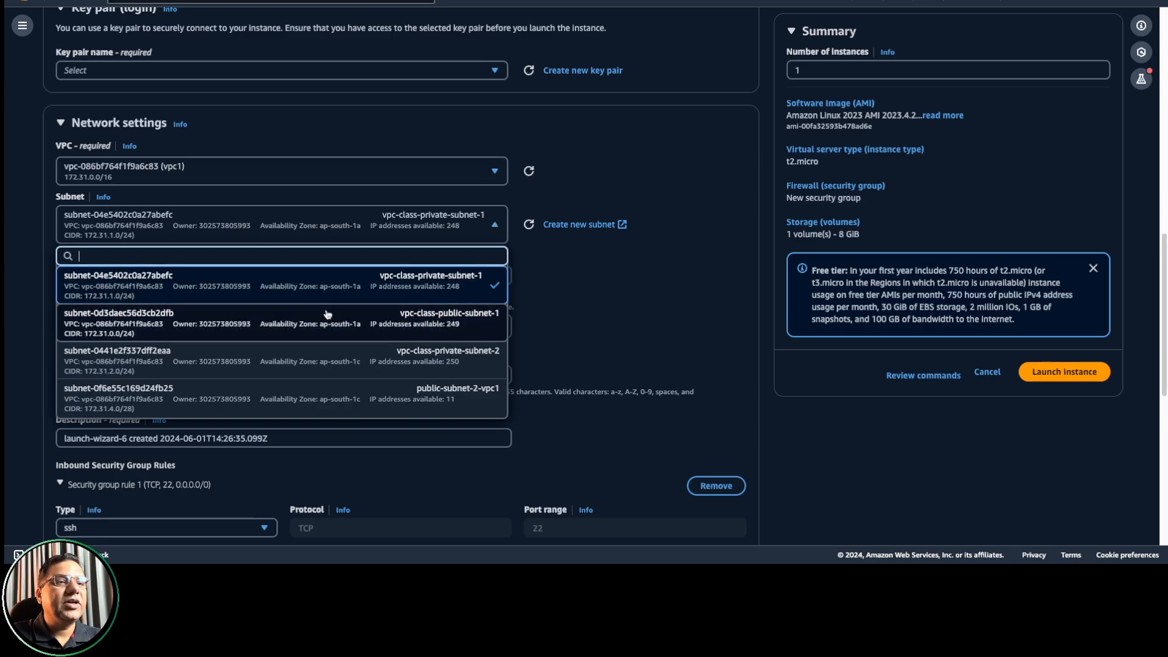
left_click(343, 370)
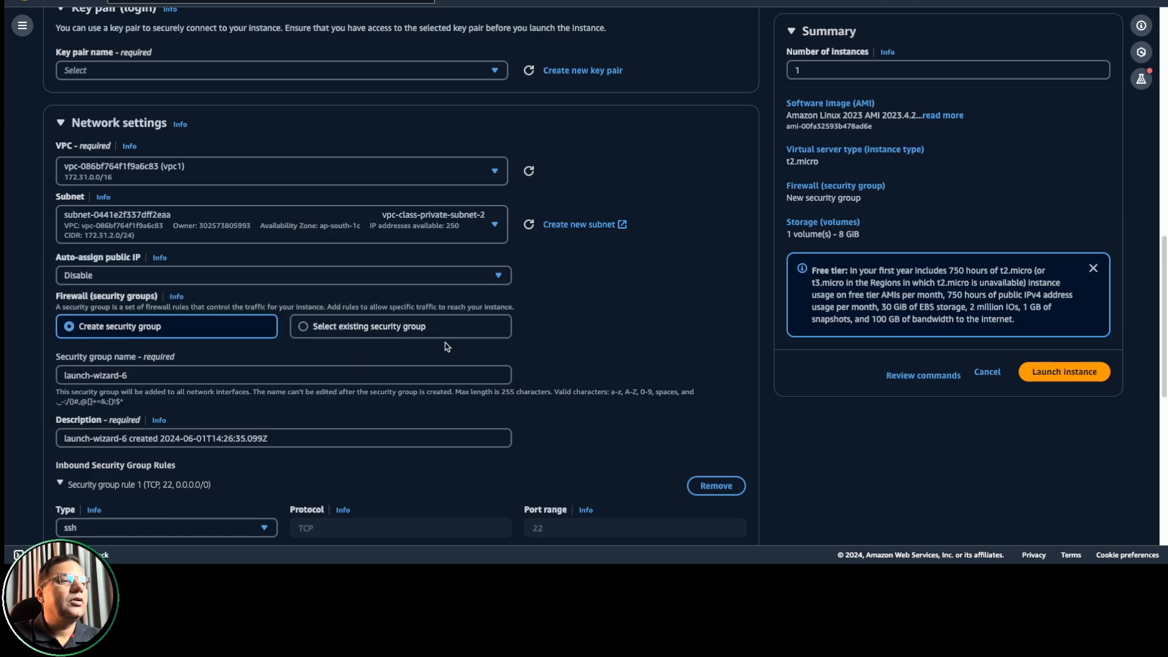
Use an existing security group for the second web tier instance and choose webtier-sg-vpc1.
scroll(445, 344, "down", 2)
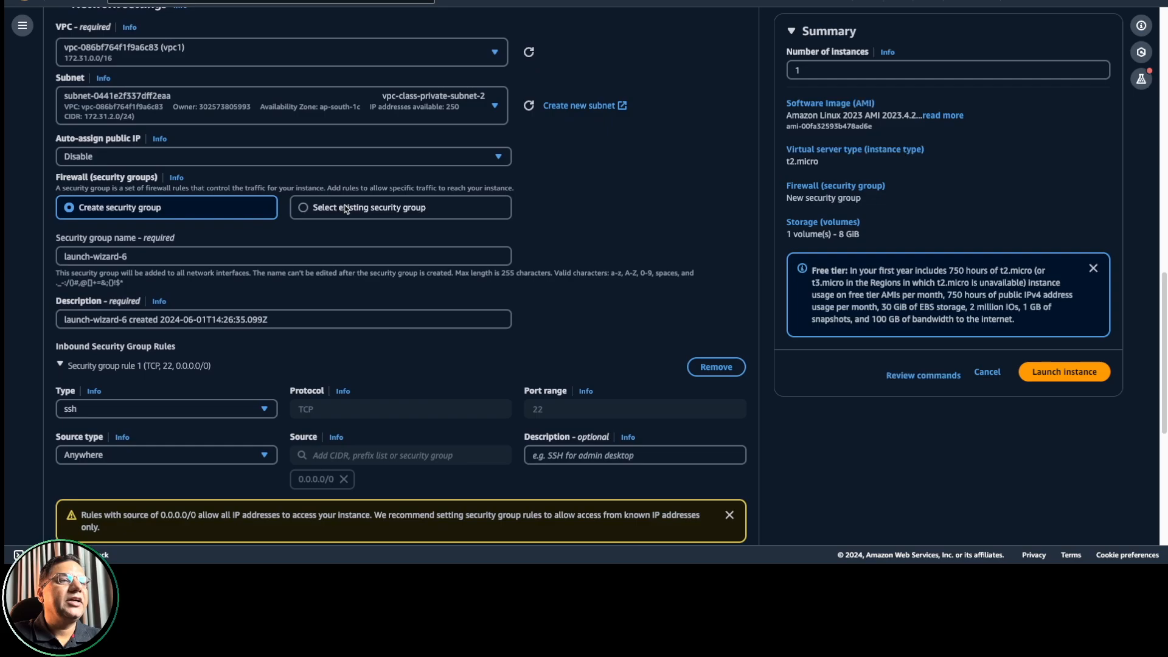
left_click(304, 209)
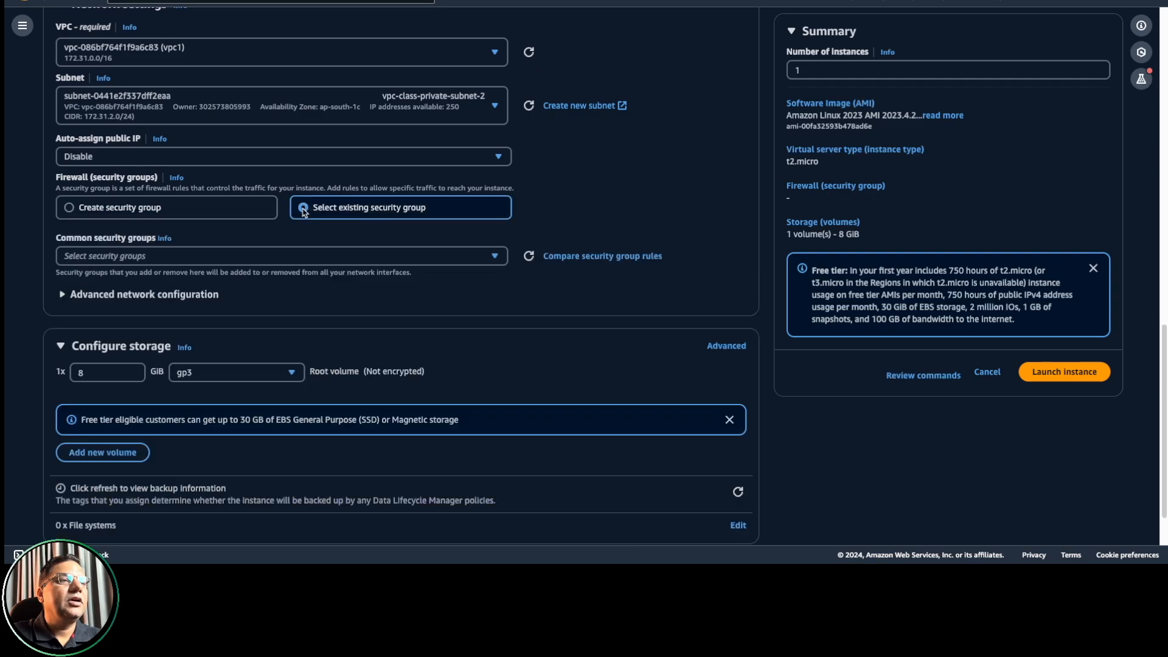
left_click(284, 257)
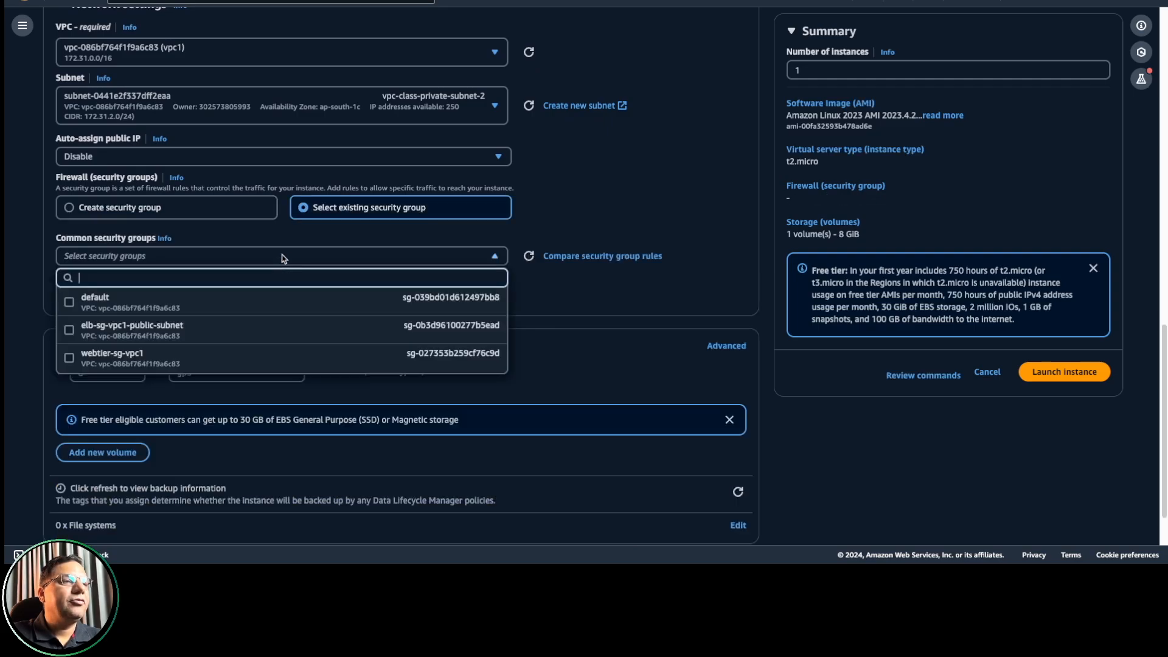
left_click(72, 359)
Change the instance type to t3.micro and launch the instance.
scroll(375, 350, "down", 2)
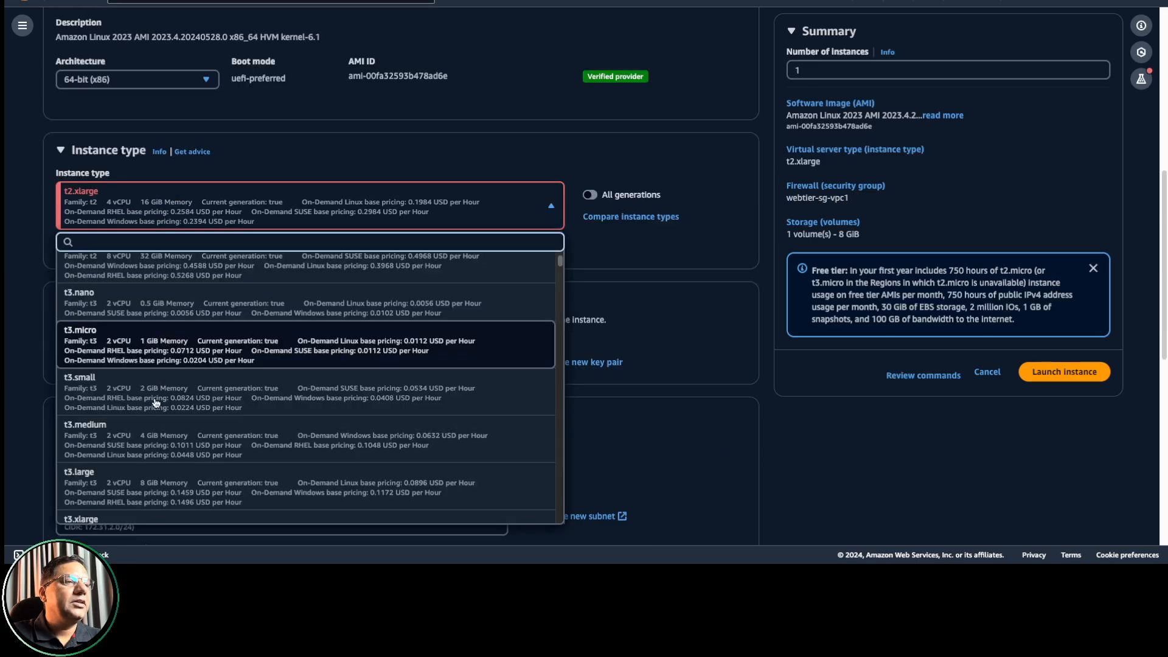
left_click(161, 354)
left_click(1076, 377)
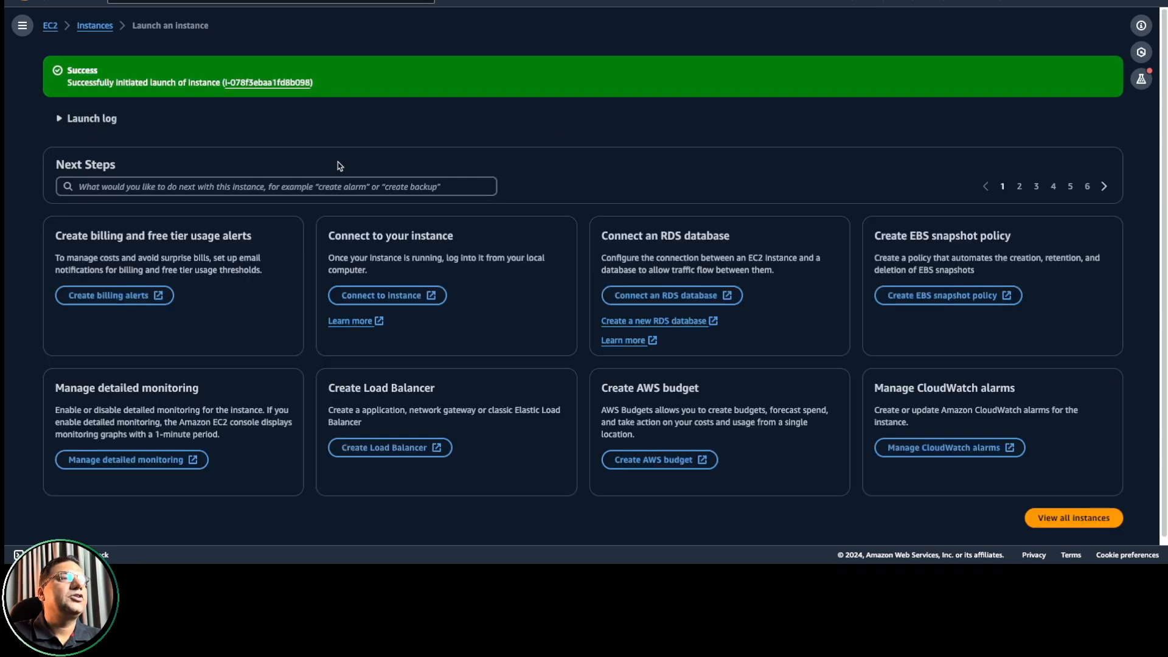
Return to the instances list and sort it by name in descending order to find the web tier instances.
left_click(94, 26)
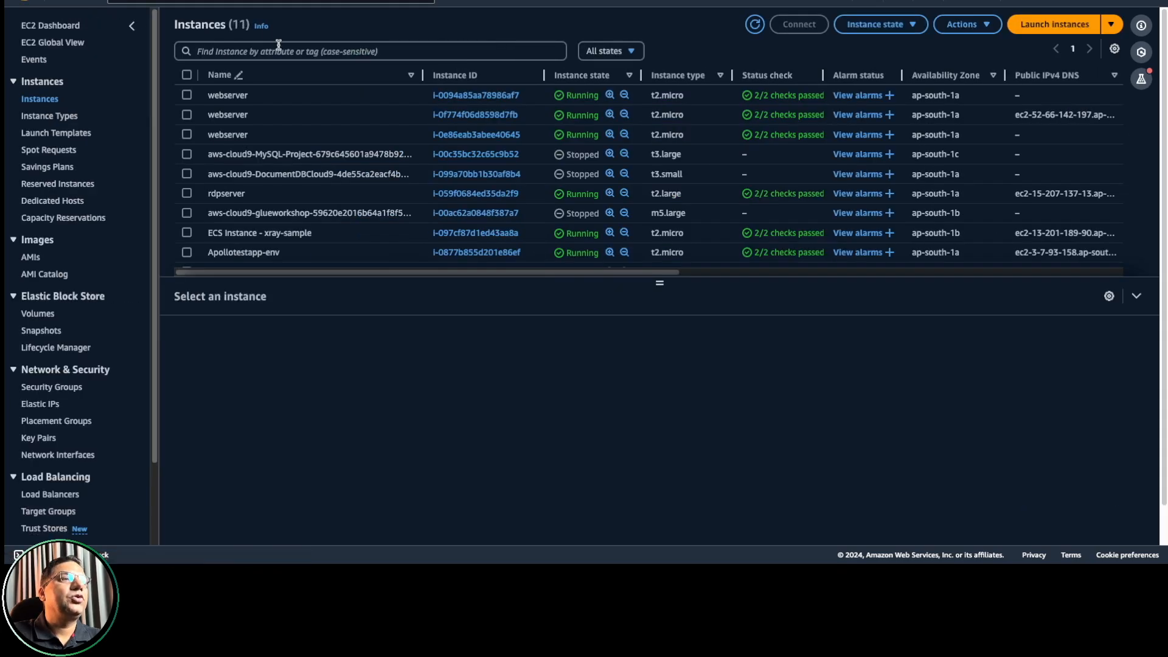
left_click(307, 80)
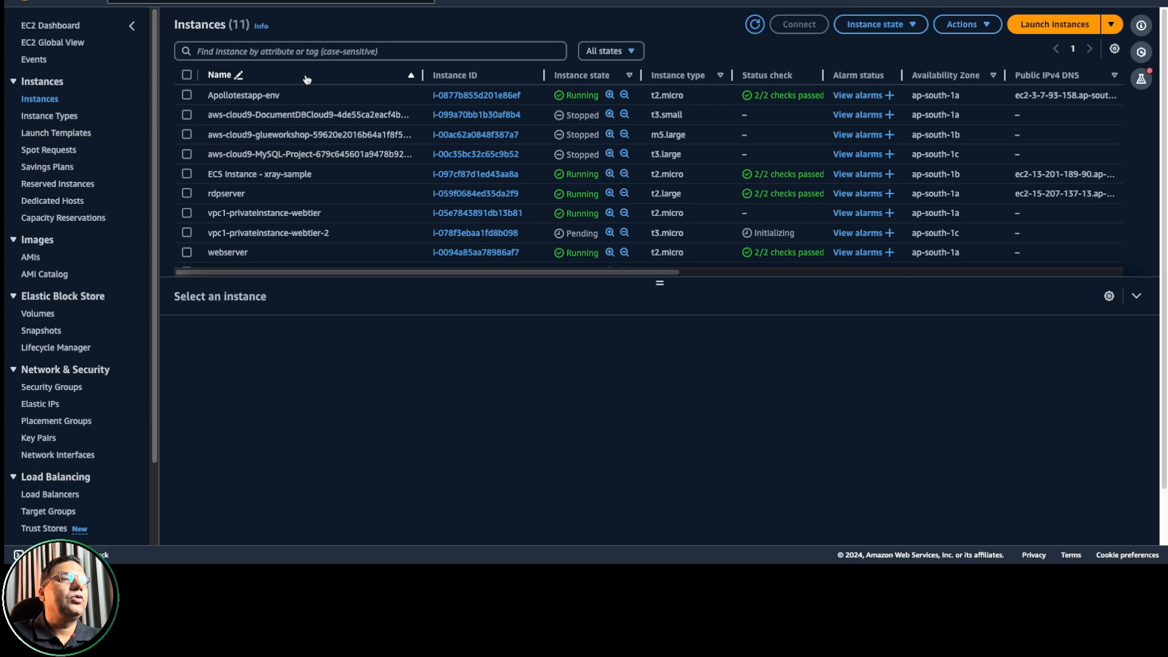
left_click(309, 79)
scroll(255, 134, "down", 1)
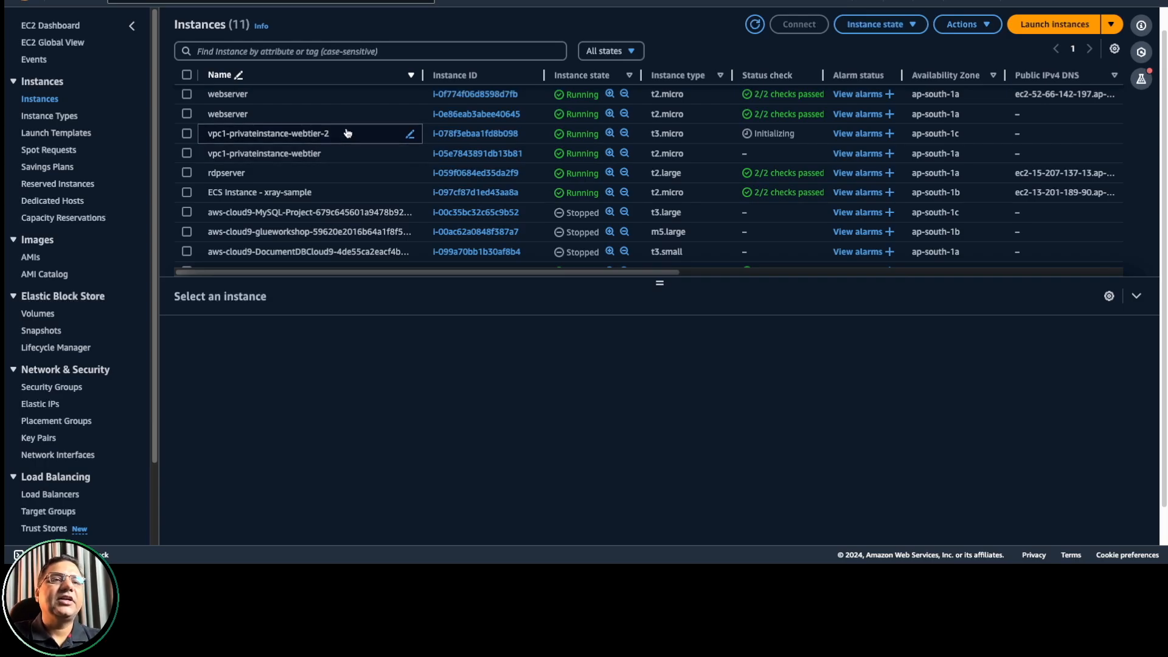
Open the security details of vpc1-privateinstance-webtier and examine the inbound rules and sources of its webtier-sg-vpc1 group.
left_click(338, 153)
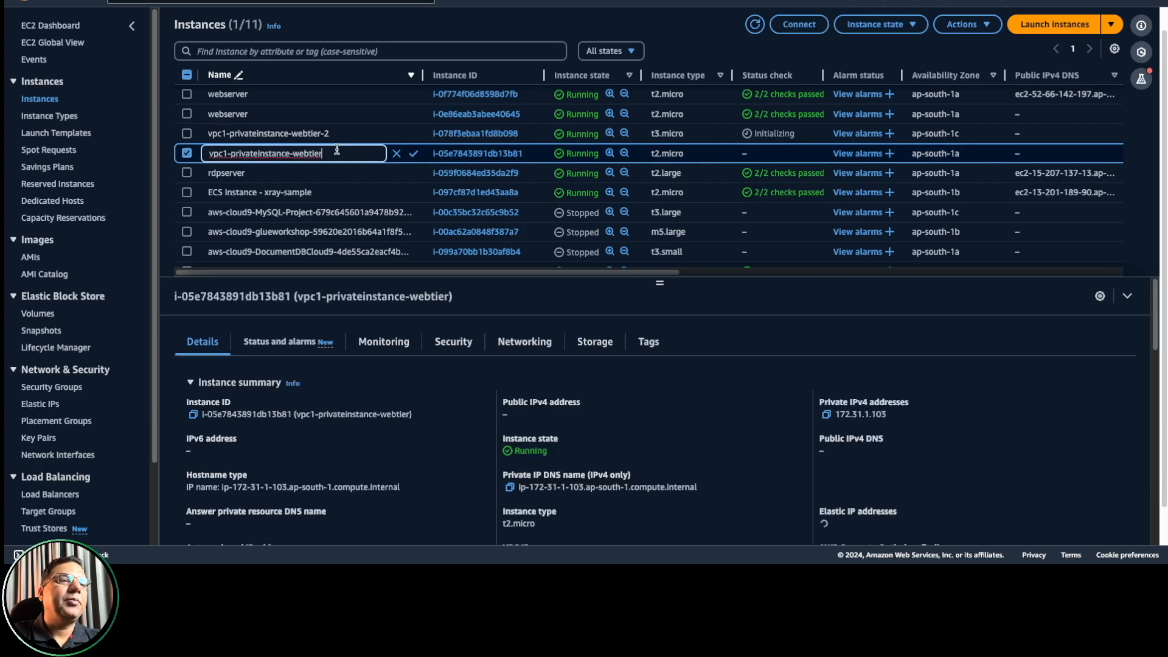
left_click(448, 343)
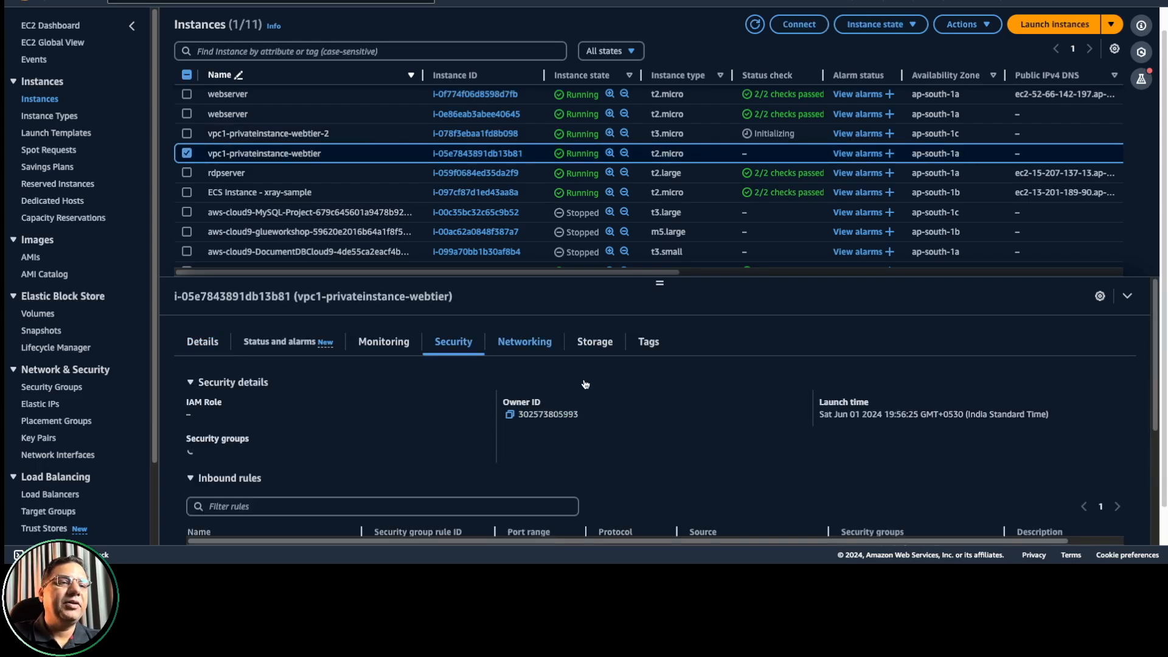
scroll(673, 435, "down", 3)
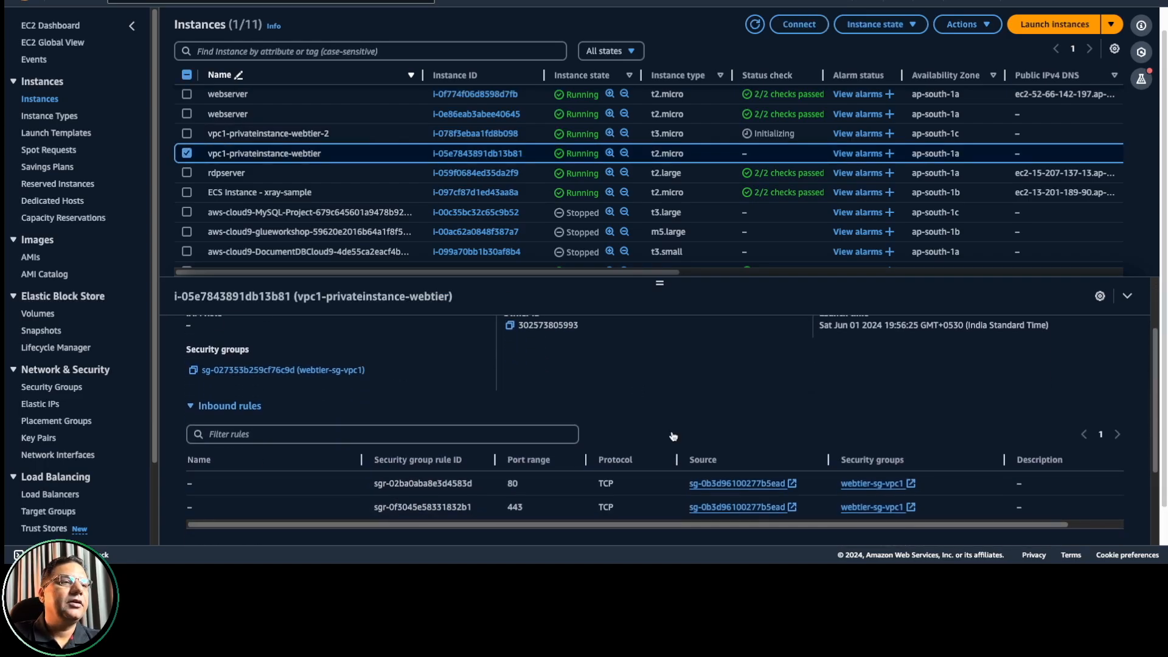
left_click(344, 359)
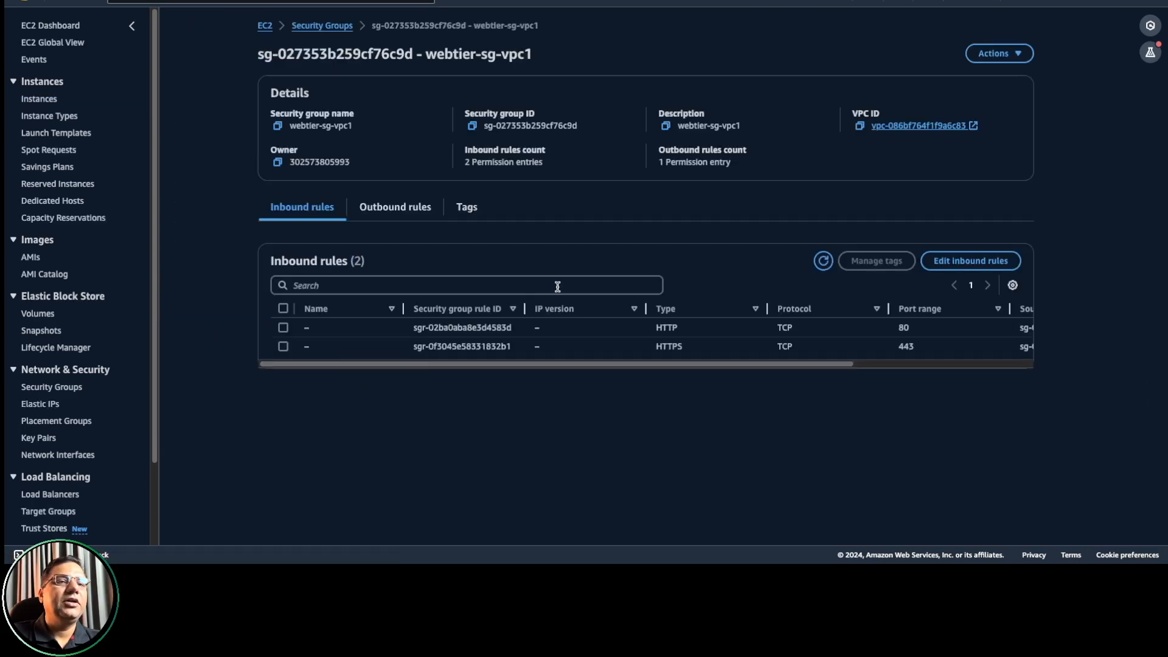
scroll(793, 365, "right", 5)
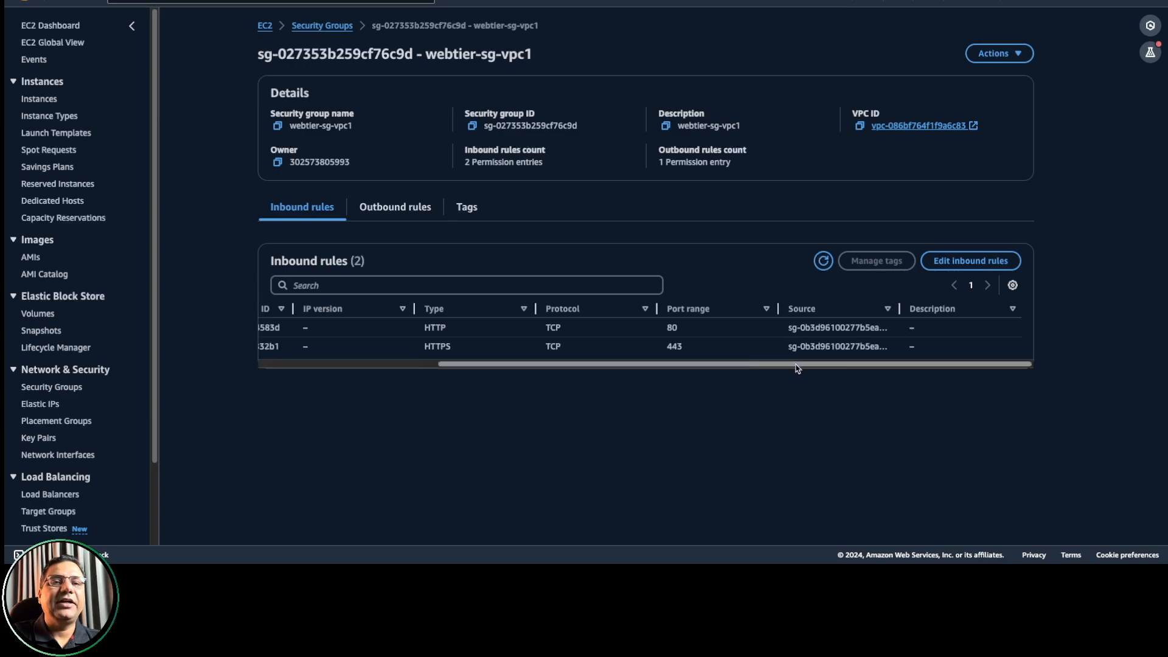
mouse_move(749, 364)
left_mouse_down()
mouse_move(590, 370)
mouse_move(730, 370)
left_mouse_up()
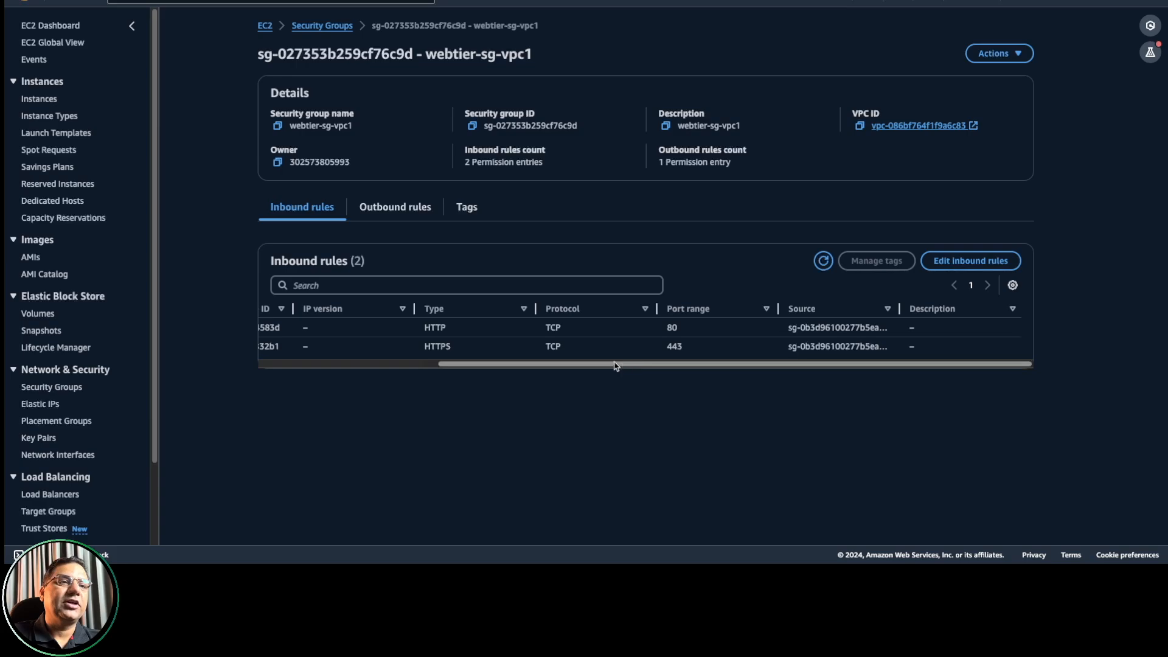
Examine the outbound rules of webtier-sg-vpc1, including port range and destination.
left_click(396, 208)
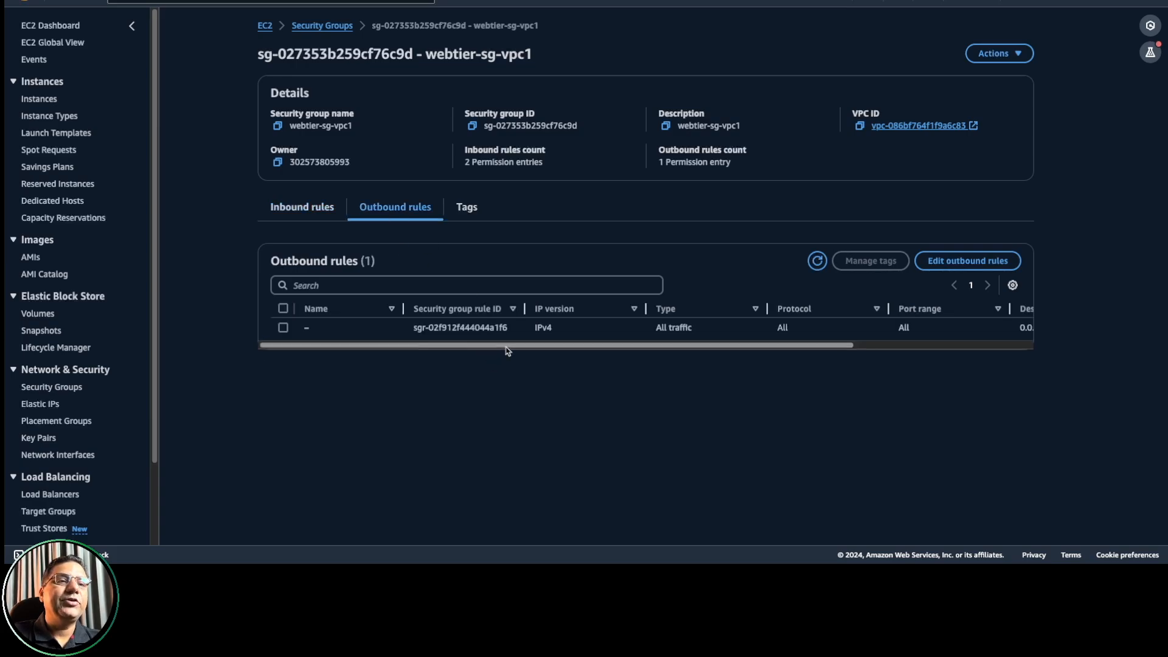
left_click_drag(506, 345, 657, 347)
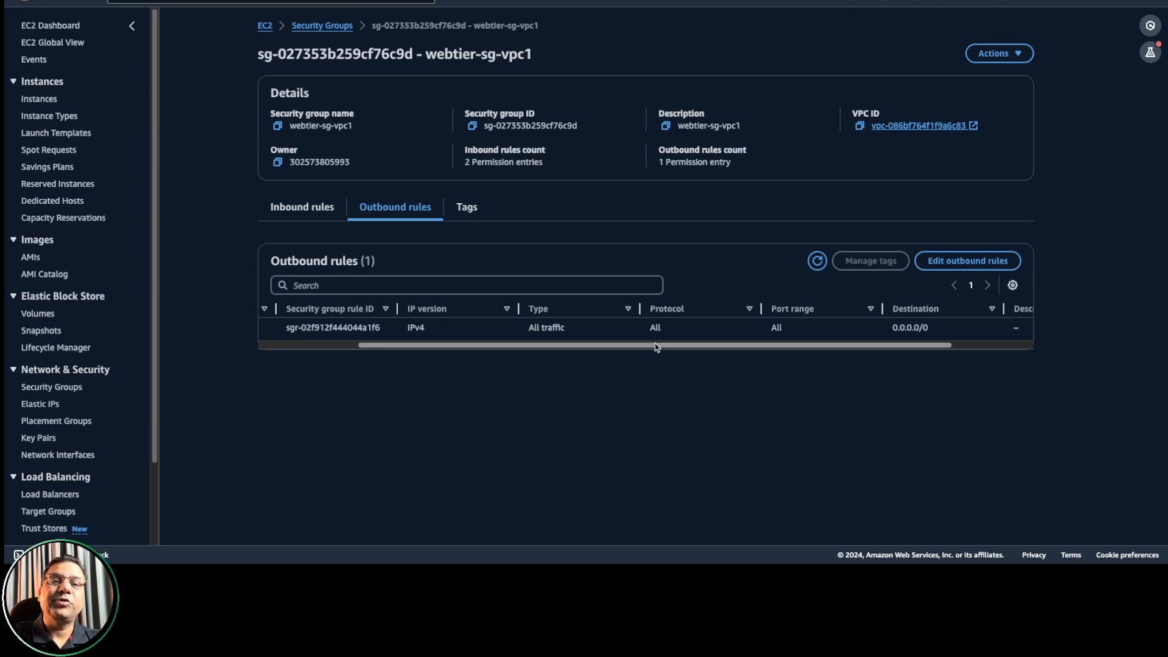
left_click_drag(657, 347, 768, 359)
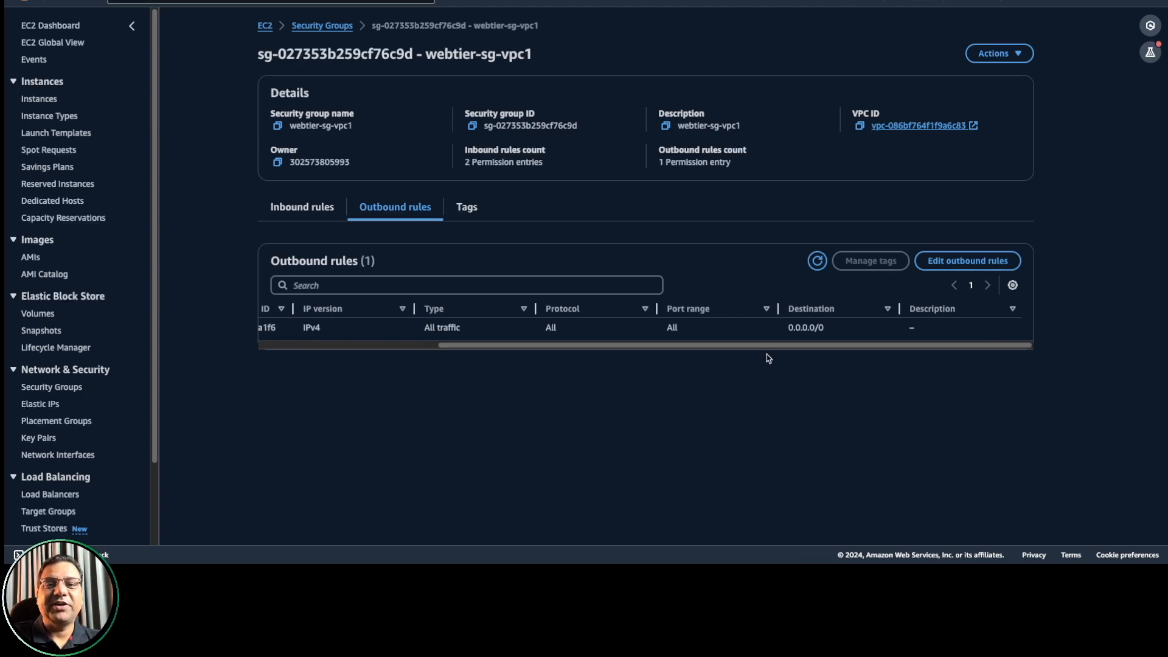
scroll(452, 347, "left", 4)
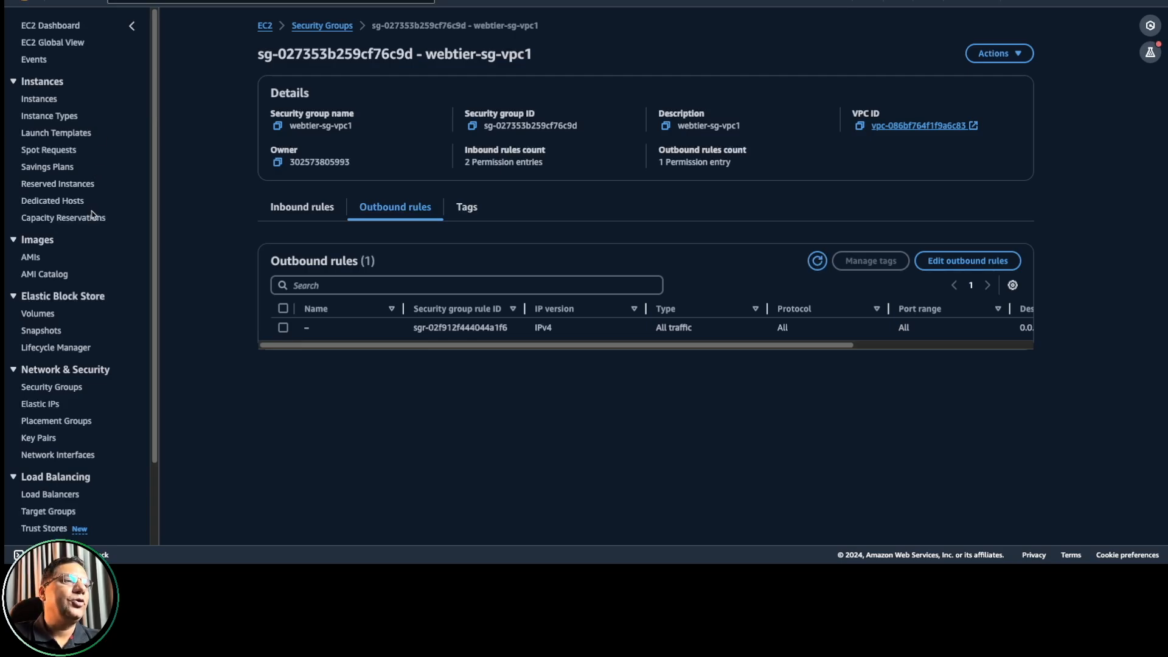
Start creating an Application Load Balancer and name it vpc1-elb-public.
scroll(59, 365, "down", 3)
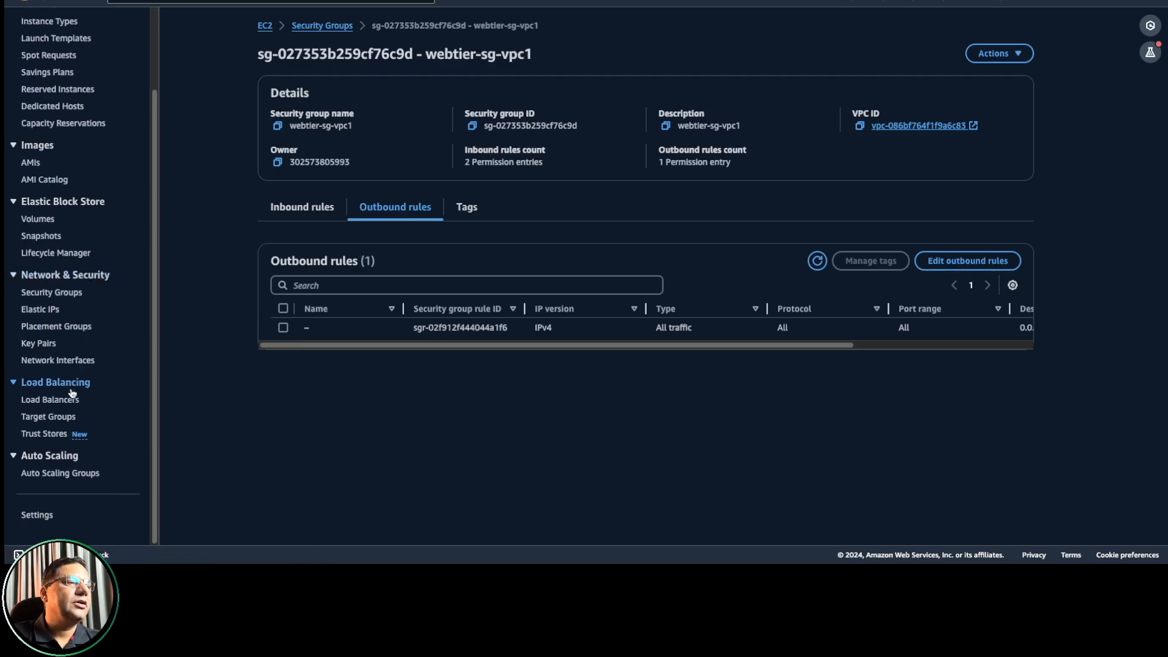
left_click(58, 400)
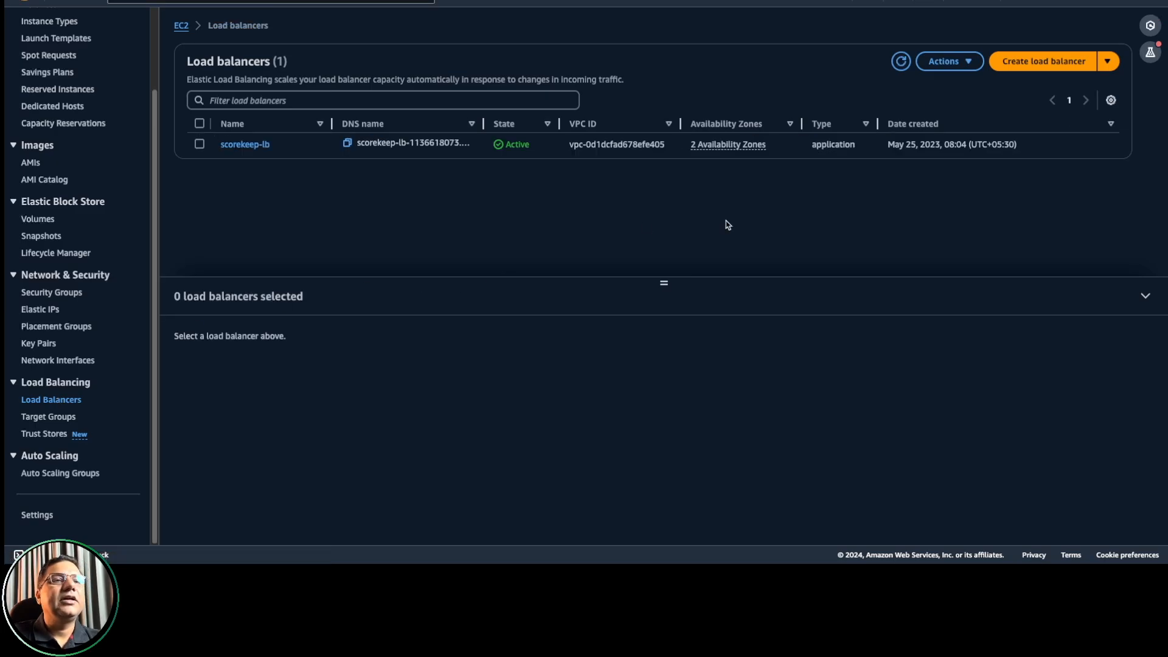
left_click(1034, 61)
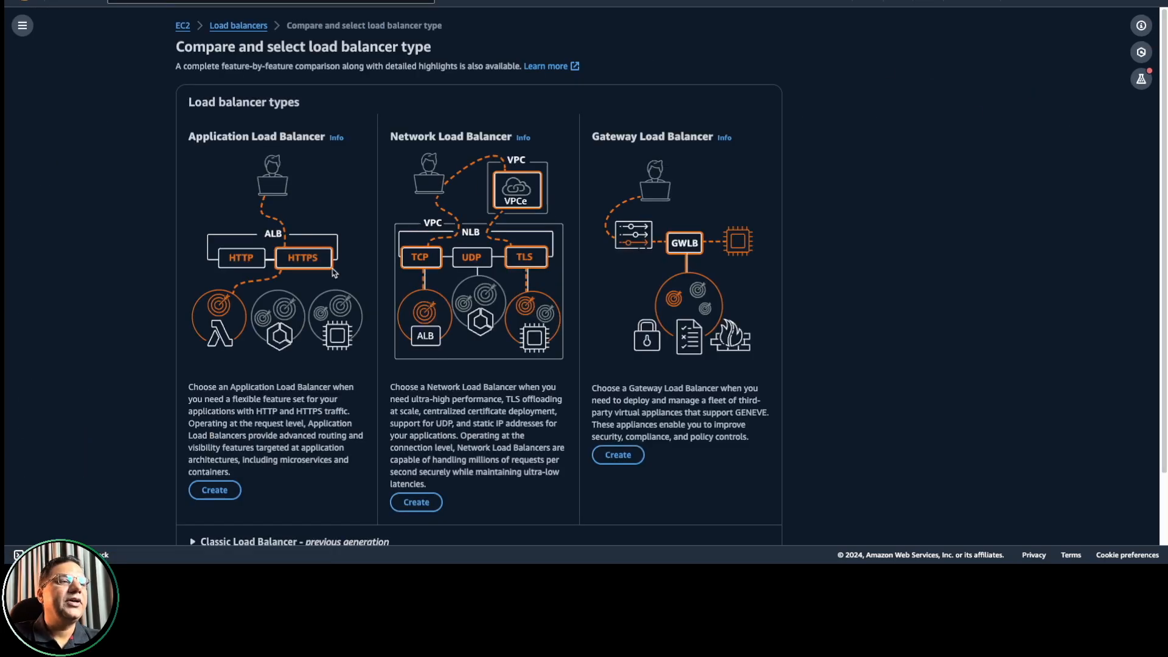
left_click(215, 490)
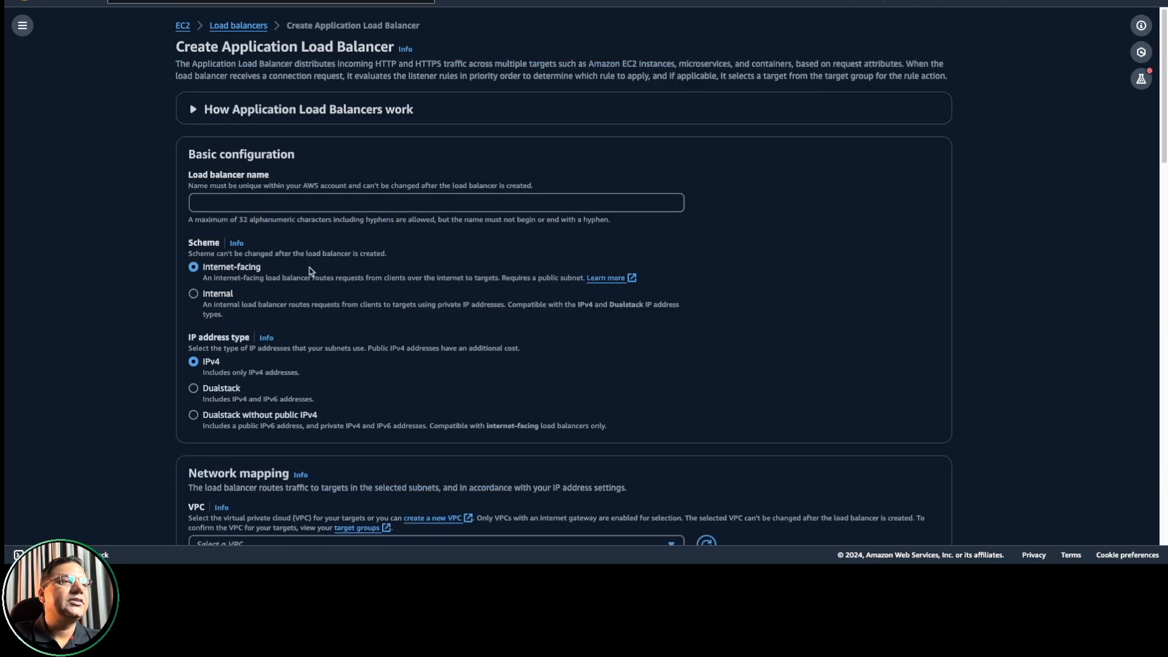
left_click(230, 204)
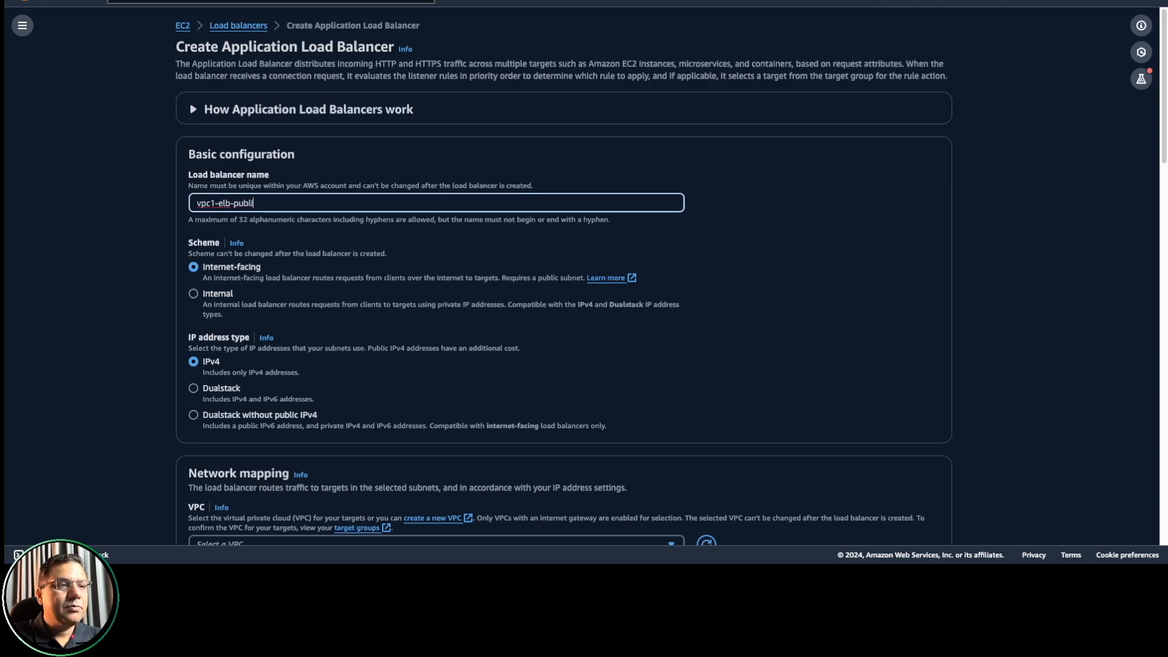
type("vpc1-elb-public")
Select vpc1 as the VPC for the load balancer's network mapping.
scroll(342, 257, "down", 5)
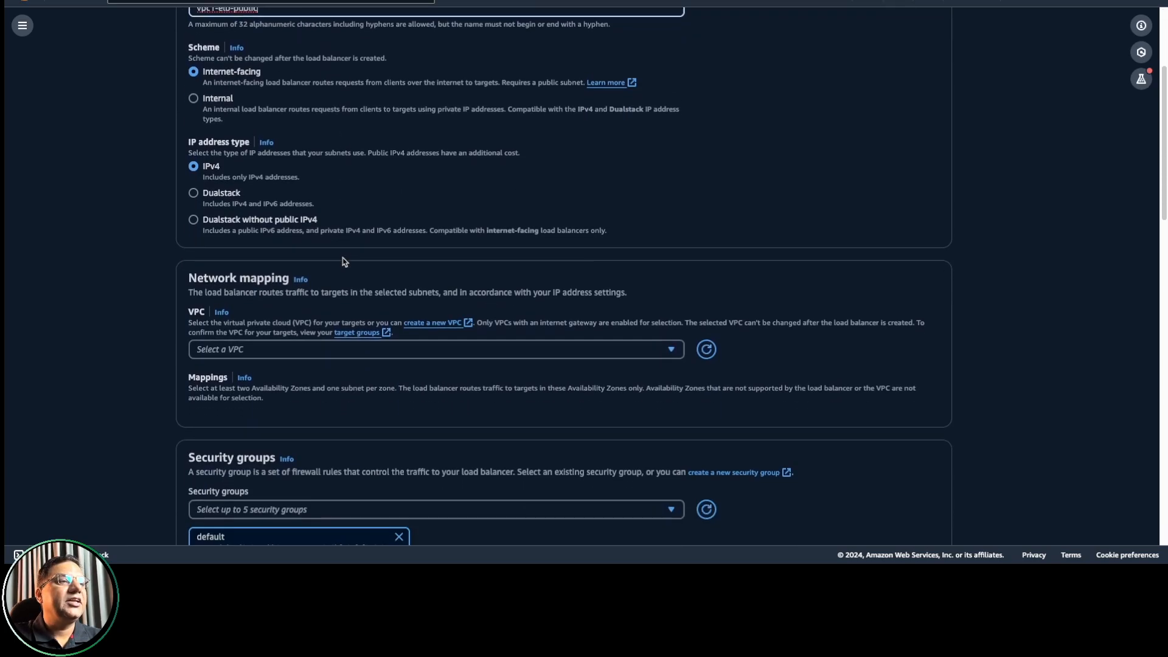
left_click(319, 233)
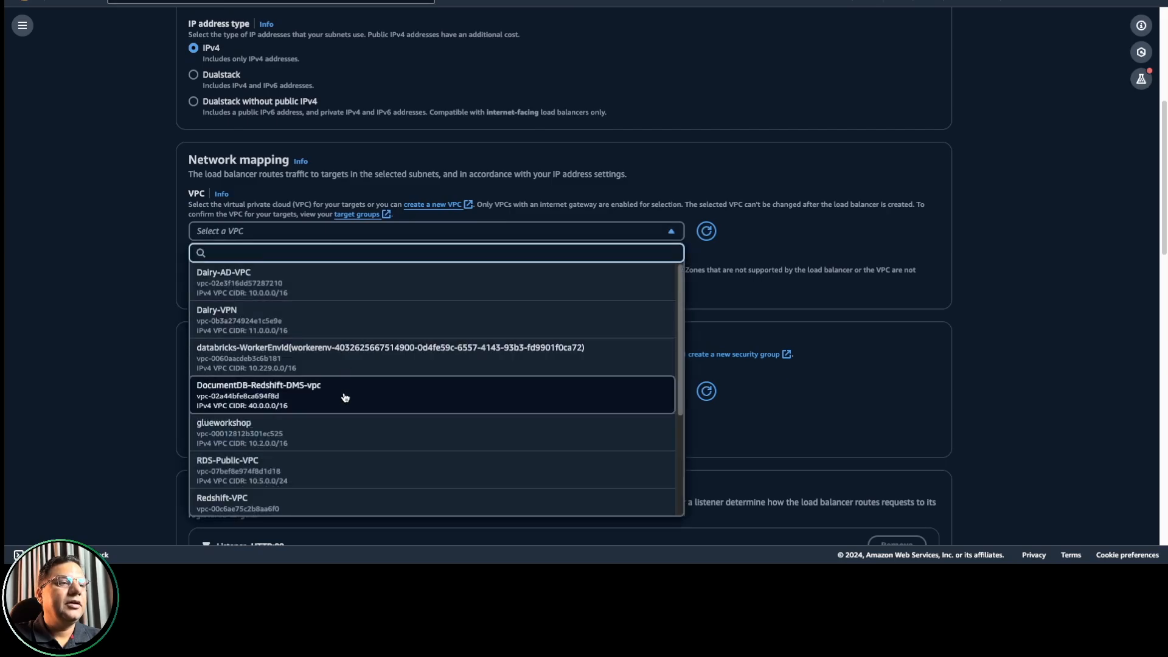
scroll(345, 389, "down", 3)
left_click(235, 426)
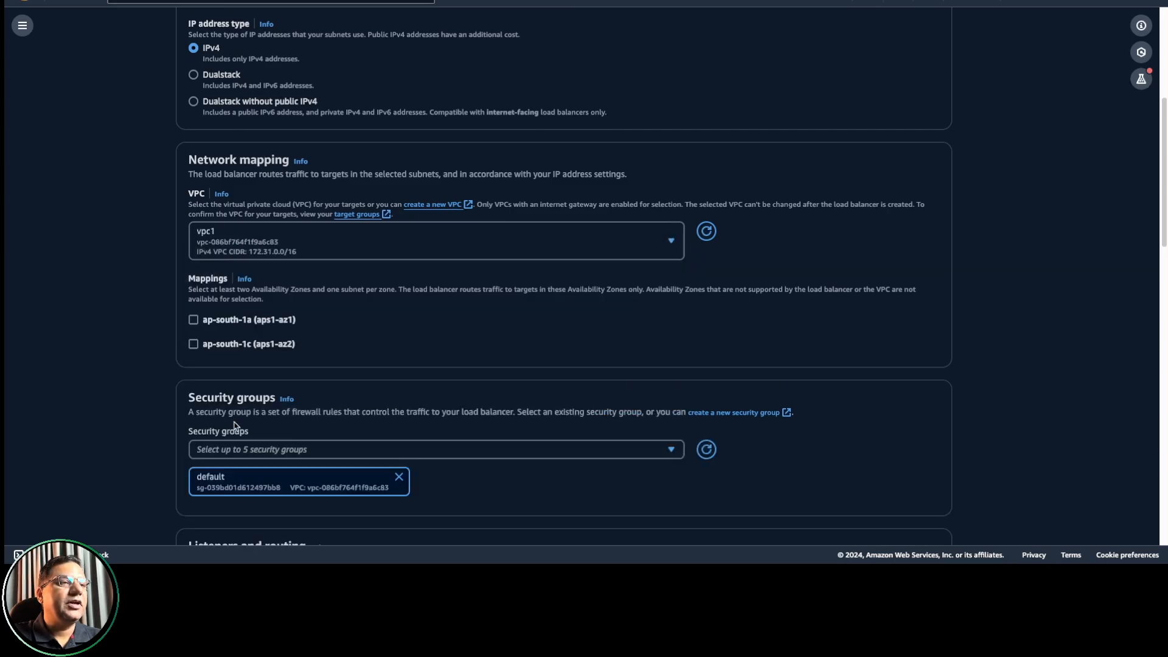
Map the load balancer to ap-south-1a with vpc-class-public-subnet-1 and to ap-south-1c with public-subnet-2-vpc1.
scroll(342, 327, "down", 1)
left_click(192, 263)
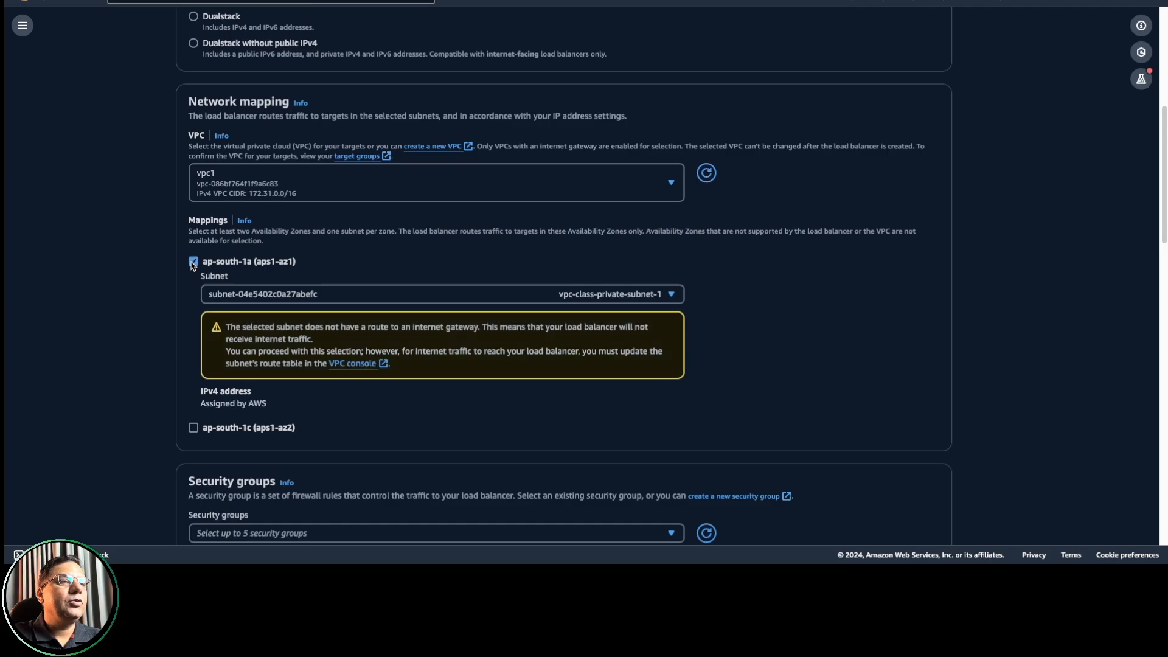
left_click(194, 429)
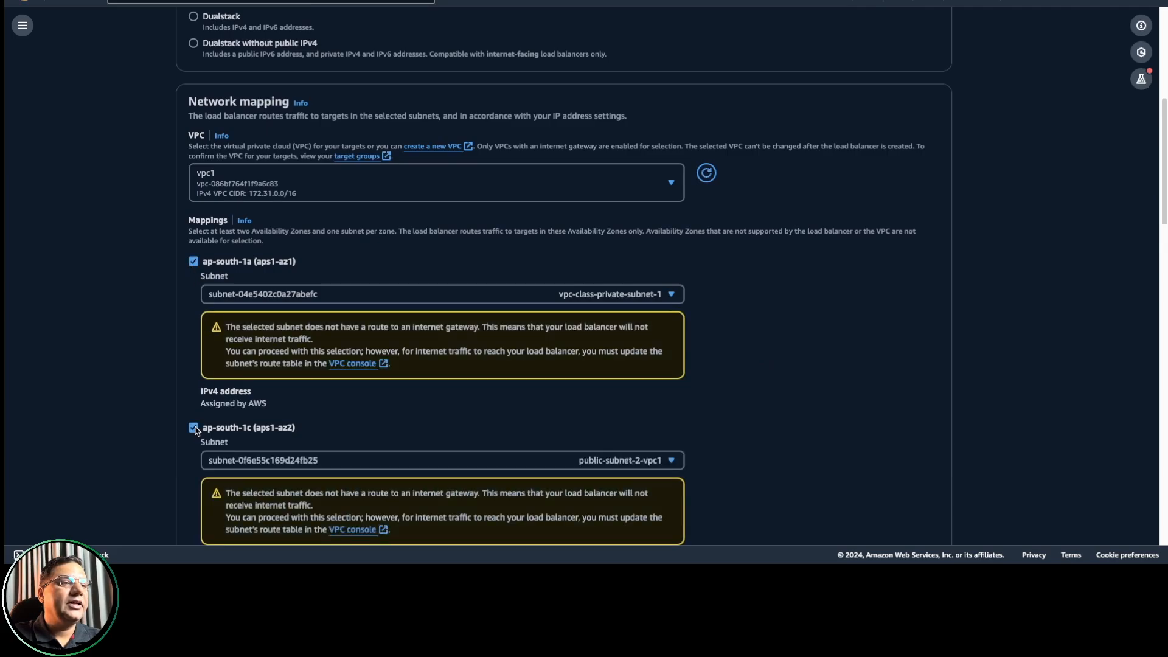
scroll(353, 268, "down", 1)
left_click(349, 262)
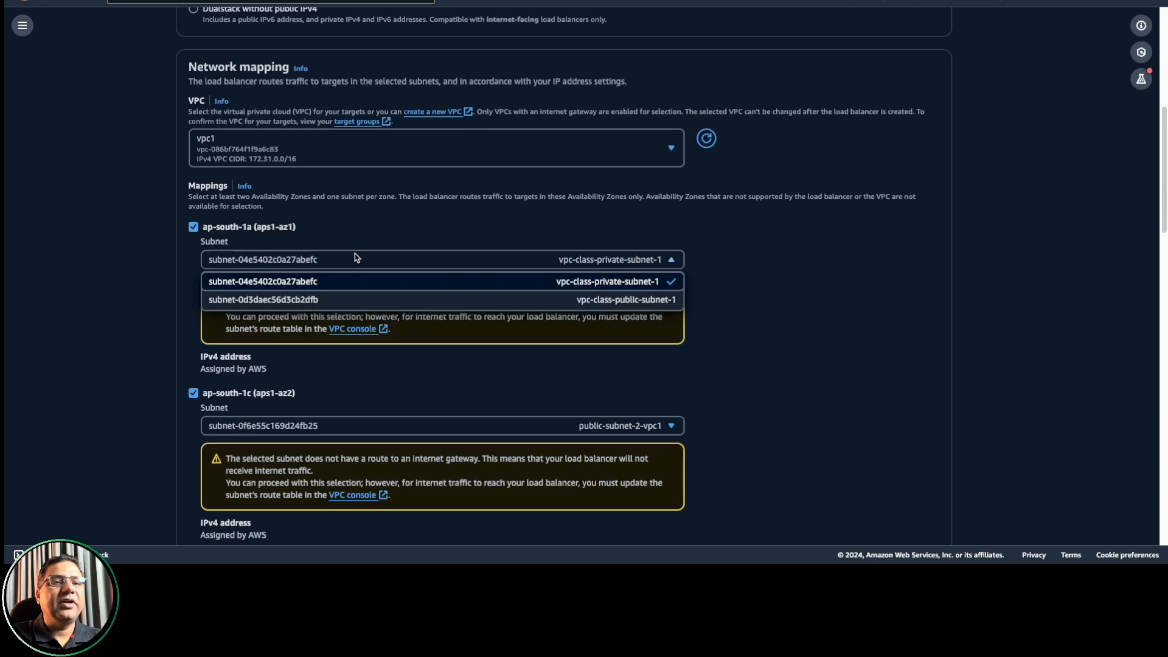
left_click(558, 301)
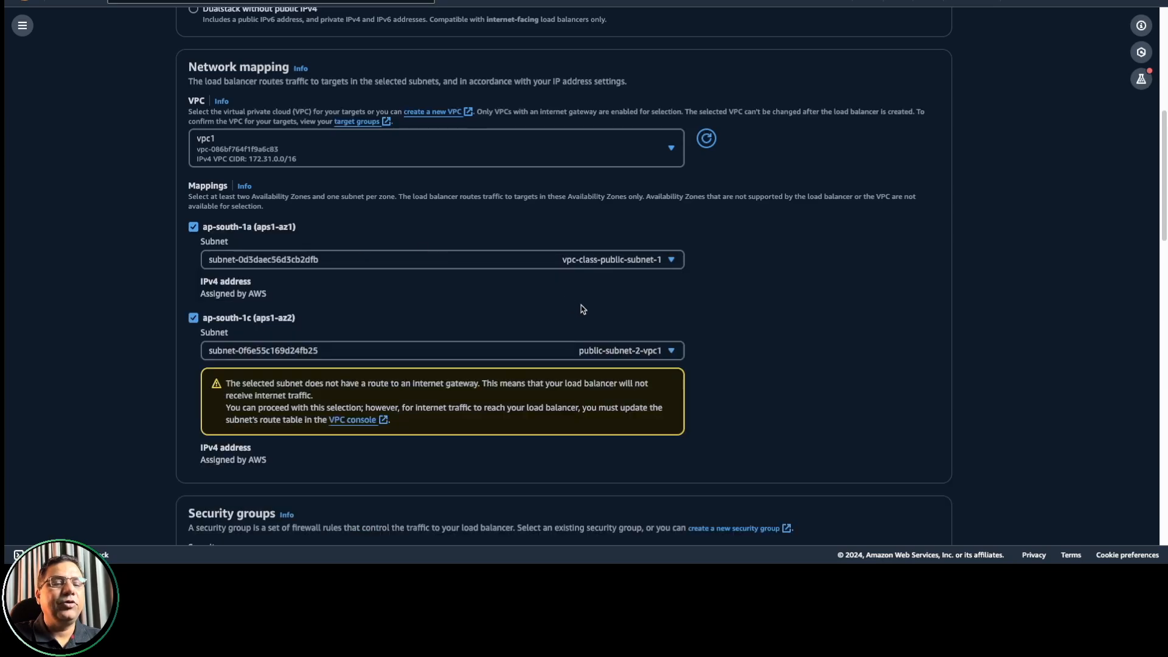
scroll(582, 309, "down", 1)
left_click(569, 322)
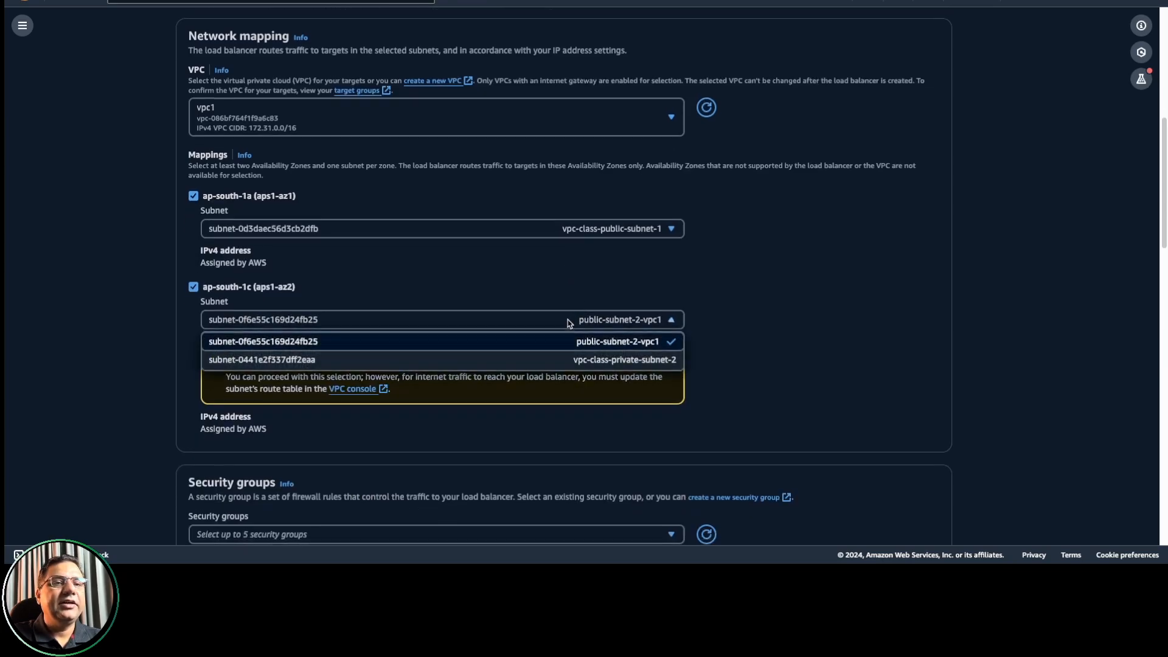
left_click(547, 345)
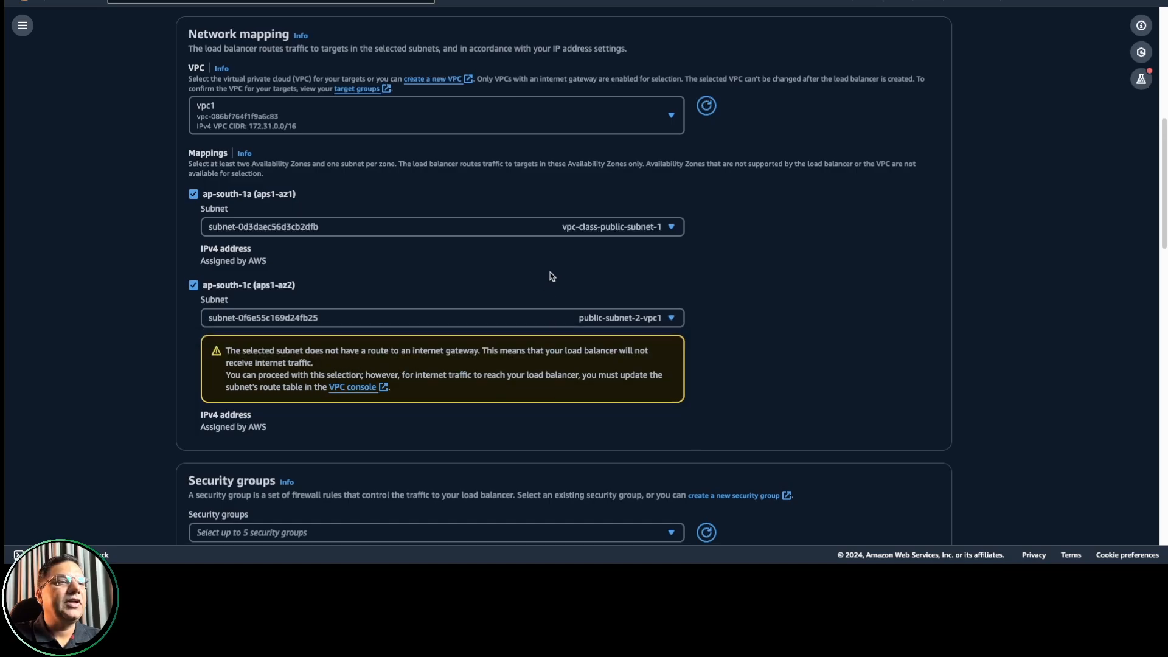
Replace the load balancer's default security group with elb-sg-vpc1-public-subnet.
scroll(552, 277, "down", 5)
scroll(551, 277, "down", 1)
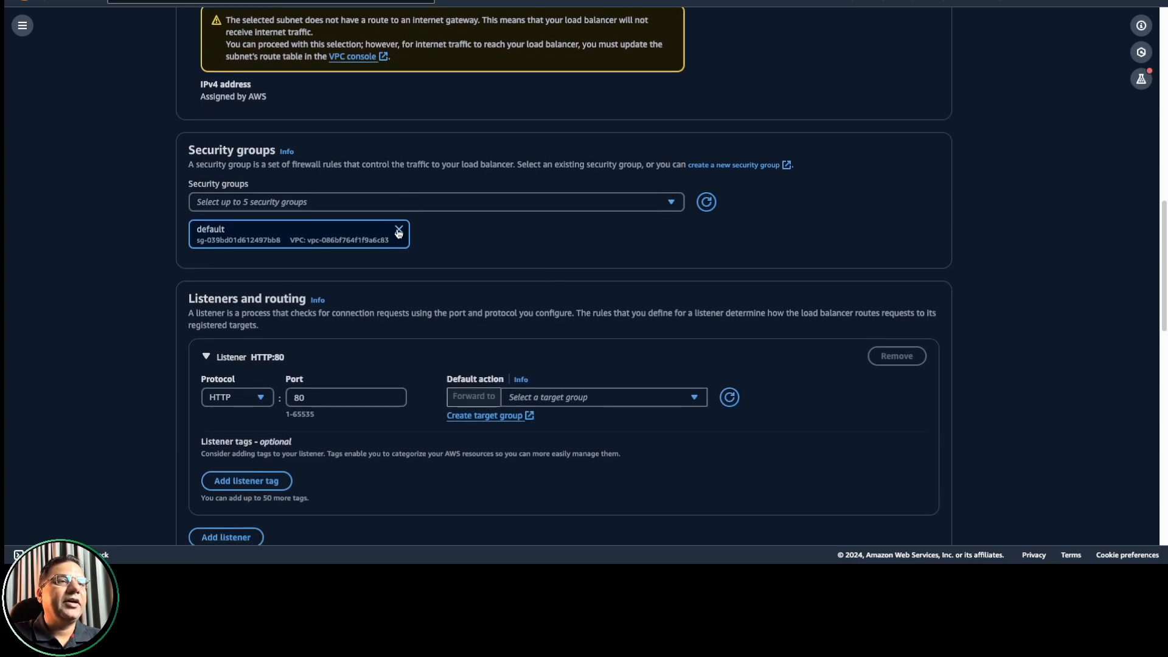
left_click(398, 230)
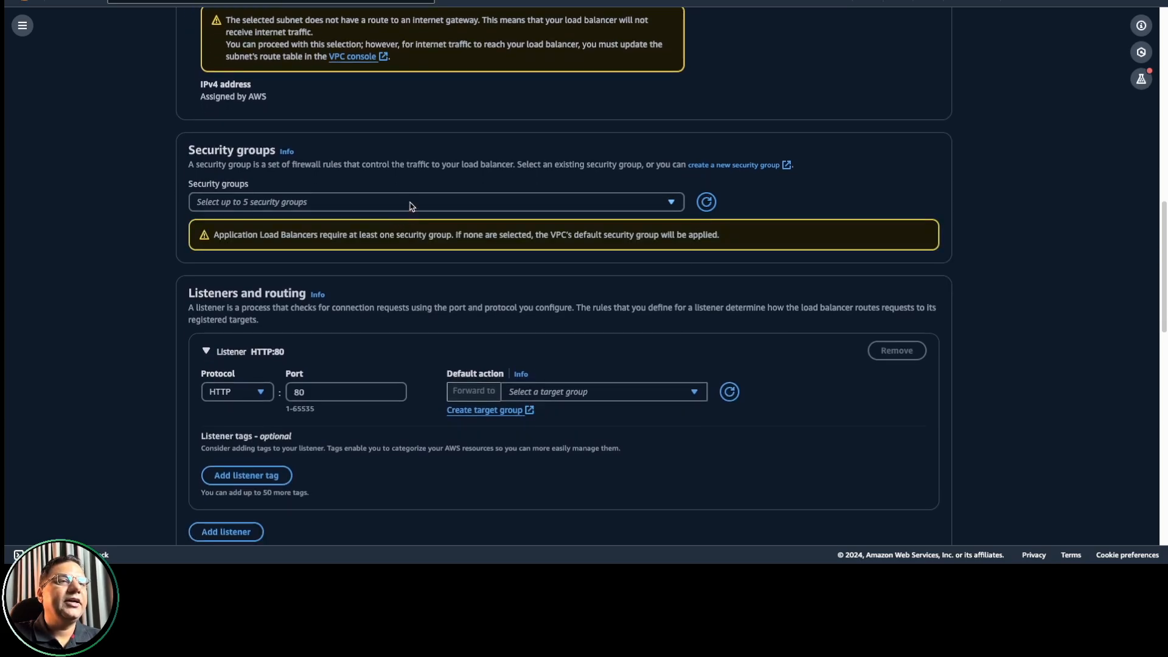
left_click(411, 207)
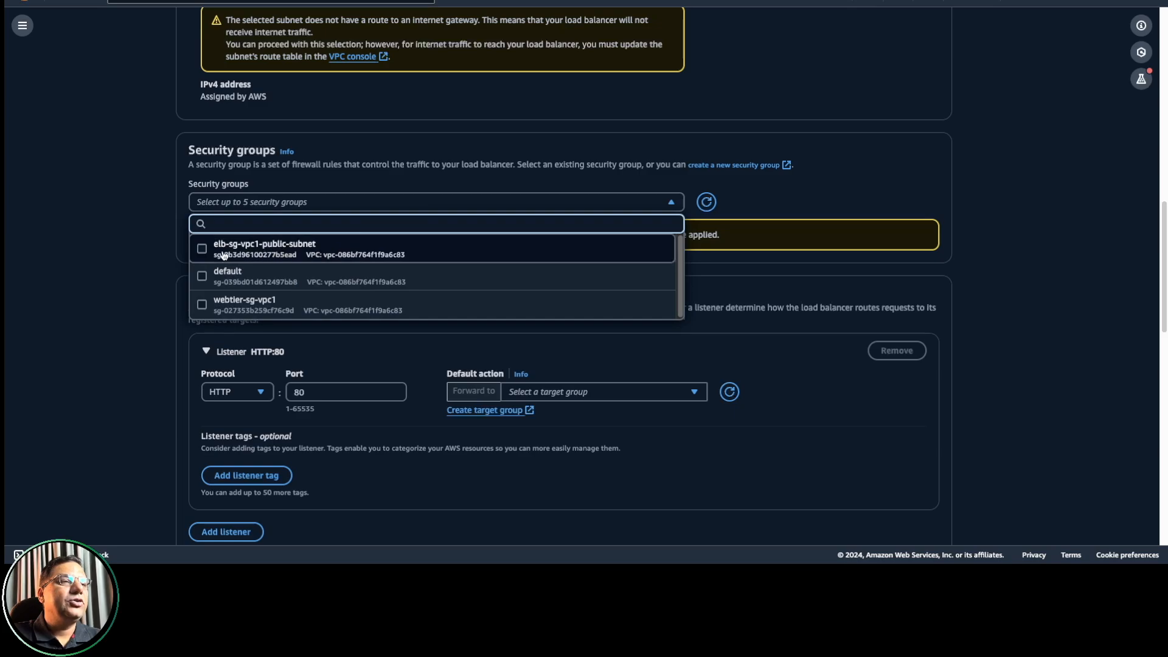
left_click(201, 249)
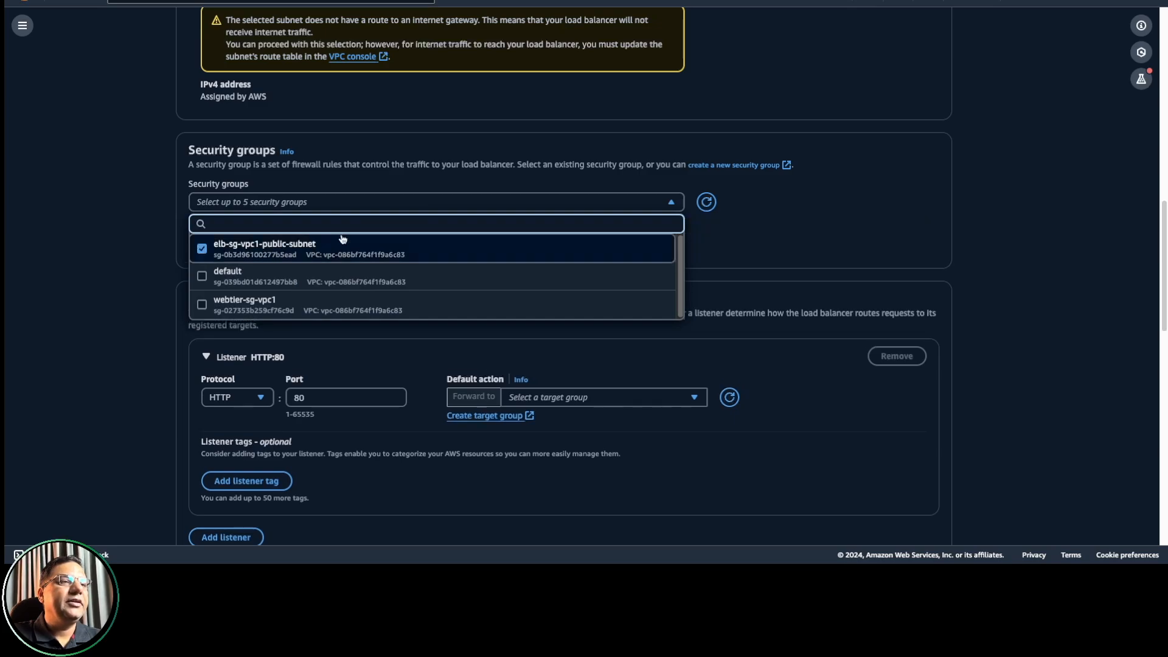
left_click(778, 234)
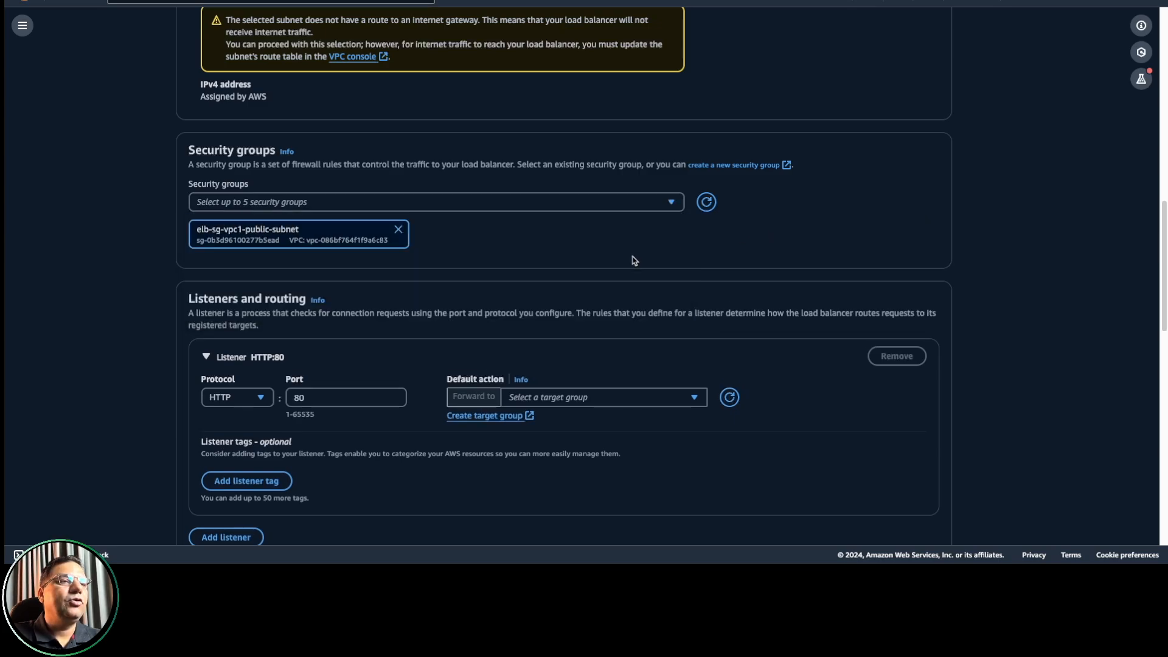
Review the new load balancer's subnet mappings, security group, listener and remaining settings, and return to the list of load balancers.
scroll(632, 258, "down", 3)
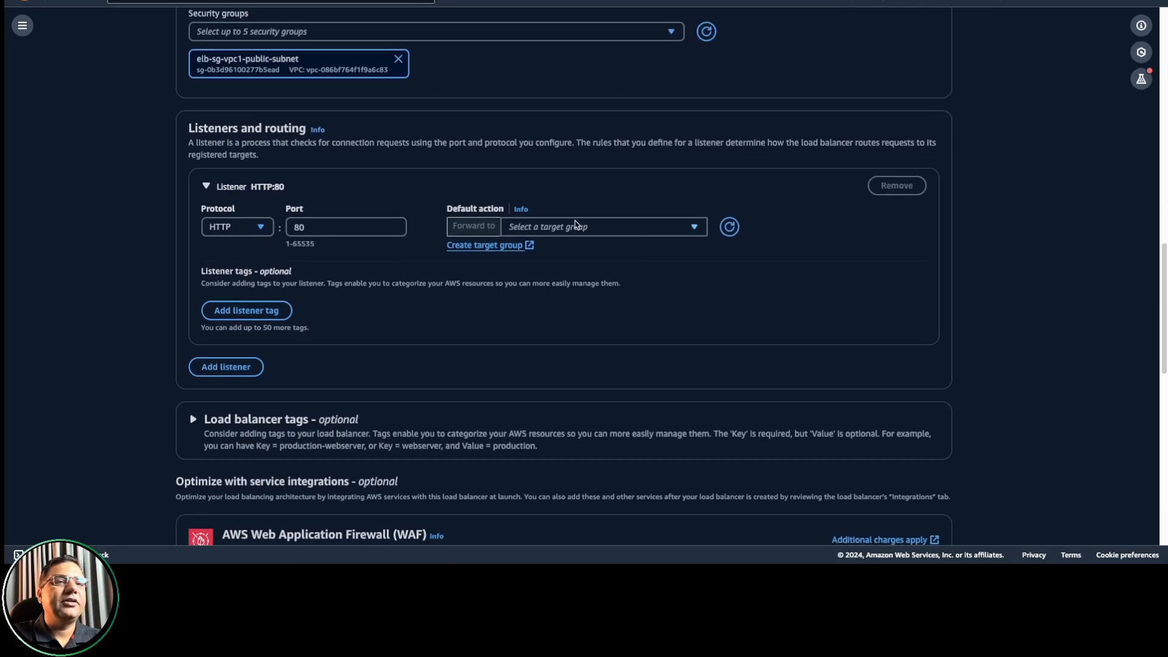
scroll(618, 315, "up", 3)
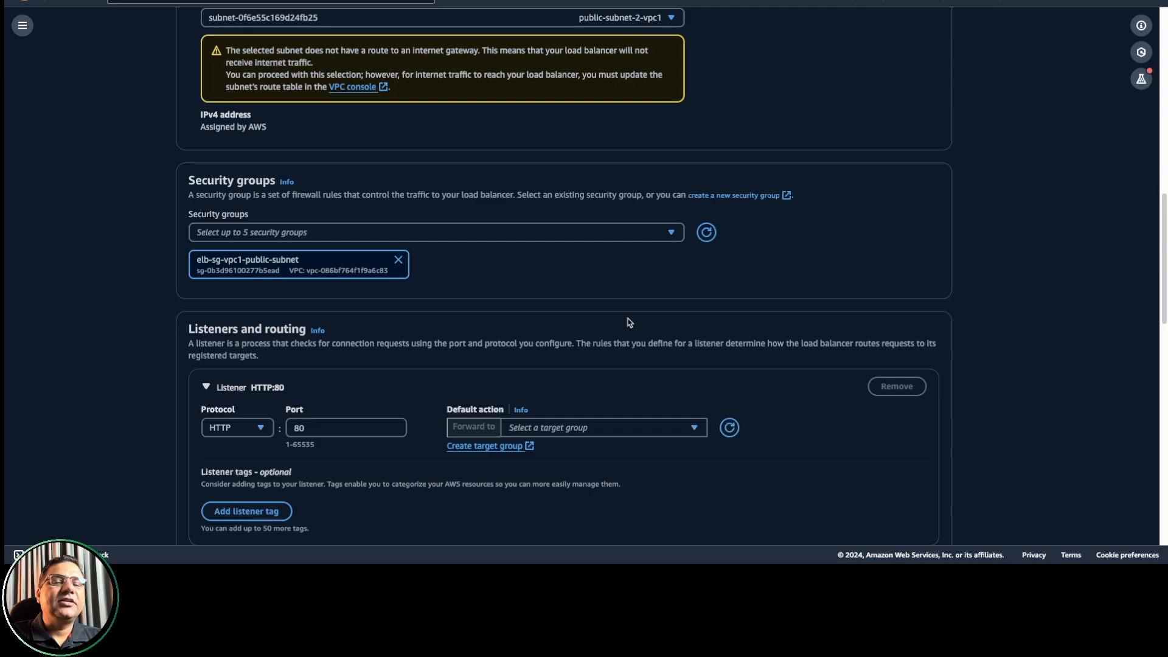
scroll(629, 323, "up", 2)
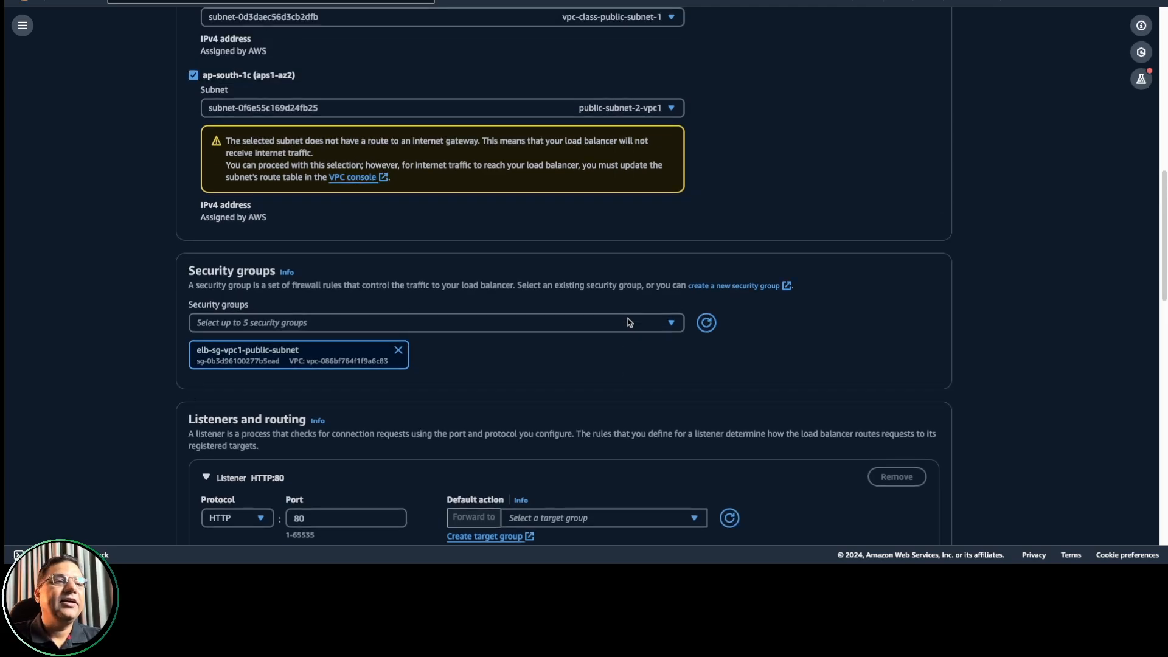
scroll(629, 322, "down", 1)
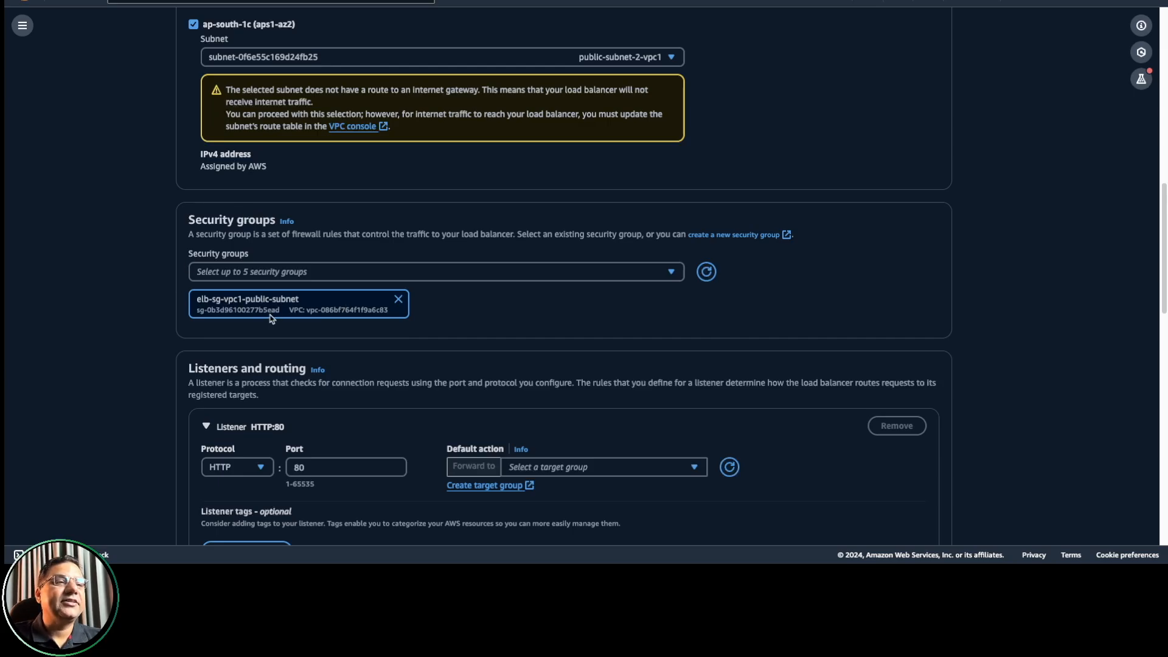
scroll(513, 335, "down", 5)
scroll(514, 334, "down", 7)
scroll(513, 334, "up", 12)
scroll(514, 334, "up", 10)
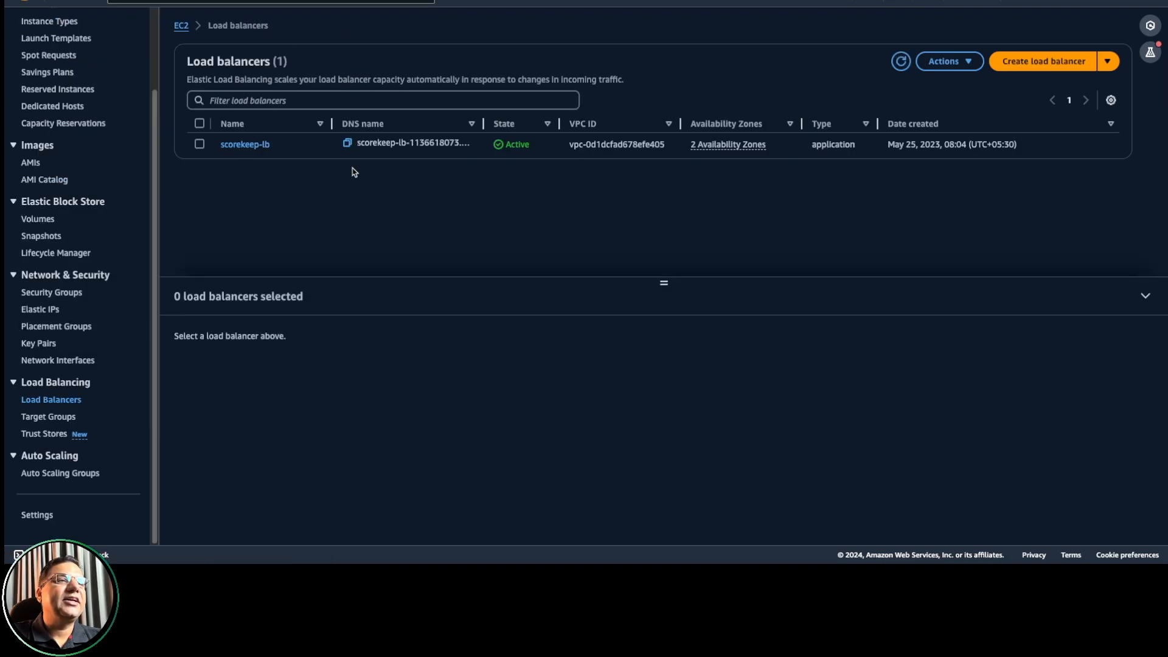
Examine the security groups assigned to and selectable for the existing scorekeep-lb load balancer, leaving its security group editing without saving.
left_click(259, 146)
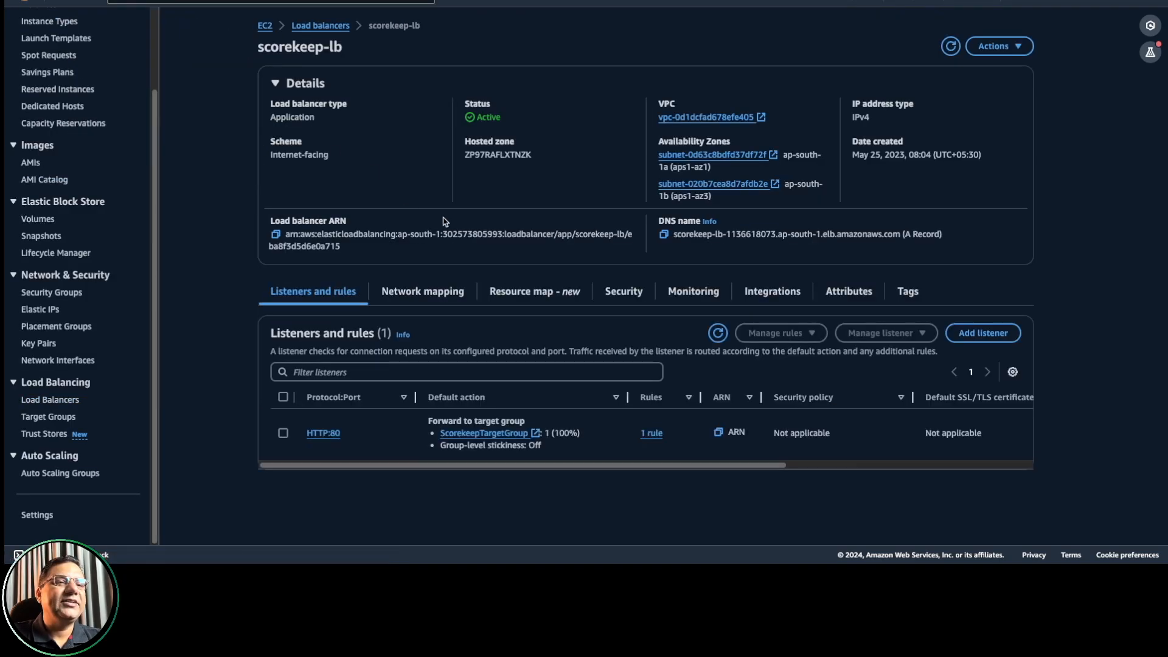
left_click(631, 296)
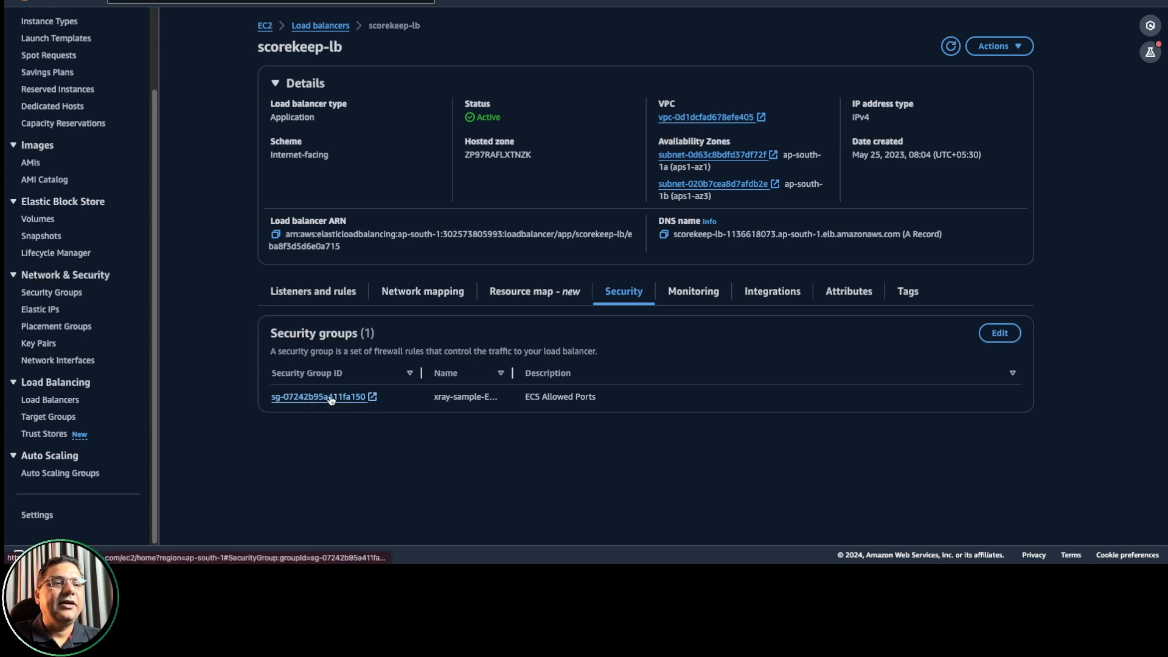
left_click(993, 333)
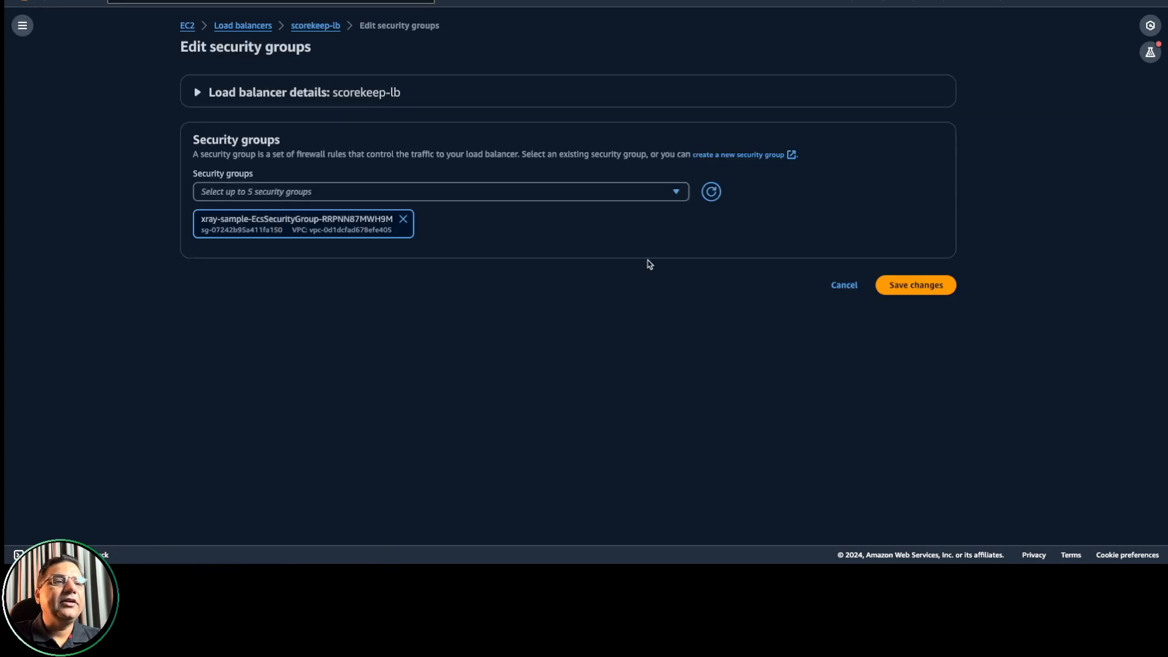
left_click(510, 196)
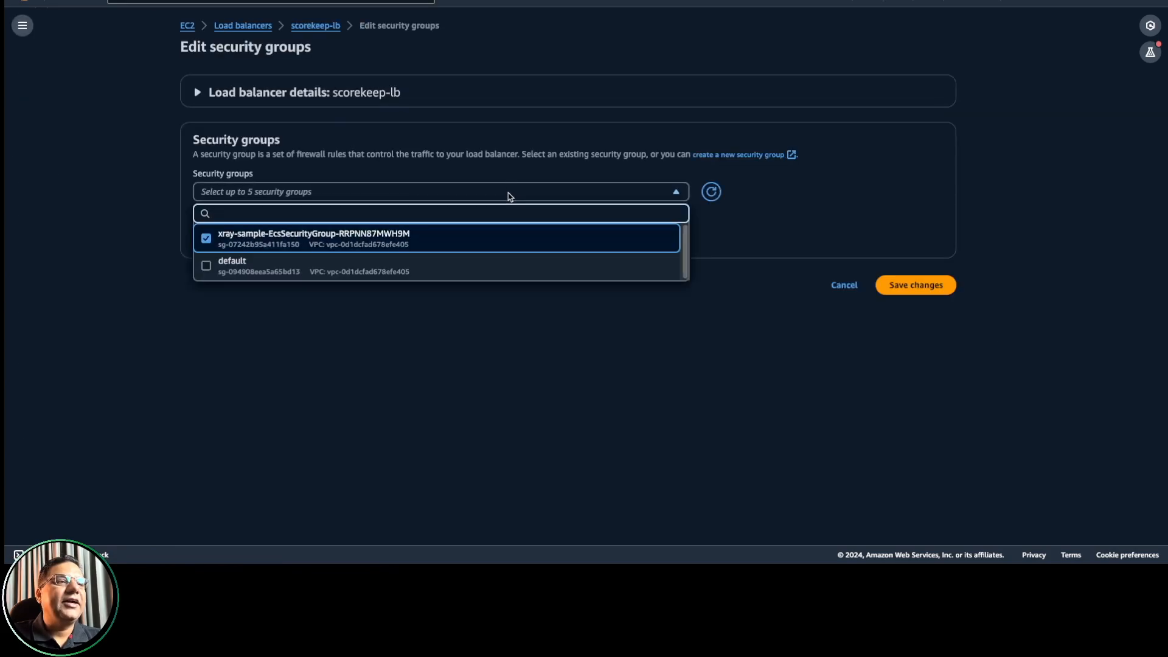
left_click(351, 323)
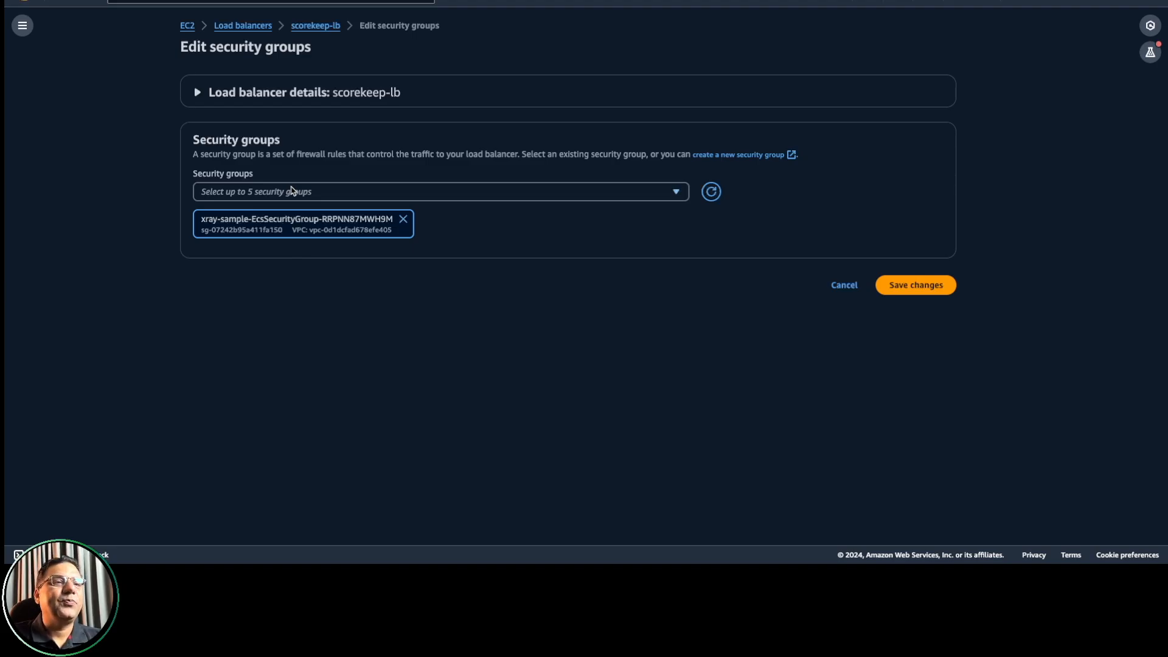
left_click(846, 285)
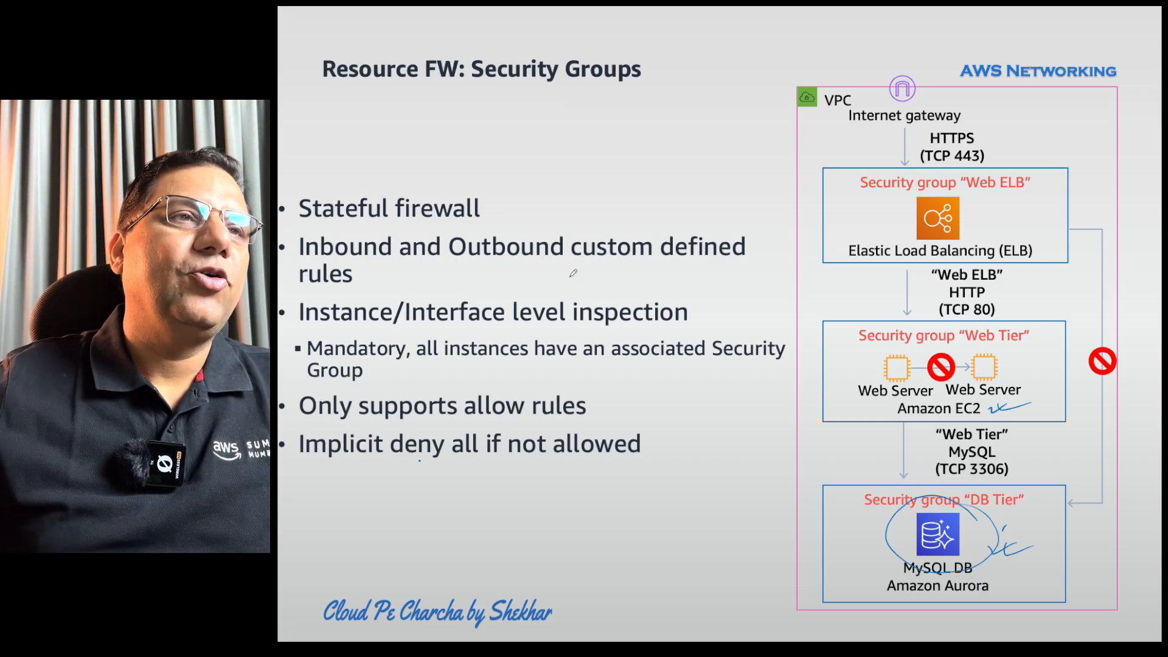
left_click_drag(482, 194, 539, 181)
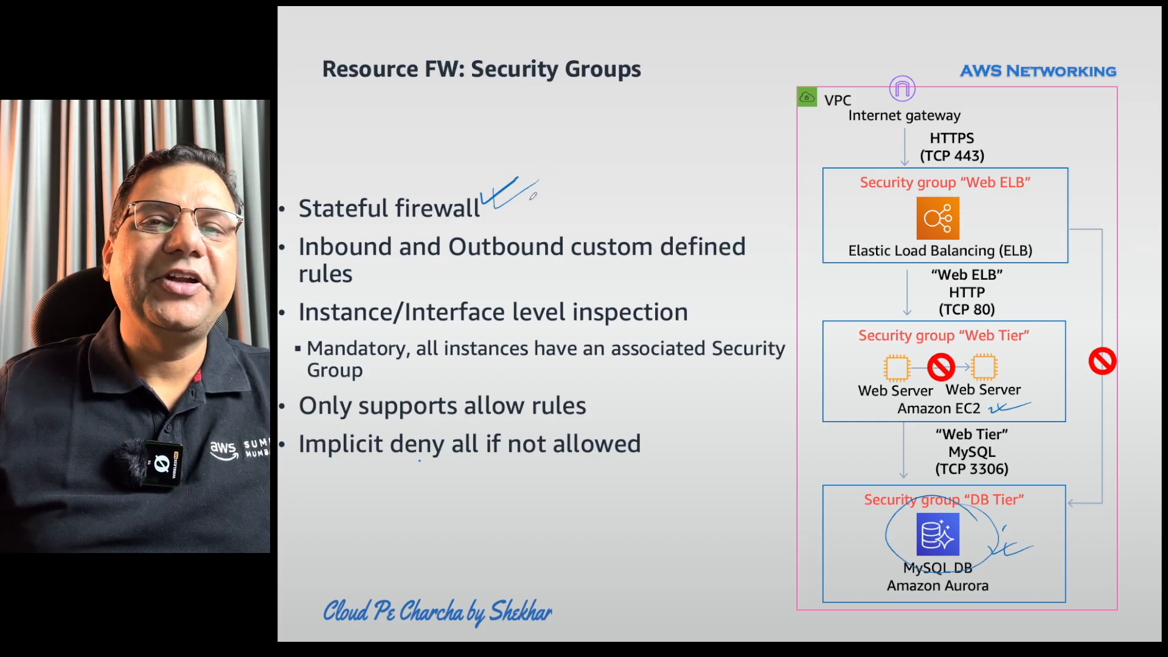